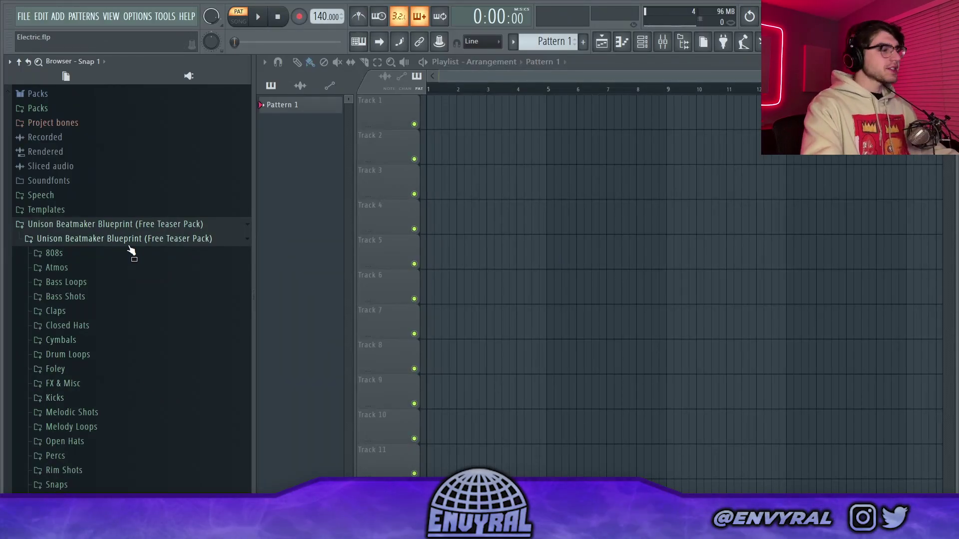
Browse the 808s, Bass Shots, Bass Loops and Drum Loops folders of the Unison Beatmaker Blueprint sample pack.
mouse_move(80, 243)
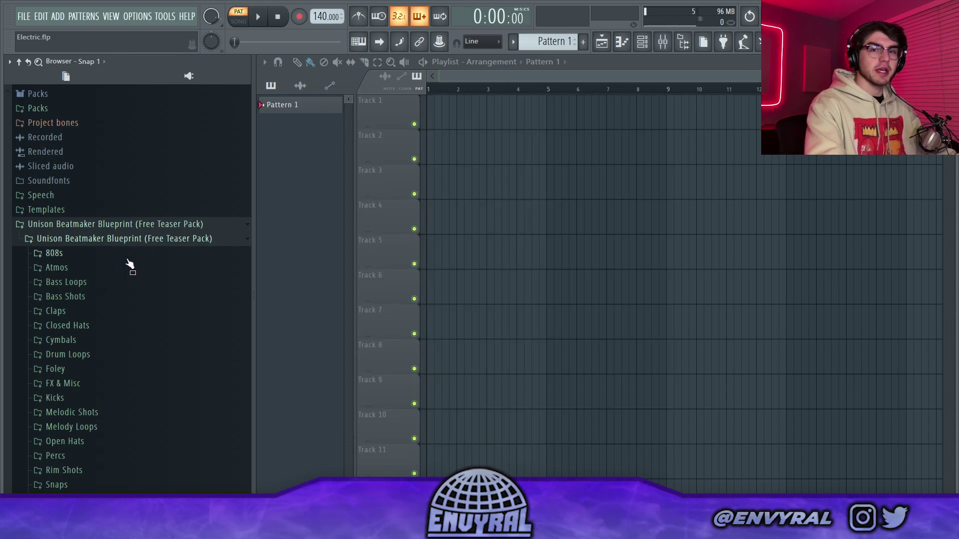
click(106, 259)
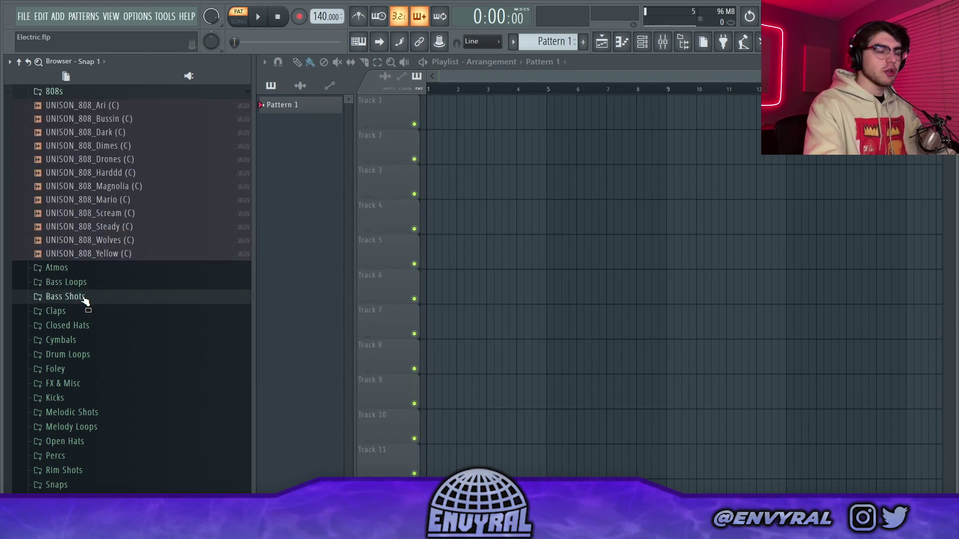
click(97, 298)
click(94, 284)
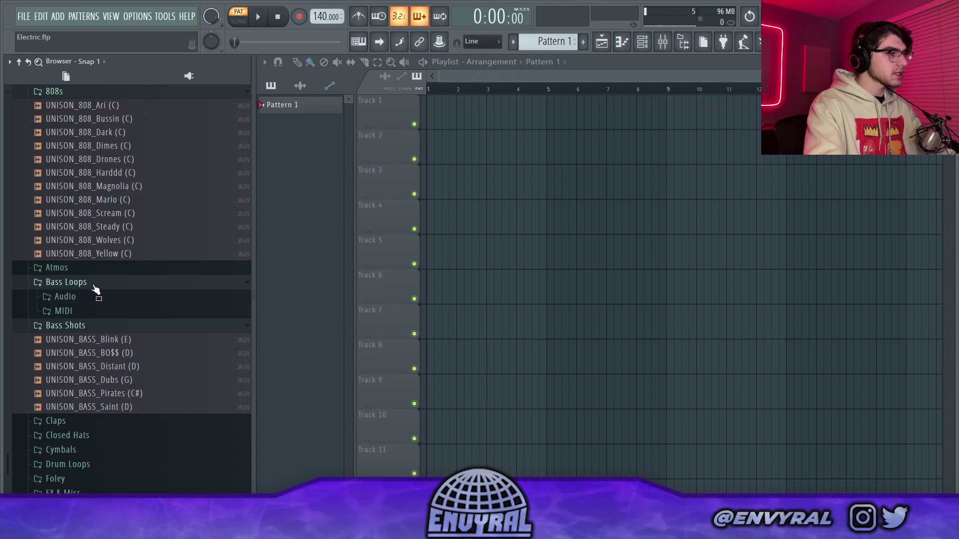
click(92, 385)
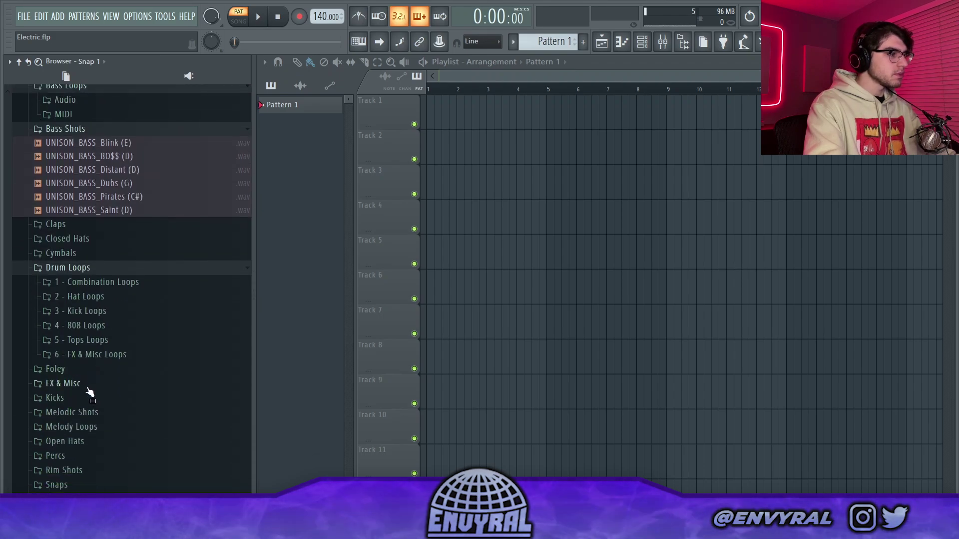
click(89, 386)
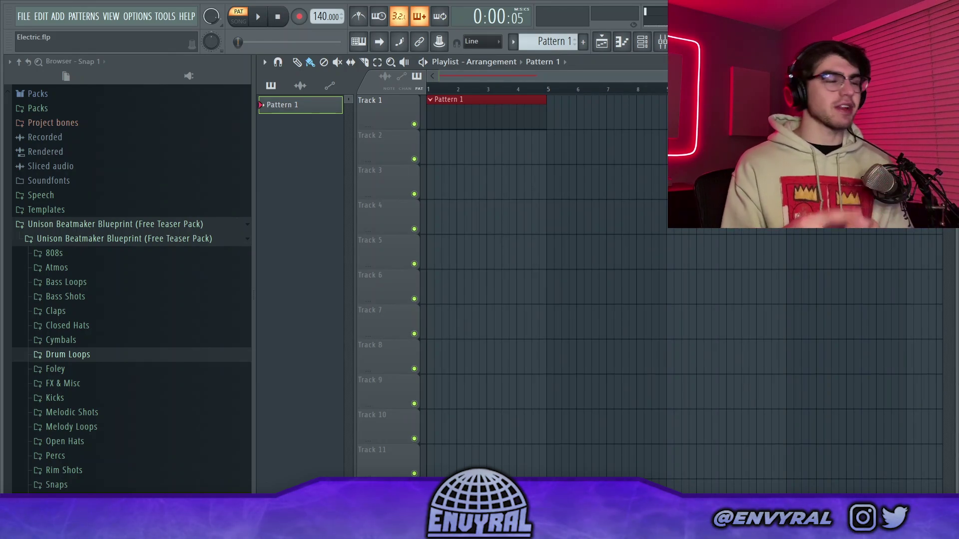
Load UNISON_MELODIC_GOSP (Gb) from the Melodic Shots folder into the first sampler channel and enable its volume envelope.
key(F6)
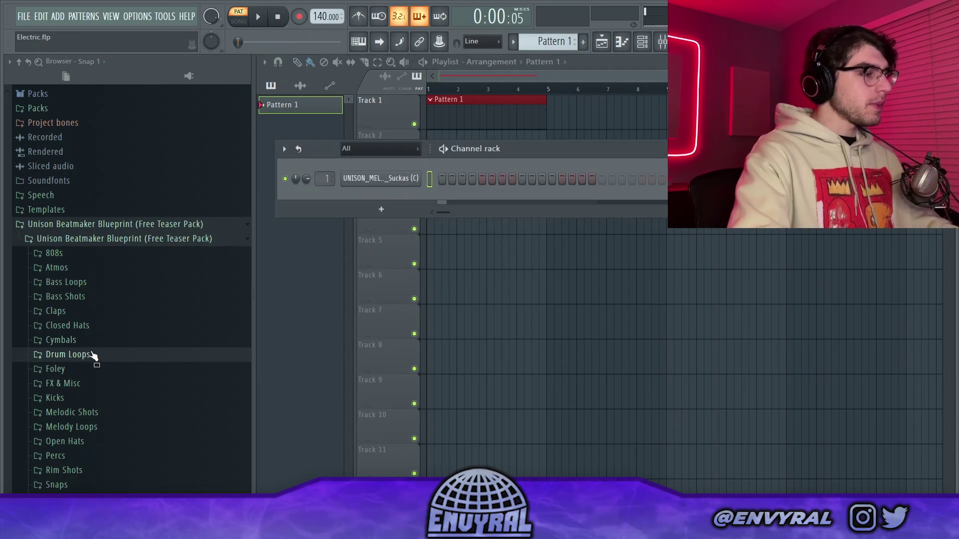
click(80, 412)
click(100, 372)
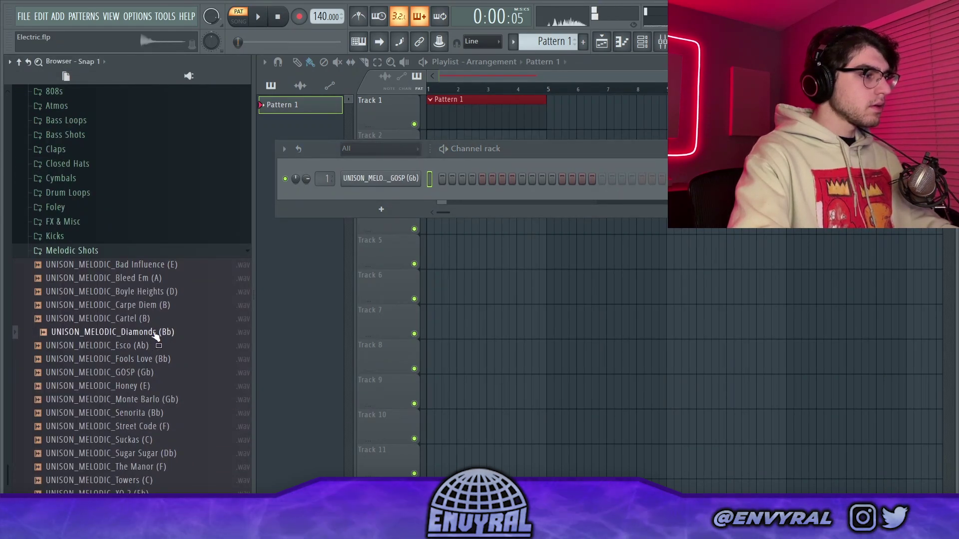
click(151, 374)
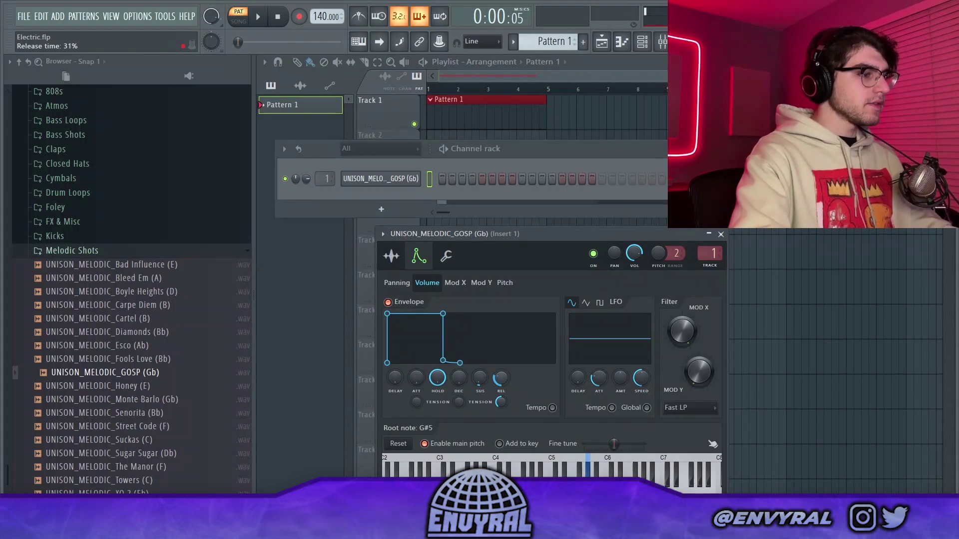
Record a four-bar chord melody into the GOSP channel's piano roll with the metronome on, and quantize its notes.
right_click(394, 177)
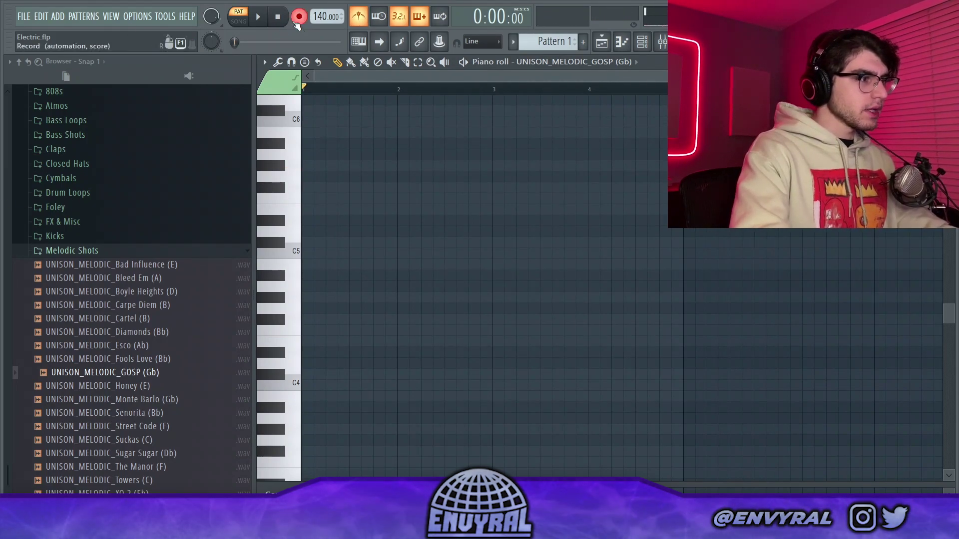
key(space)
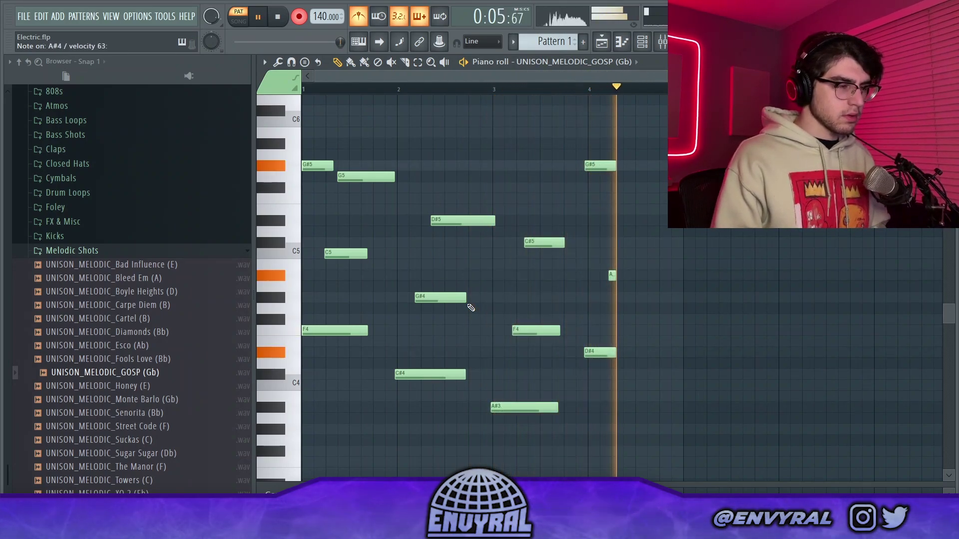
key(space)
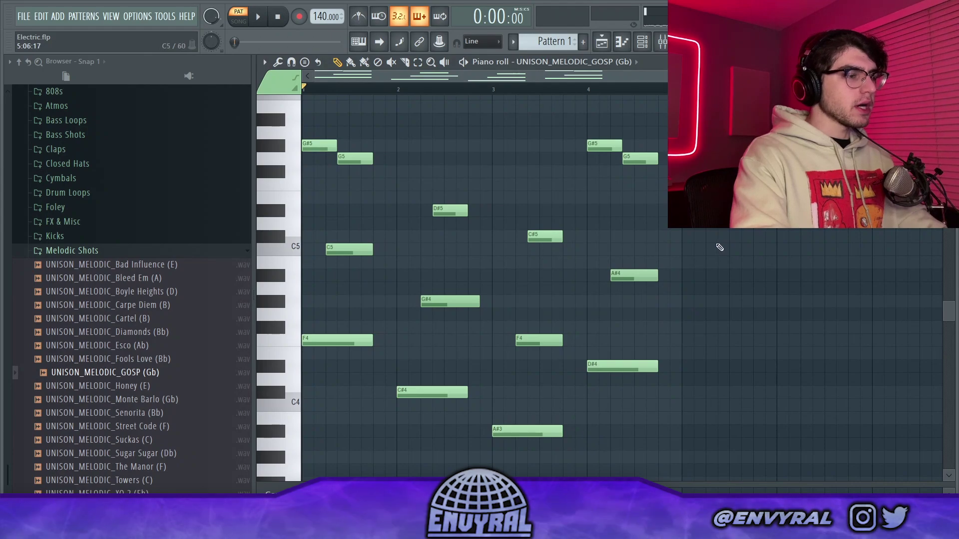
Add UNISON_MELODIC_Monte Barlo (Gb) as a second sampler channel and rehearse a part over the playing pattern in its piano roll.
click(644, 43)
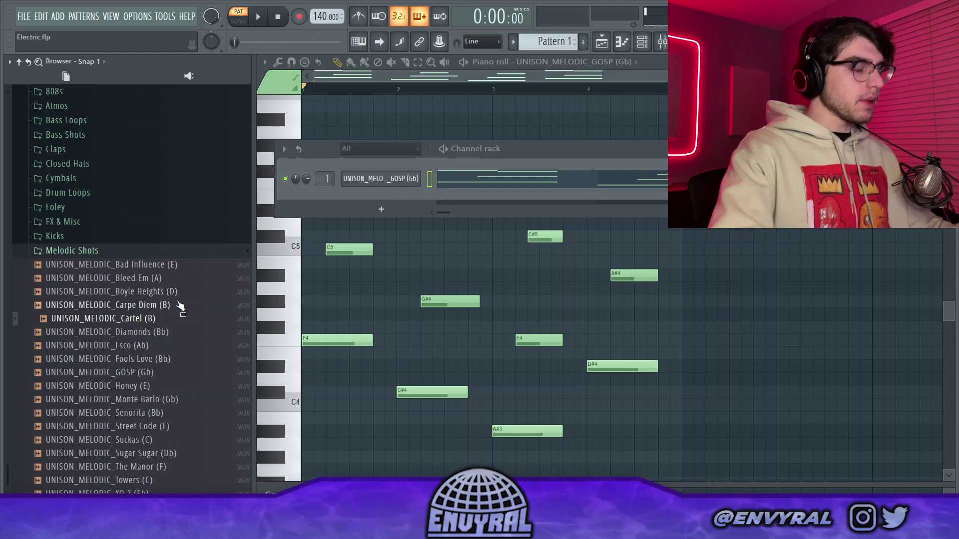
click(646, 43)
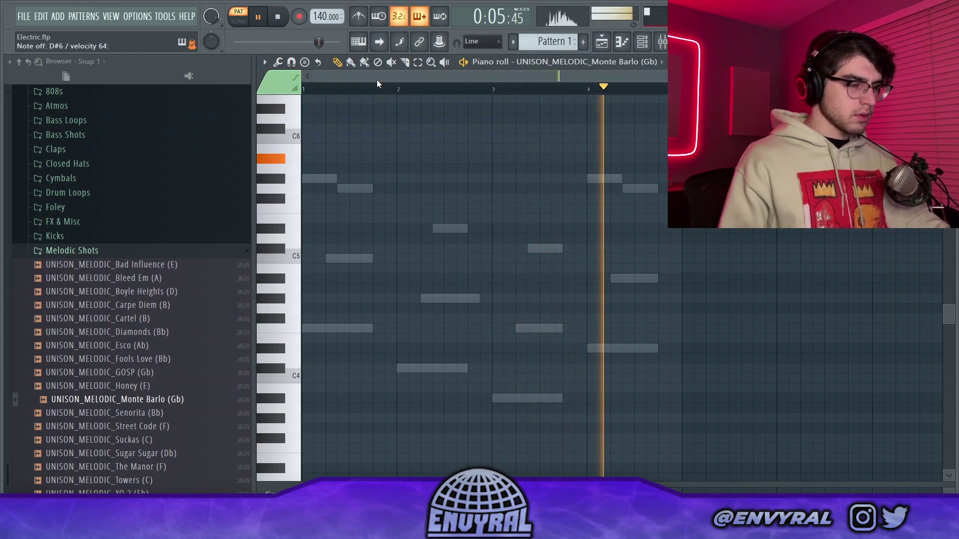
key(space)
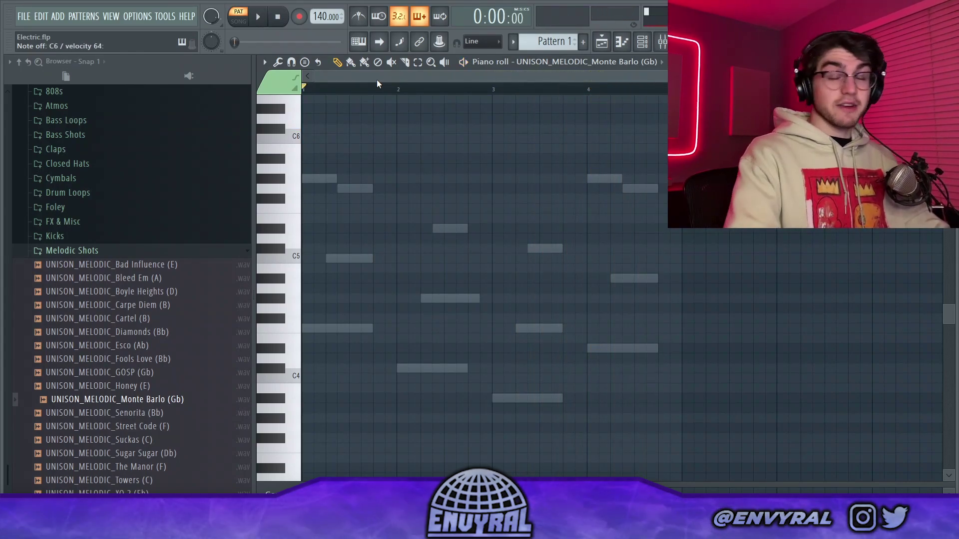
Record a sparse counter-melody of D#6, A#5 and C6 notes into the Monte Barlo channel with the metronome on.
click(299, 17)
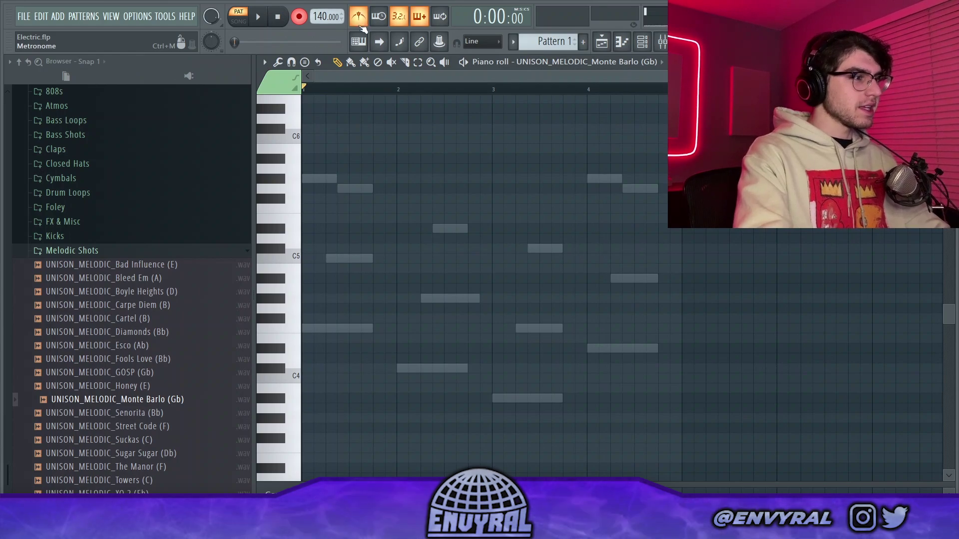
key(space)
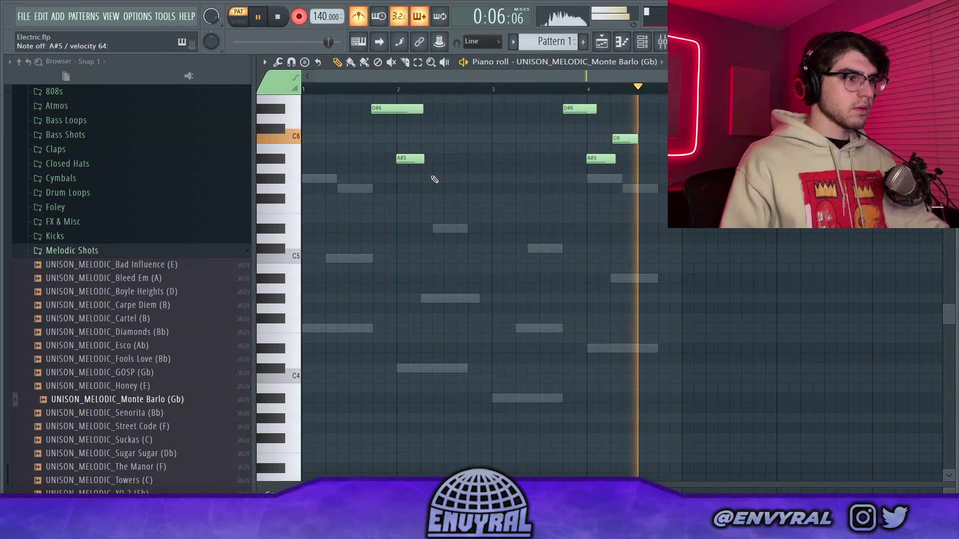
key(space)
Quantize all recorded notes in the Monte Barlo piano roll and clear the selection.
scroll(393, 205, up, 1)
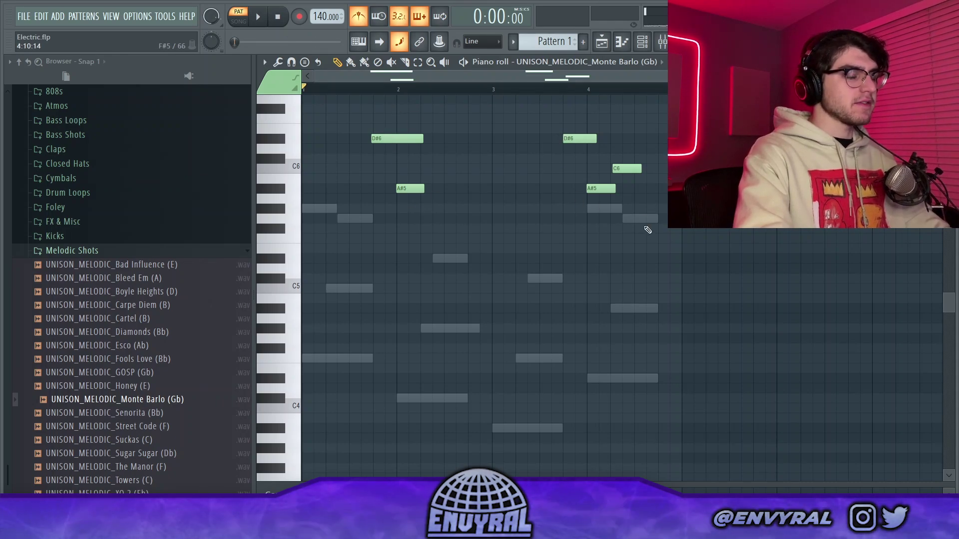
key(ctrl+a)
key(ctrl+q)
key(ctrl+d)
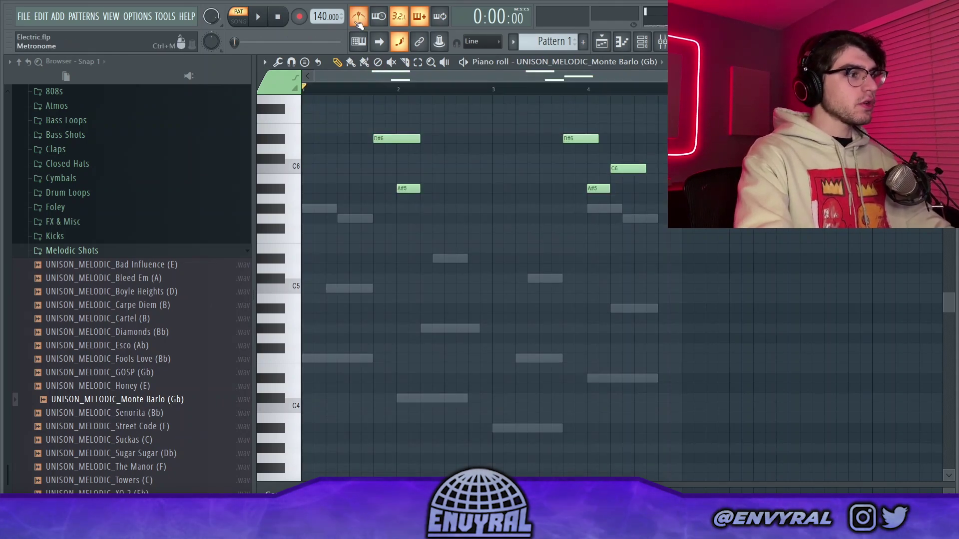
drag(493, 92, 154, 166)
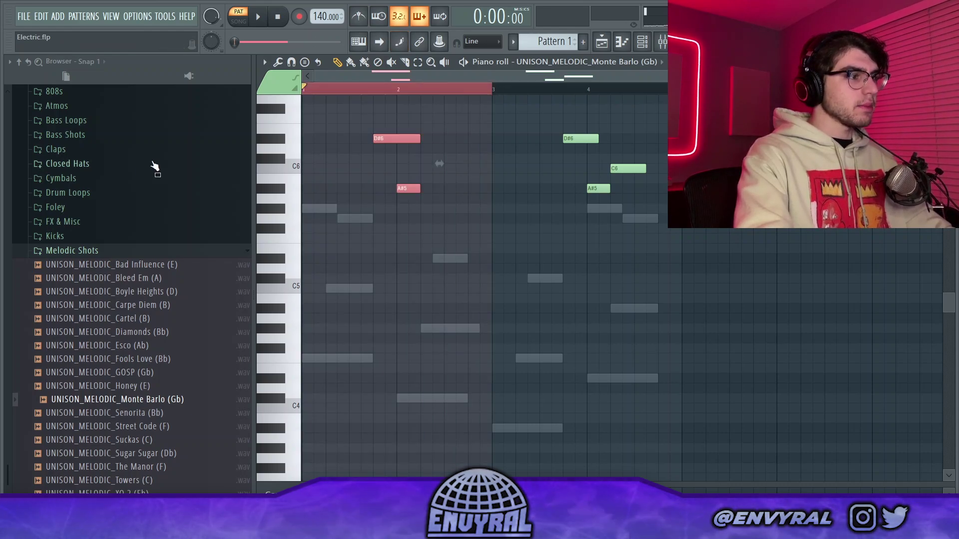
key(ctrl+d)
key(ctrl+e)
drag(498, 93, 683, 94)
key(ctrl+d)
Play back the pattern to check how the Monte Barlo counter-melody sounds over the GOSP melody.
key(space)
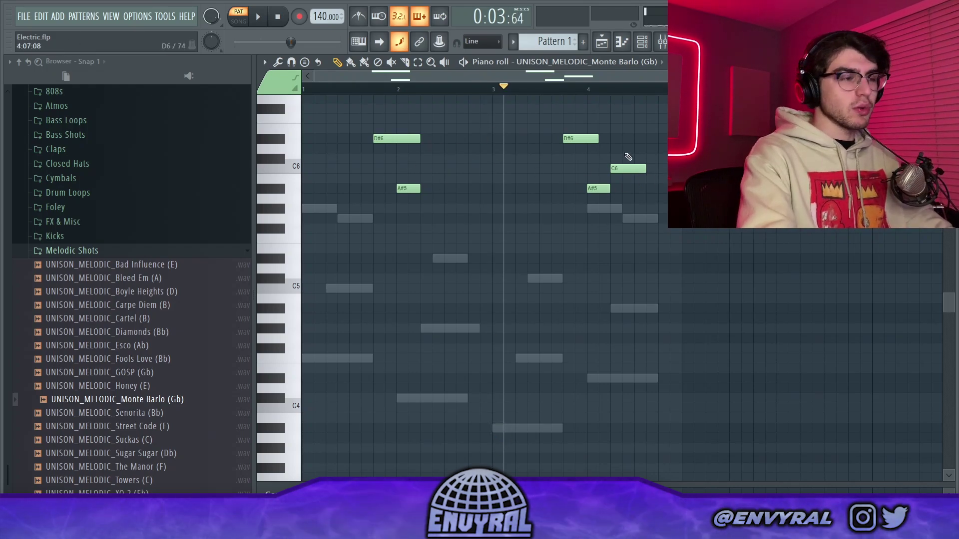
key(space)
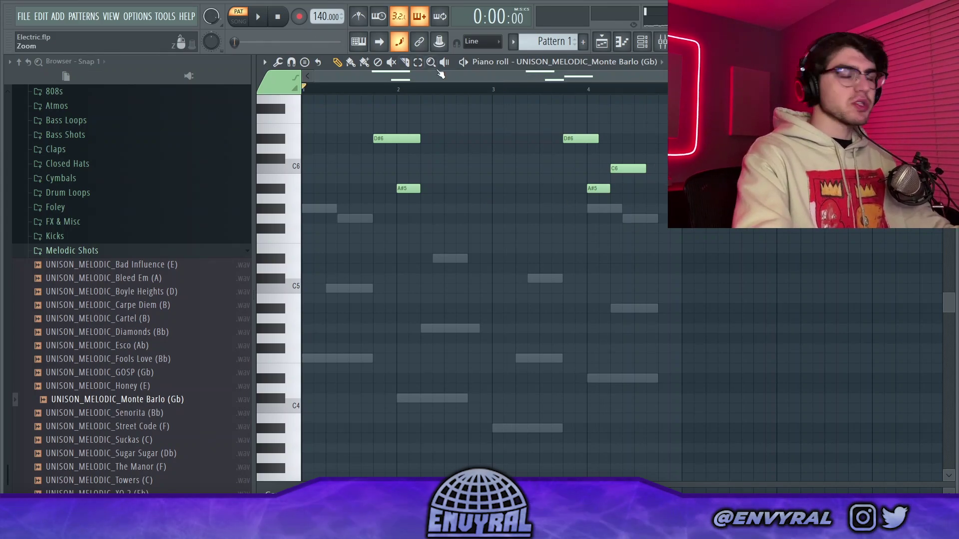
key(space)
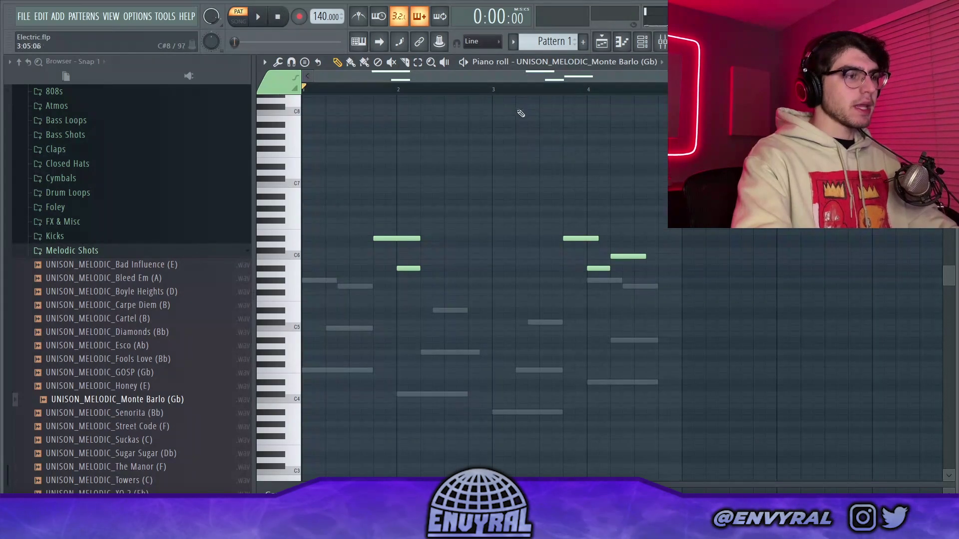
scroll(444, 237, up, 1)
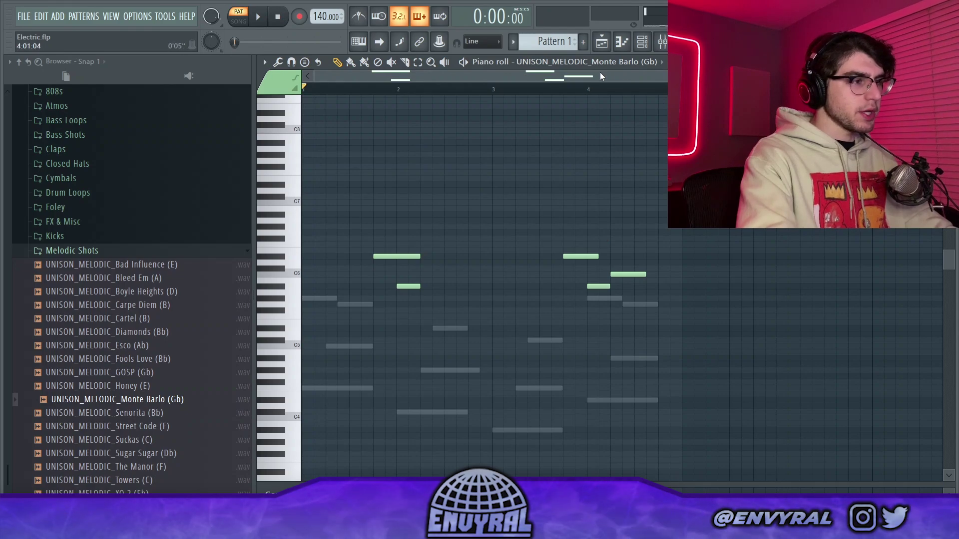
Audition the melodic shots, load UNISON_MELODIC_Esco (Ab) into a third sampler channel with Reverse enabled, and try it over the pattern.
click(642, 41)
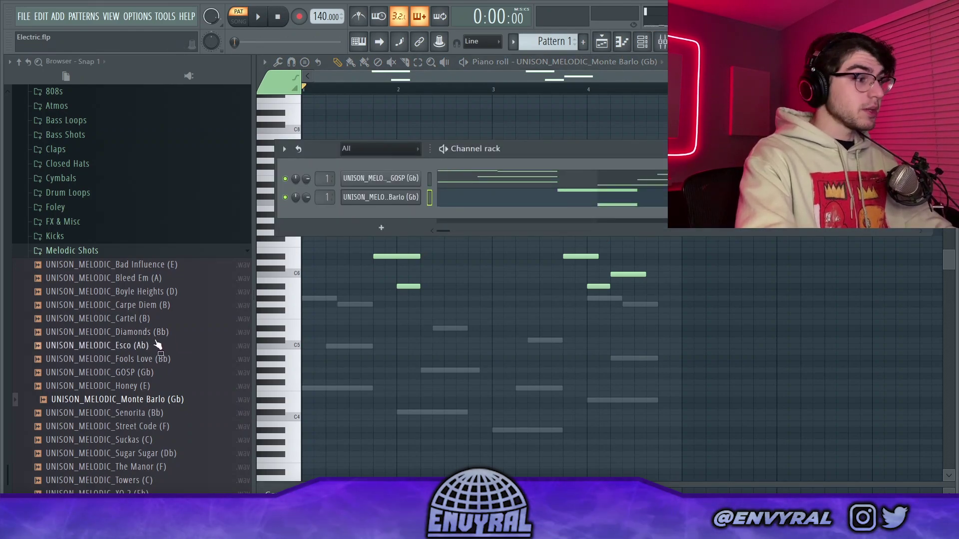
click(166, 324)
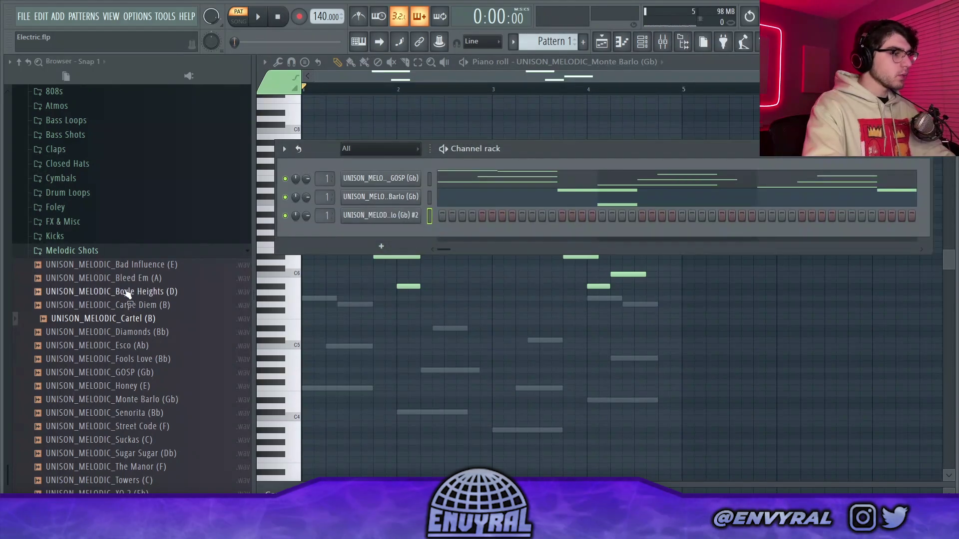
click(125, 293)
click(141, 278)
click(159, 265)
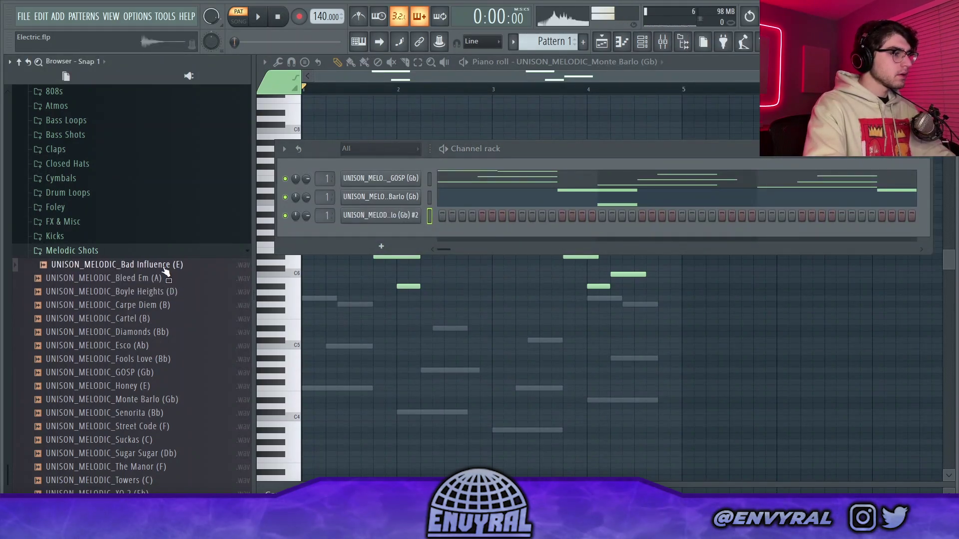
click(160, 426)
click(162, 440)
click(163, 453)
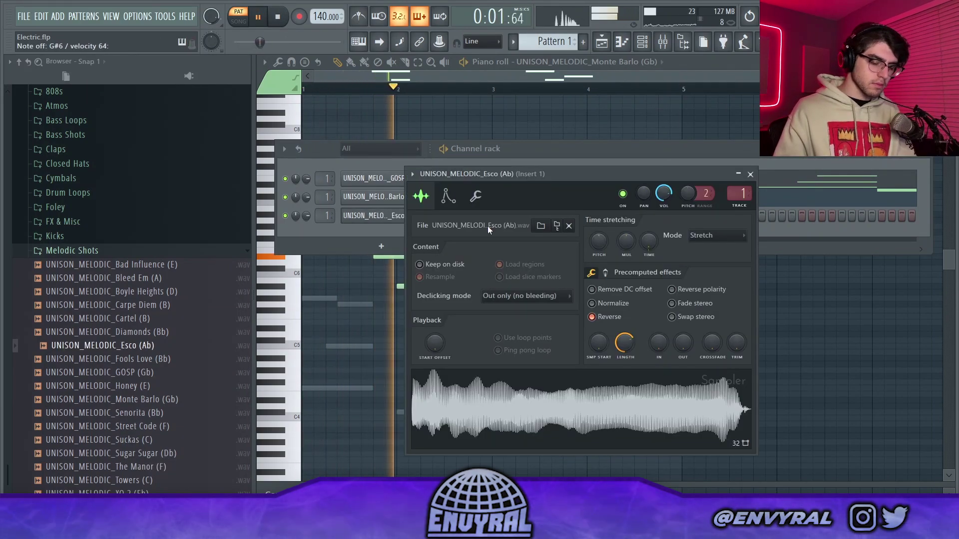
key(space)
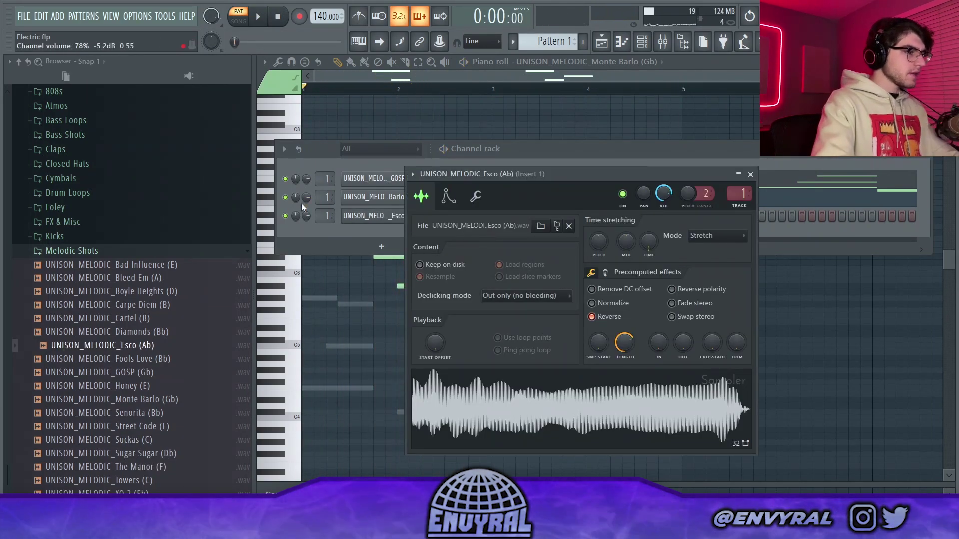
Record a high four-bar part reaching C7 into the reversed Esco channel's piano roll.
click(355, 225)
right_click(418, 220)
click(437, 214)
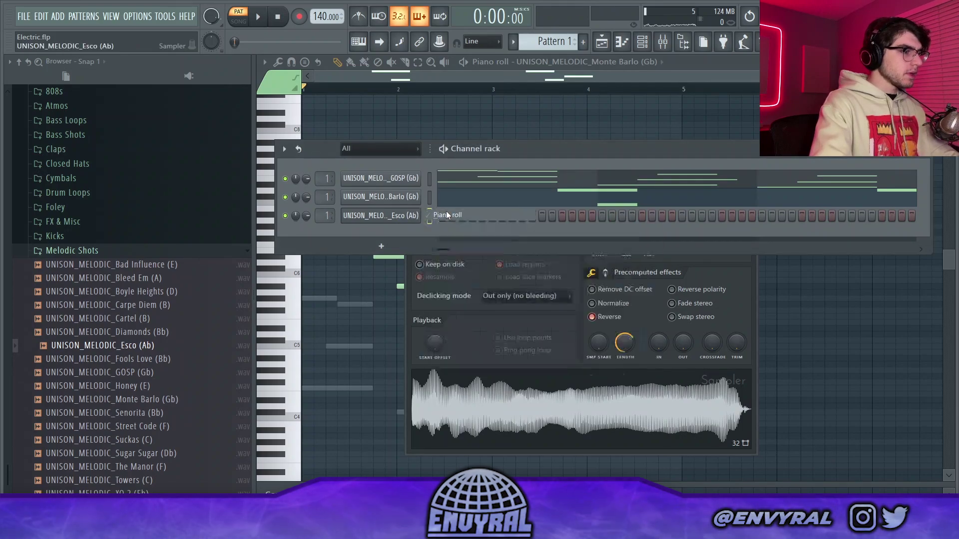
key(r)
key(space)
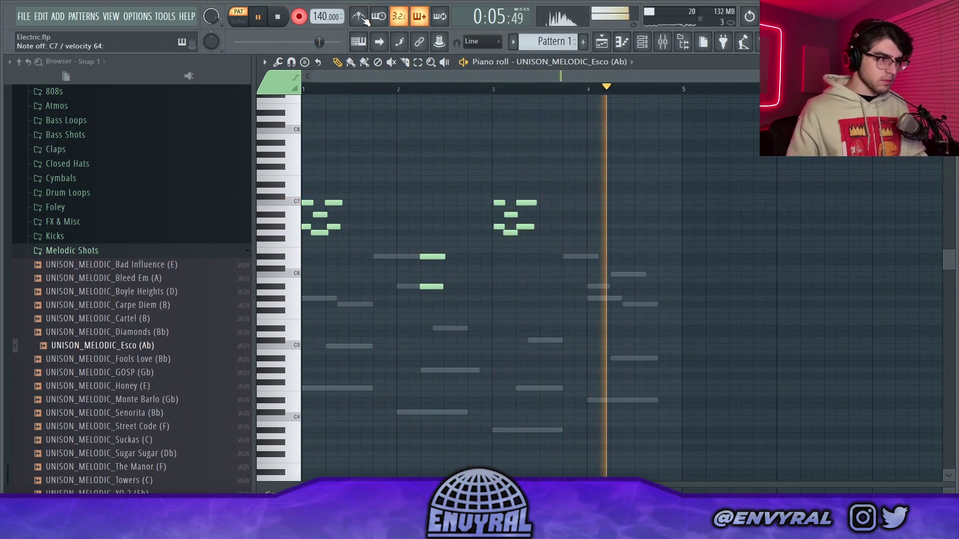
key(space)
Quantize all recorded Esco notes, clear the selection and turn recording off.
key(ctrl+a)
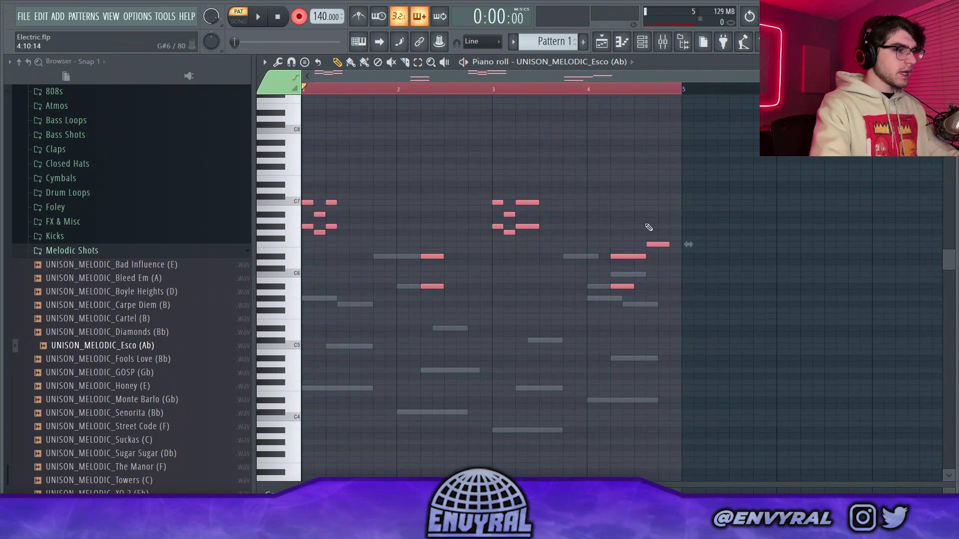
key(ctrl+d)
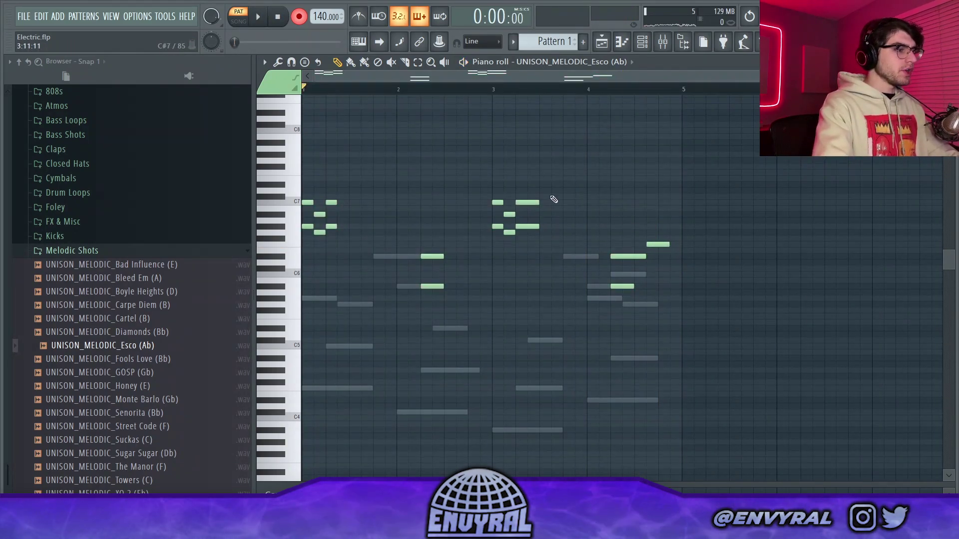
scroll(360, 91, up, 4)
click(300, 16)
Play back the pattern to check the Esco part against the two other melodies.
scroll(566, 270, down, 5)
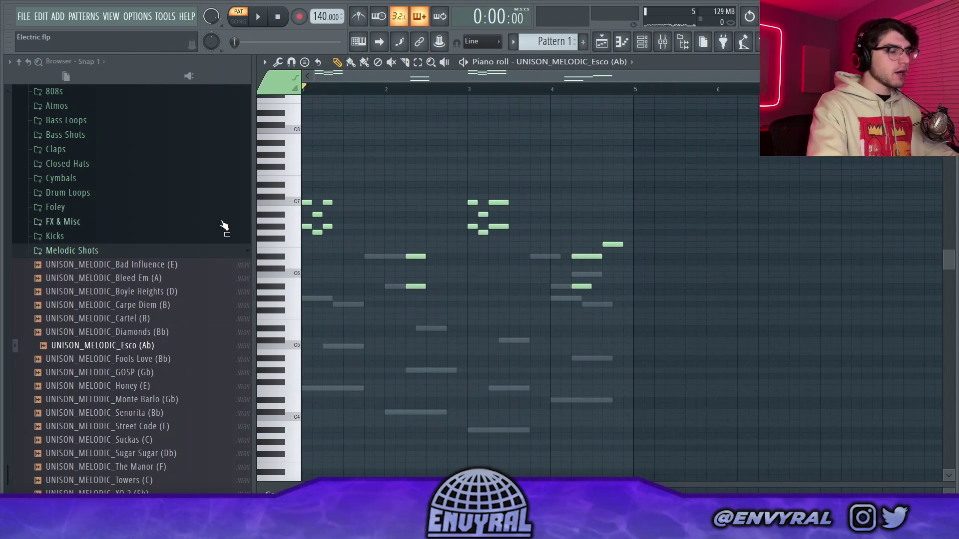
scroll(410, 227, up, 3)
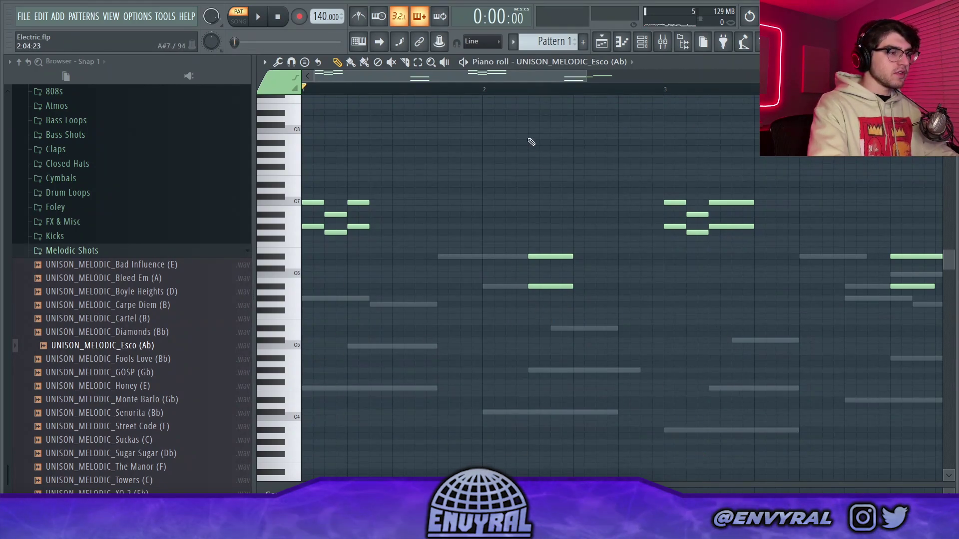
scroll(550, 100, down, 3)
key(space)
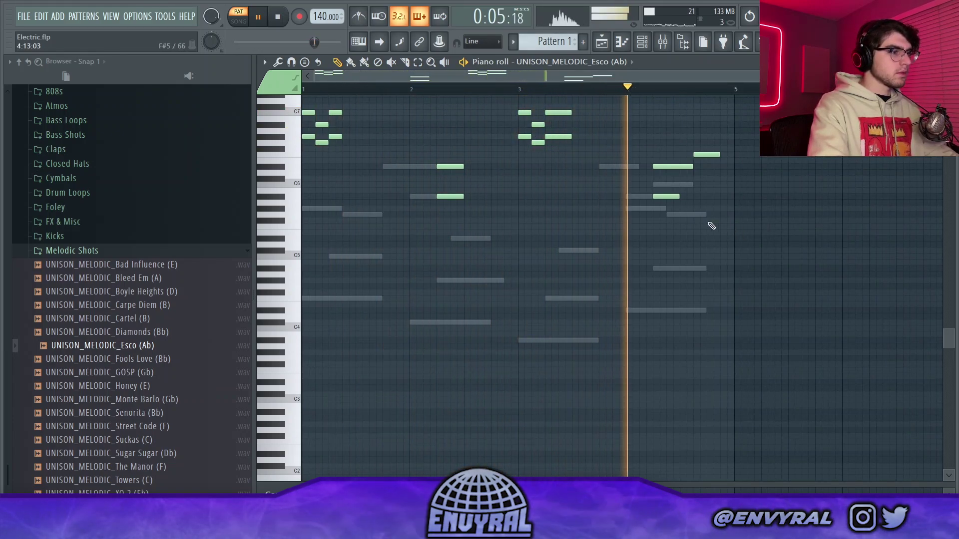
Stop playback, assign the three melody channels to mixer inserts 1 to 3, and set the GOSP track's volume to -3.5 dB.
scroll(721, 260, up, 3)
key(space)
scroll(494, 191, up, 1)
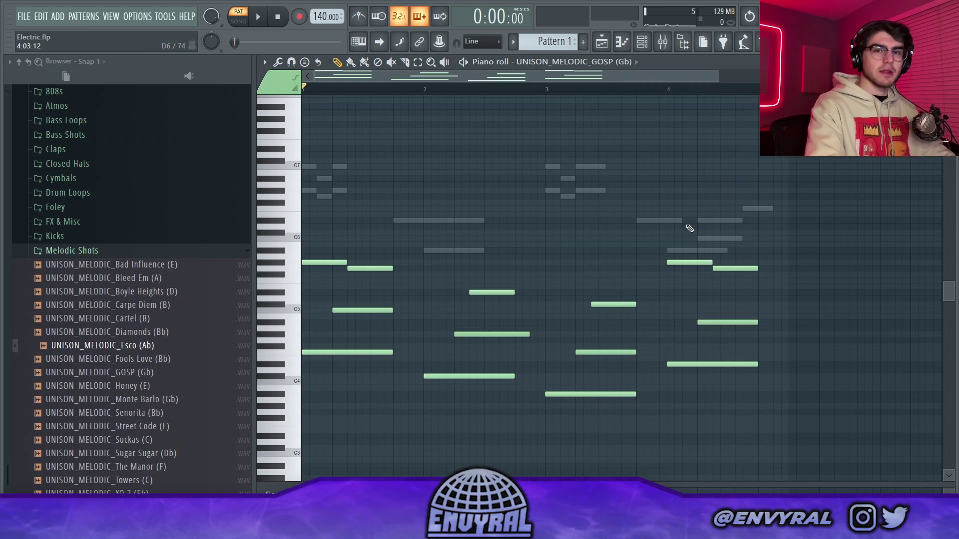
click(642, 42)
key(F9)
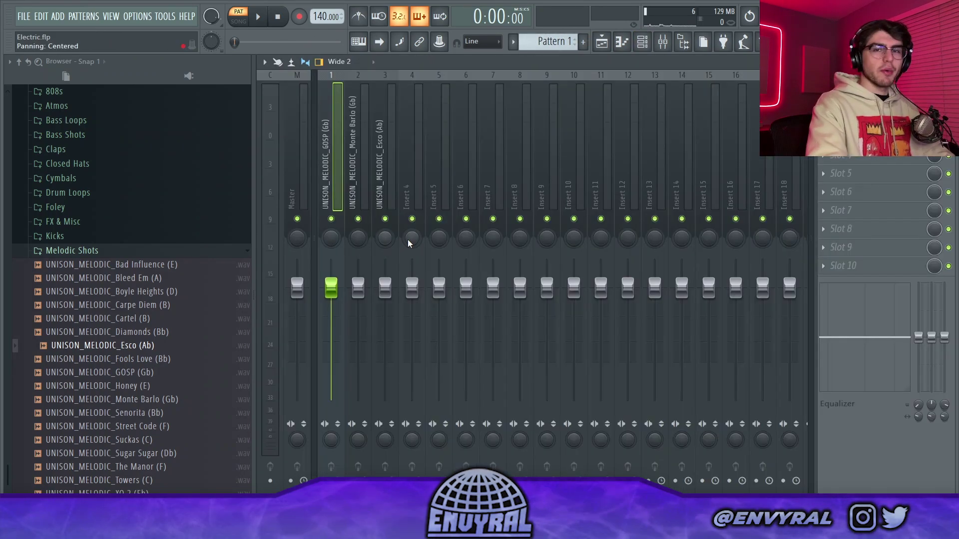
drag(366, 286, 365, 294)
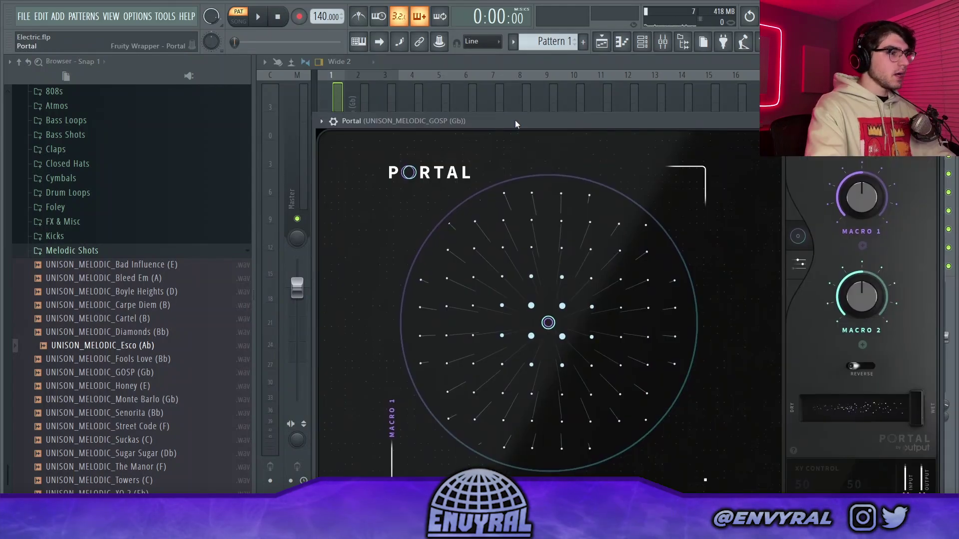
Add Portal to the GOSP track and try its Clouds, Crystal, Ecstasy and Scissors presets, reducing Scissors' Reflections and setting Speed to 12%.
drag(515, 122, 513, 127)
click(463, 181)
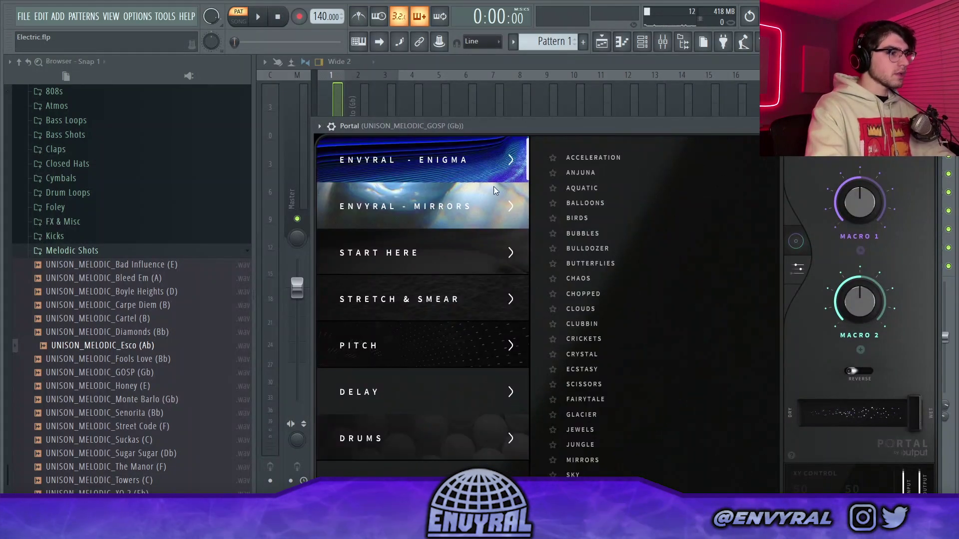
click(643, 306)
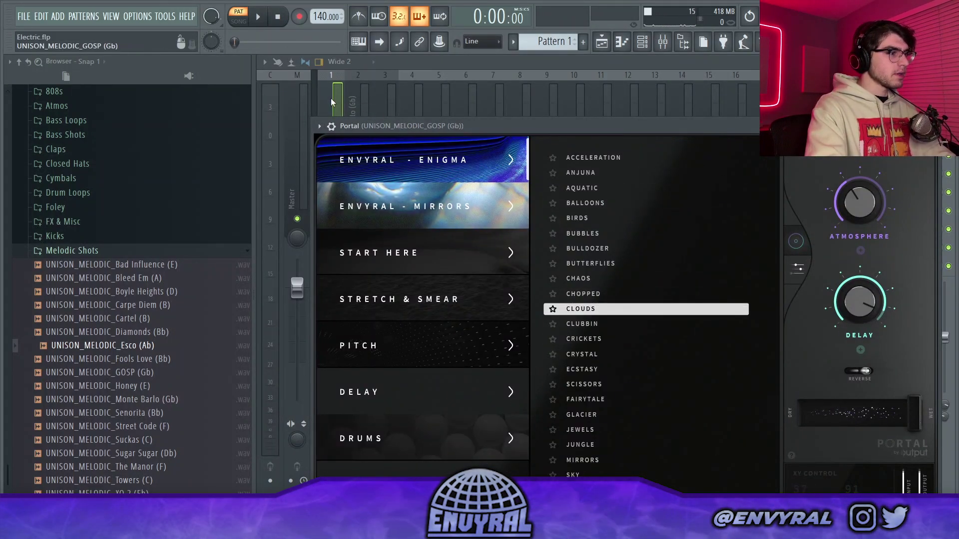
click(602, 355)
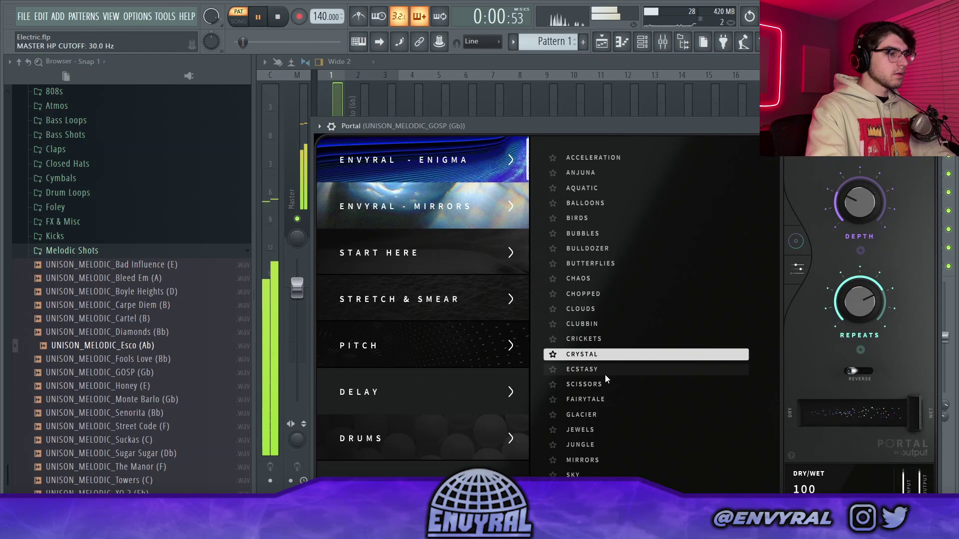
click(615, 372)
scroll(619, 384, down, 5)
click(592, 347)
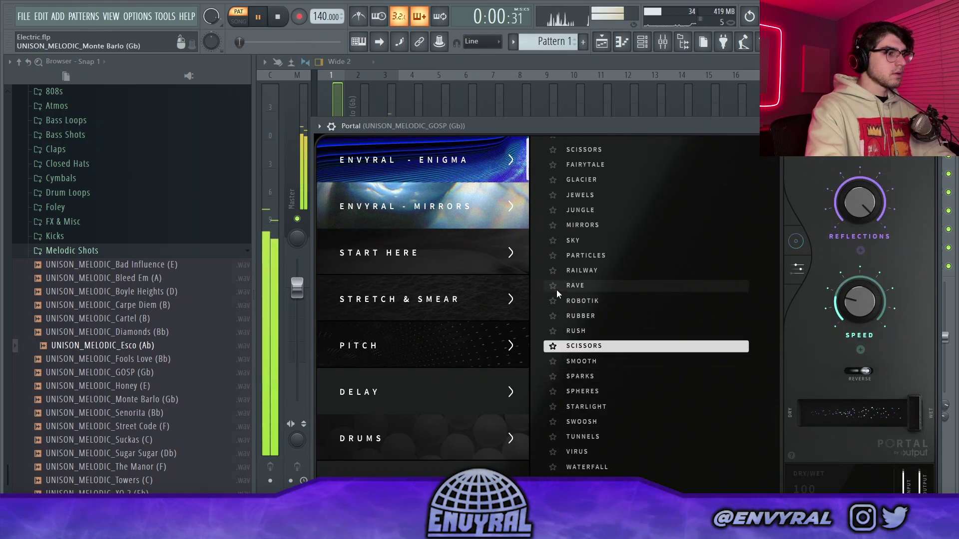
drag(850, 231, 841, 292)
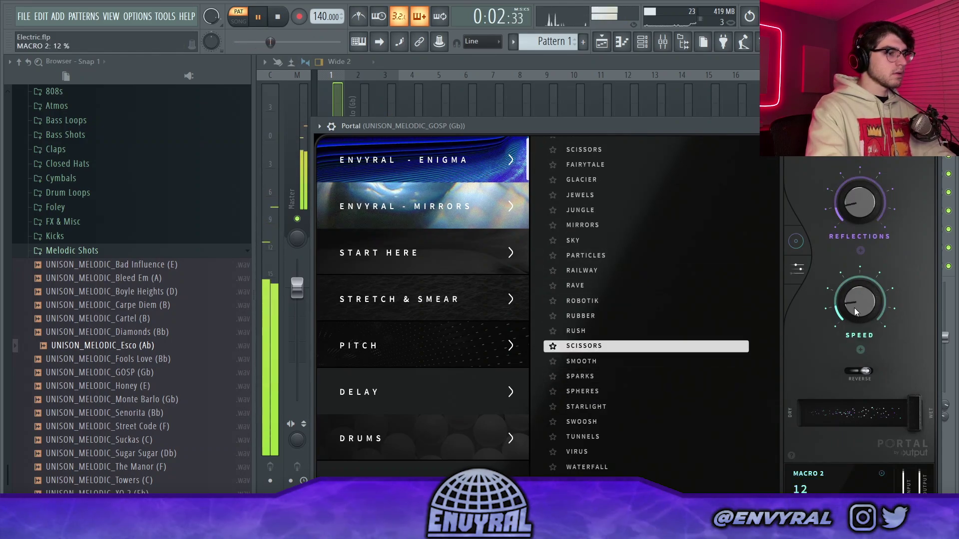
Load Portal's Starlight preset on the GOSP track and reduce its Cosmos amount.
click(646, 392)
click(655, 407)
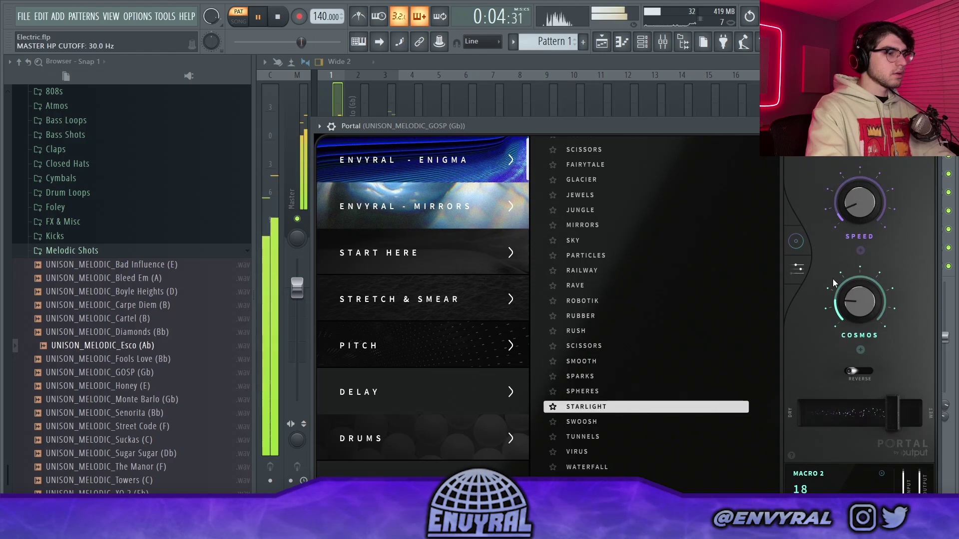
drag(853, 299, 849, 307)
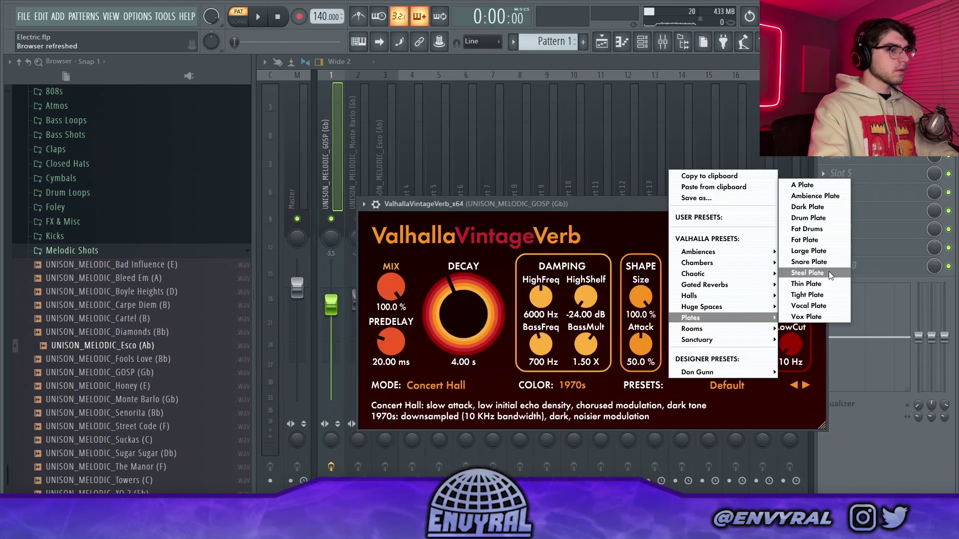
Add ValhallaVintageVerb to the GOSP track with the Steel Plate preset and set its mix to 28.4%.
click(877, 291)
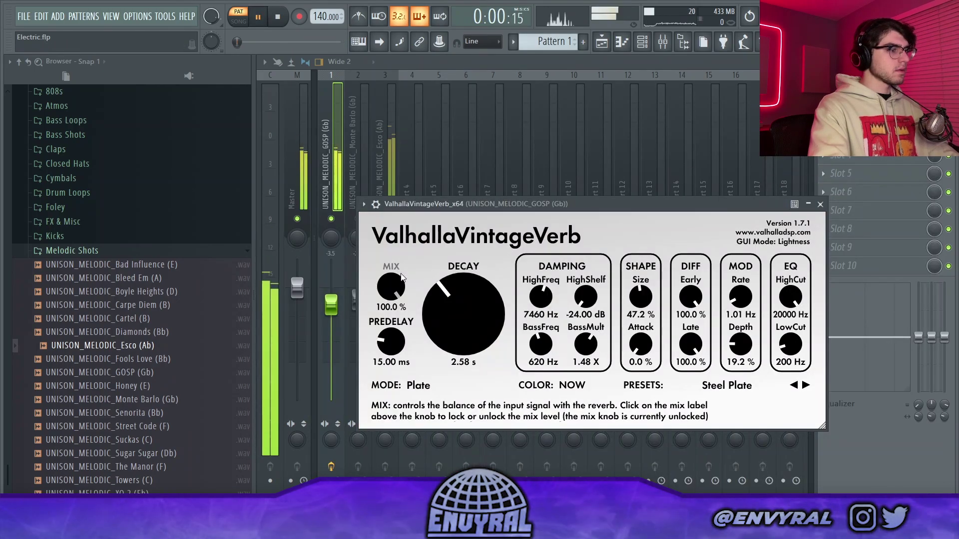
drag(382, 369, 382, 373)
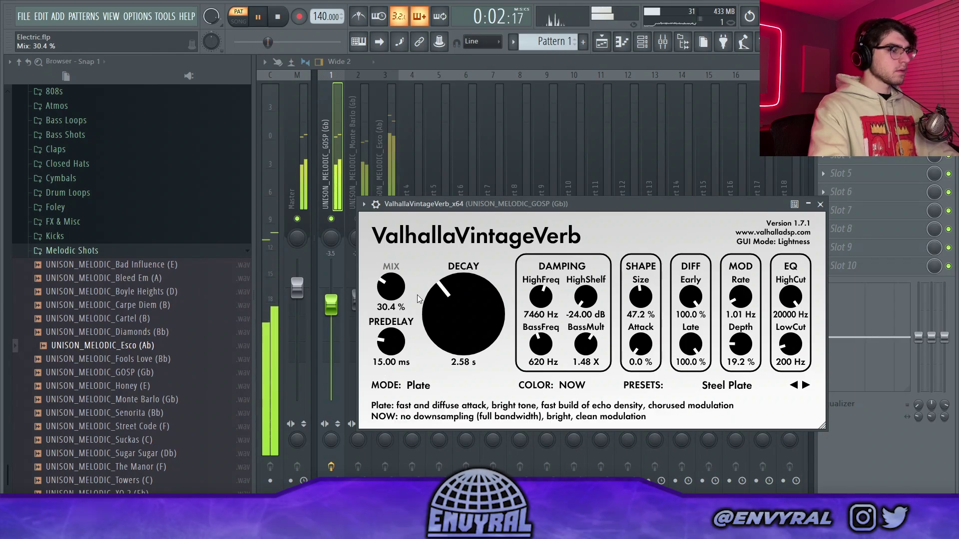
drag(389, 286, 389, 288)
key(space)
Lower the Monte Barlo track's volume to -4.0 dB, add Fruity Reeverb 2 to it and lengthen the reverb decay.
click(359, 159)
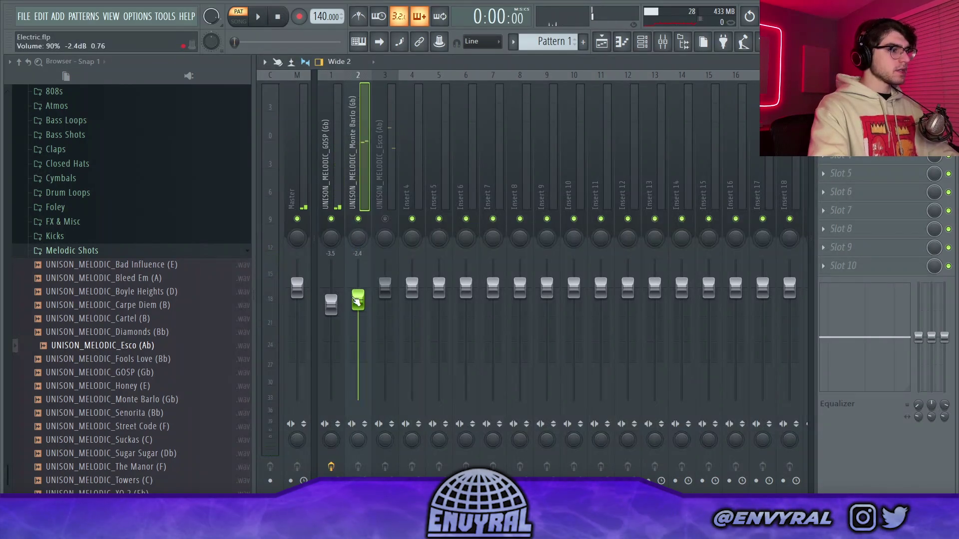
key(space)
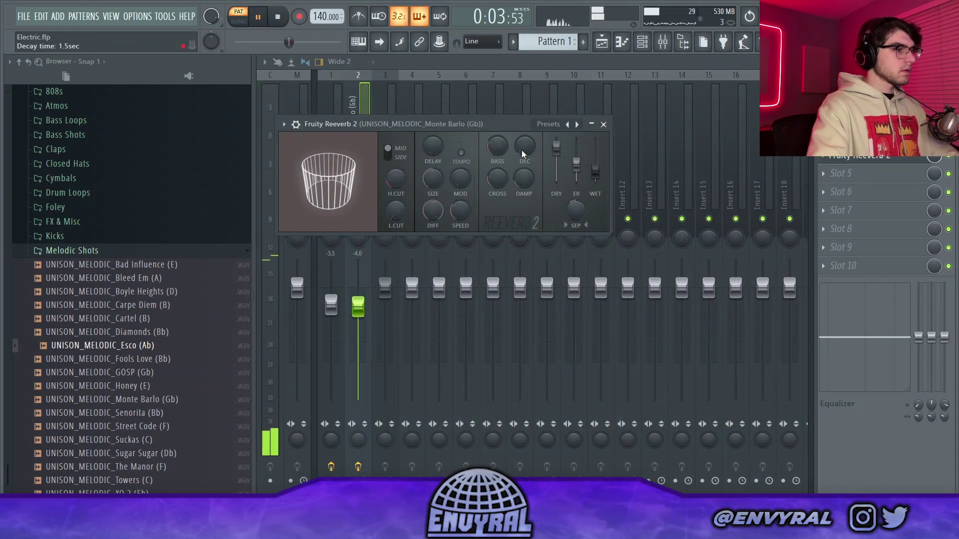
drag(523, 148, 524, 133)
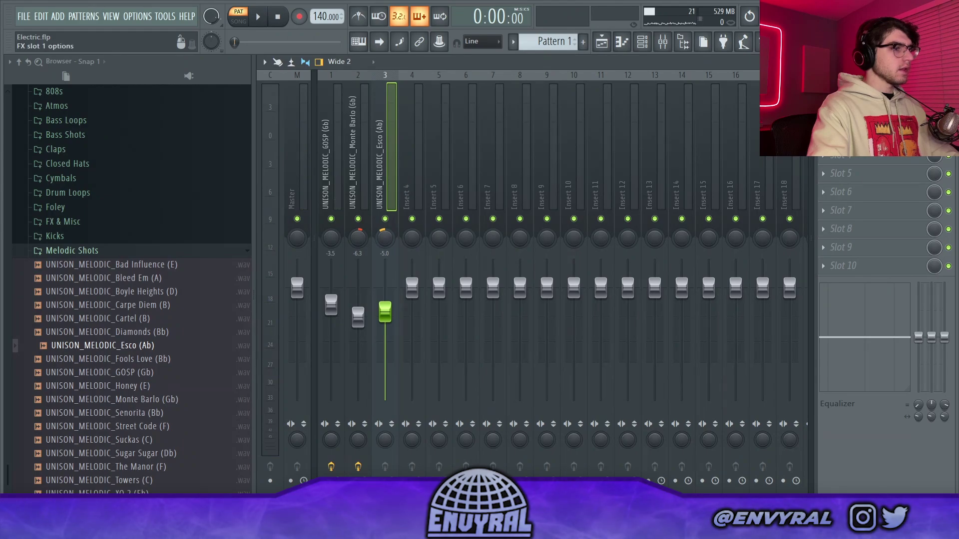
Add Fruity parametric EQ 2 with a preset from its Mastering group and Fruity Flangus to the Esco track.
click(859, 99)
click(344, 274)
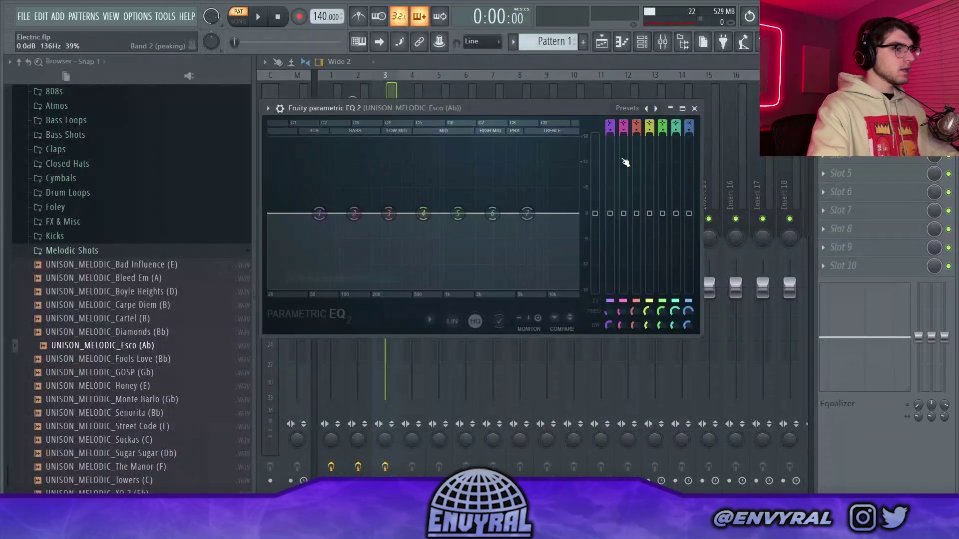
click(624, 108)
click(624, 108)
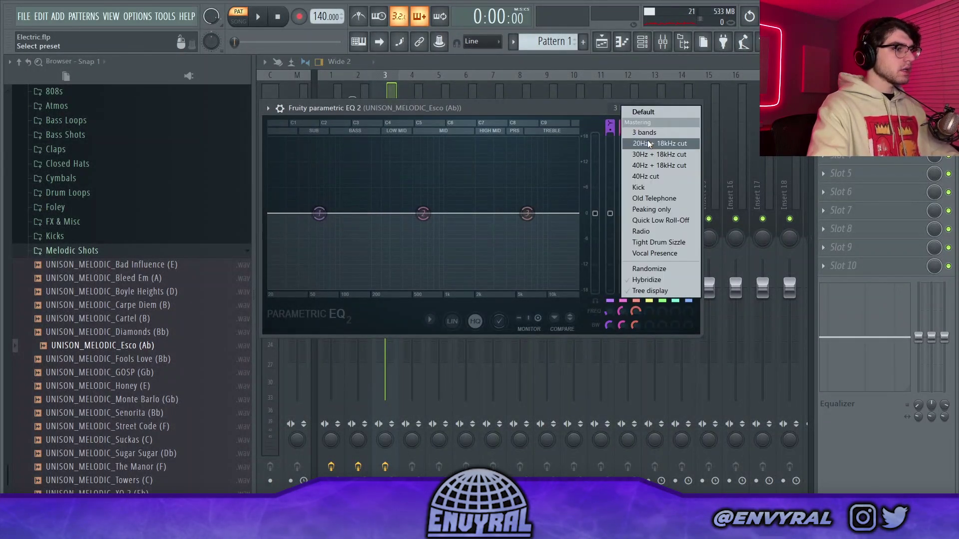
click(659, 134)
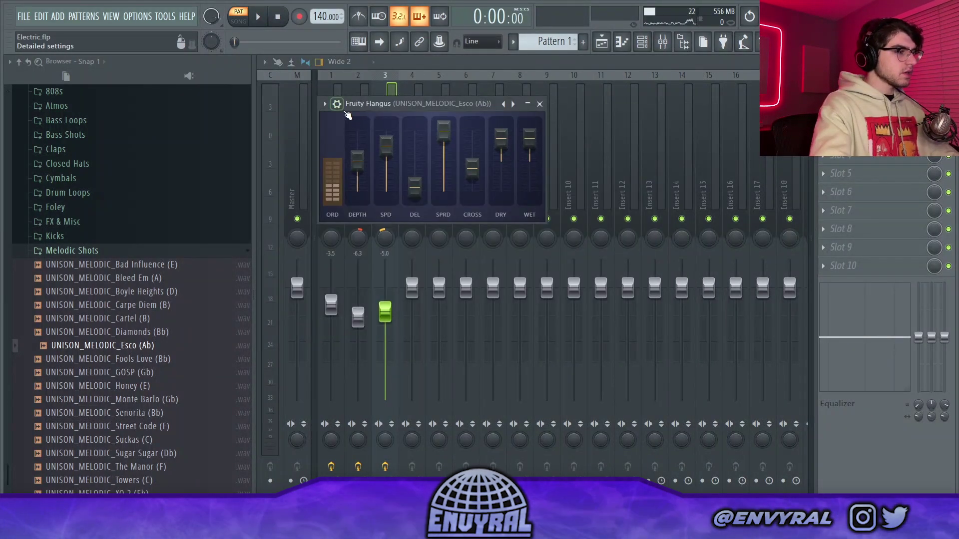
Add ValhallaVintageVerb's Huge Synth Space preset to the Esco track with 0.98 s decay and 210 Hz low cut, and rebalance the track volumes.
key(space)
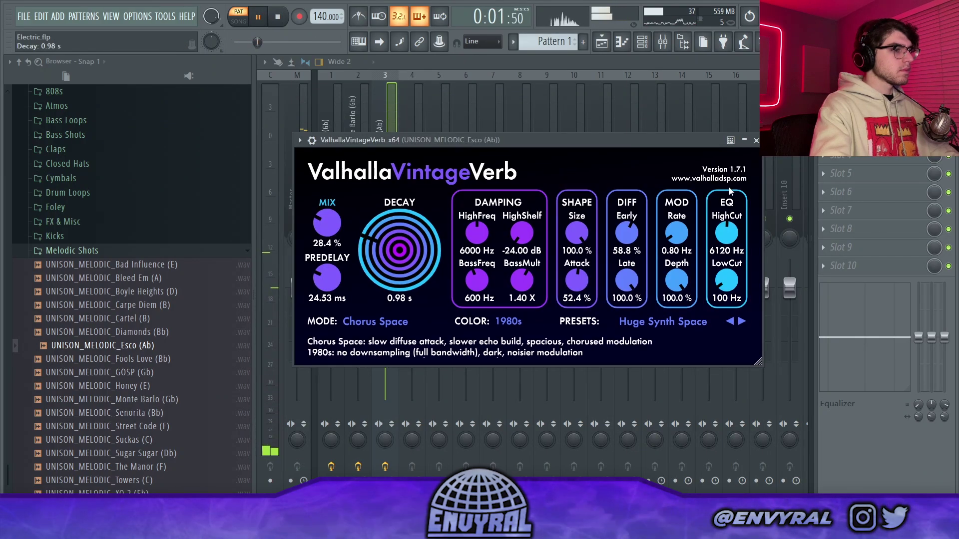
drag(725, 282, 726, 272)
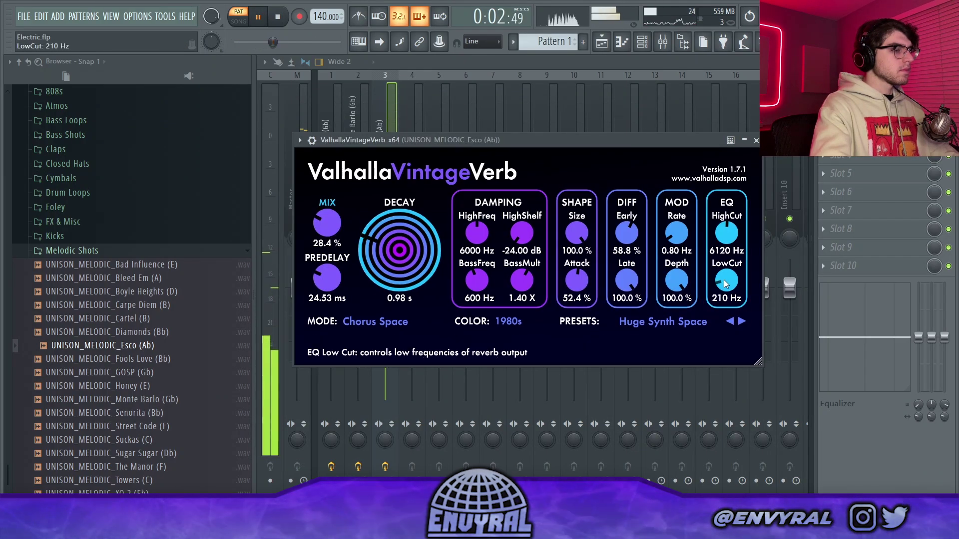
click(385, 125)
drag(385, 288, 401, 311)
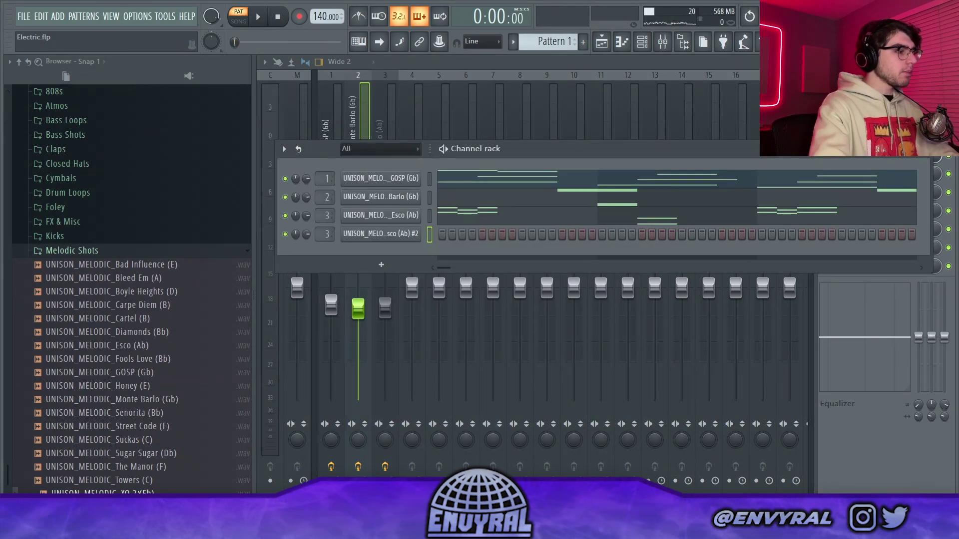
Load UNISON_MELODIC_XO 2 (Eb) into a new sampler channel and record a quantized four-bar part of short repeated chords.
drag(152, 484, 362, 280)
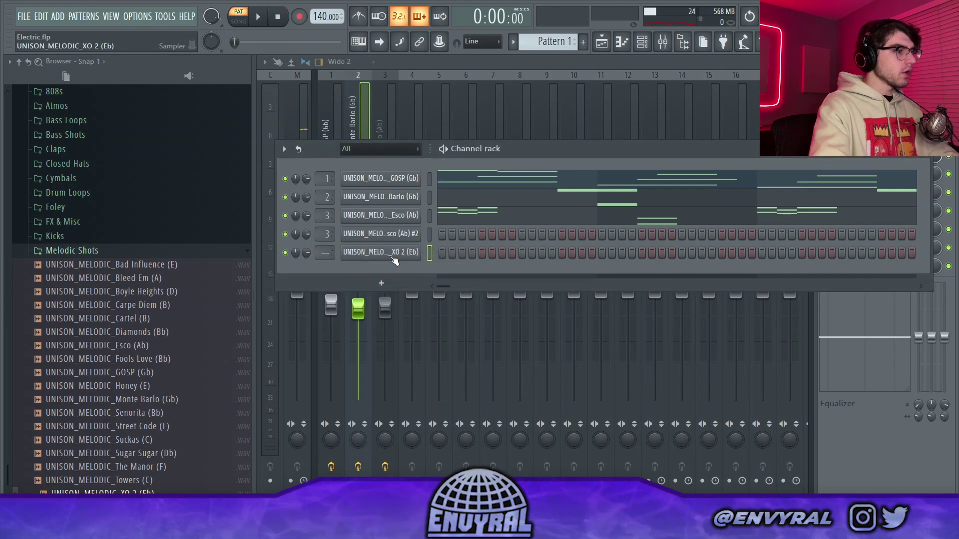
right_click(410, 252)
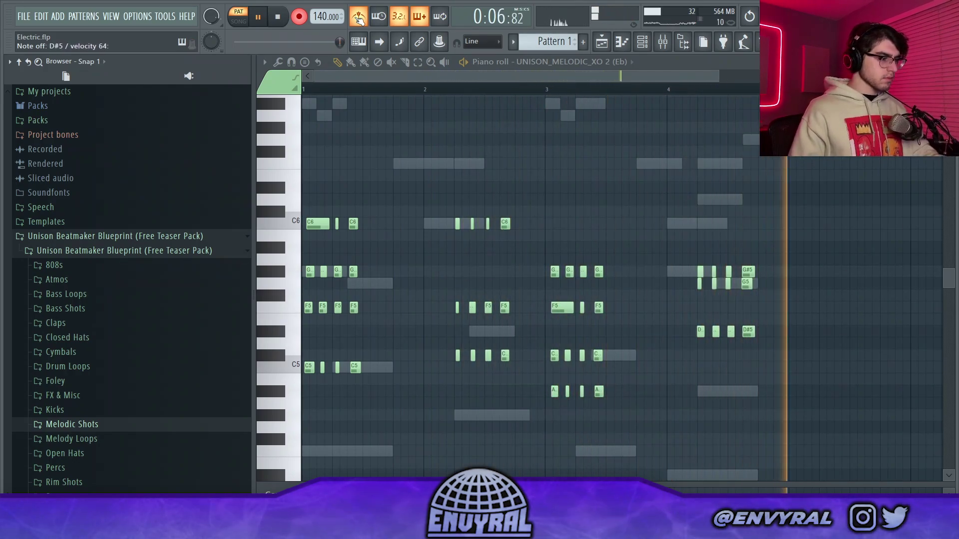
key(space)
key(space)
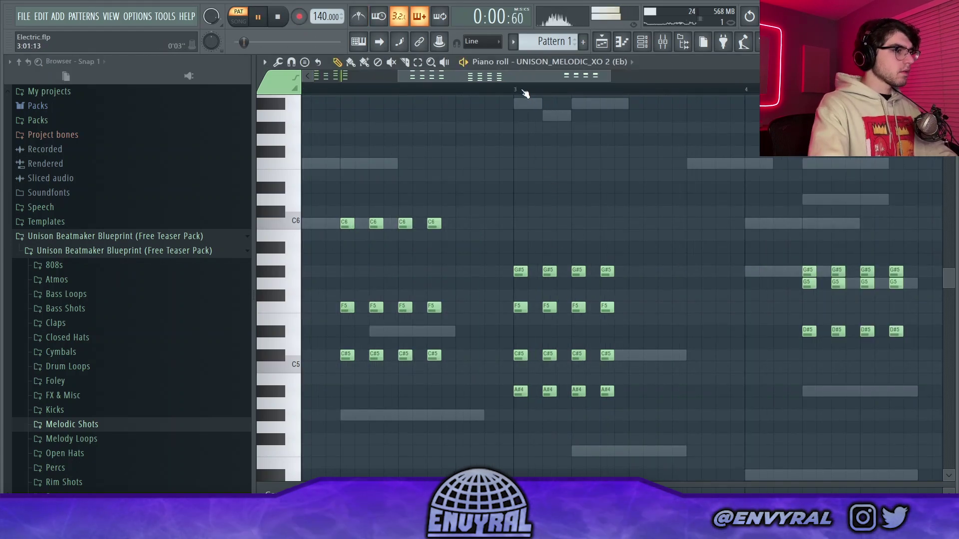
Play the XO 2 part from bar 3 and add an A#4 note beneath the last chord of bar 4.
click(518, 89)
drag(520, 78, 595, 107)
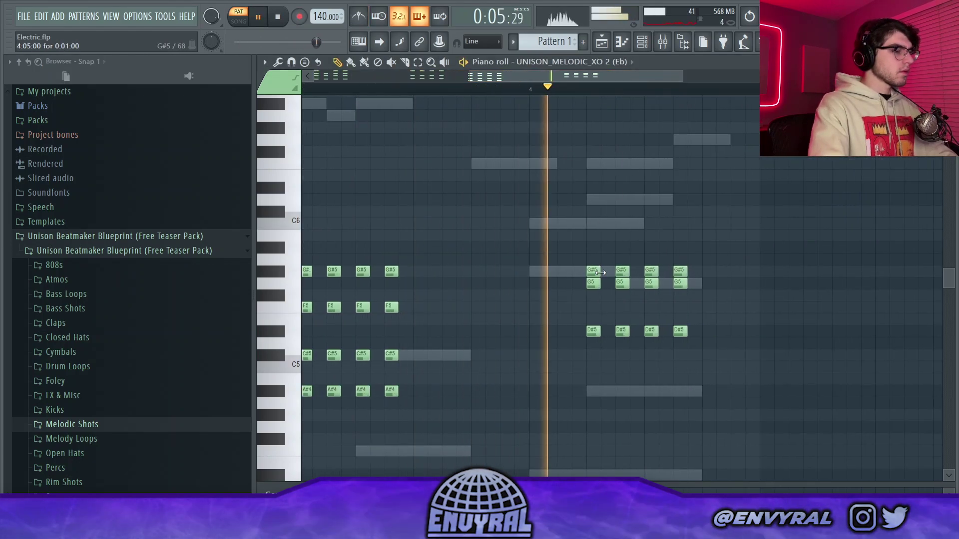
key(space)
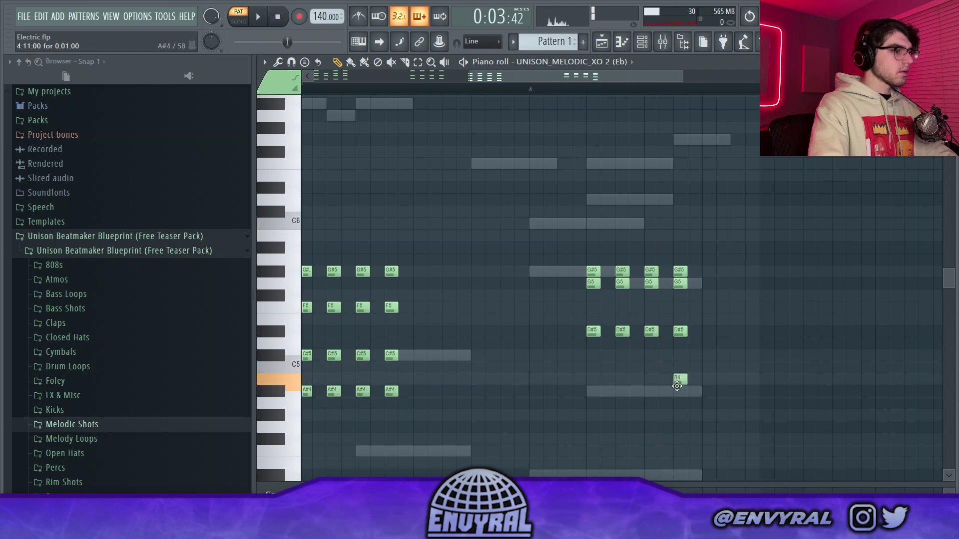
drag(677, 386, 677, 392)
key(space)
scroll(585, 95, down, 2)
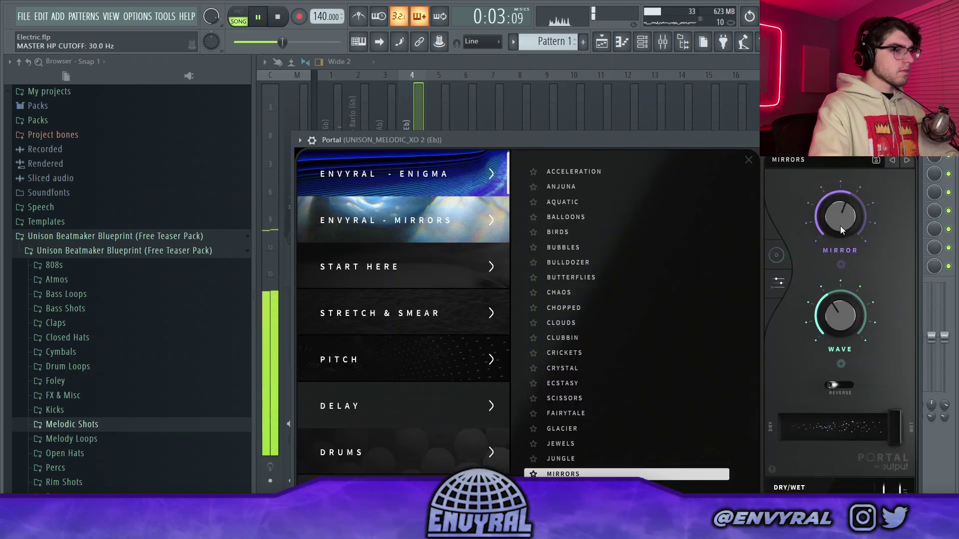
Add Portal with the Mirrors preset to the XO 2 track, set Mirror to 30% and unsolo the track.
drag(840, 226, 840, 250)
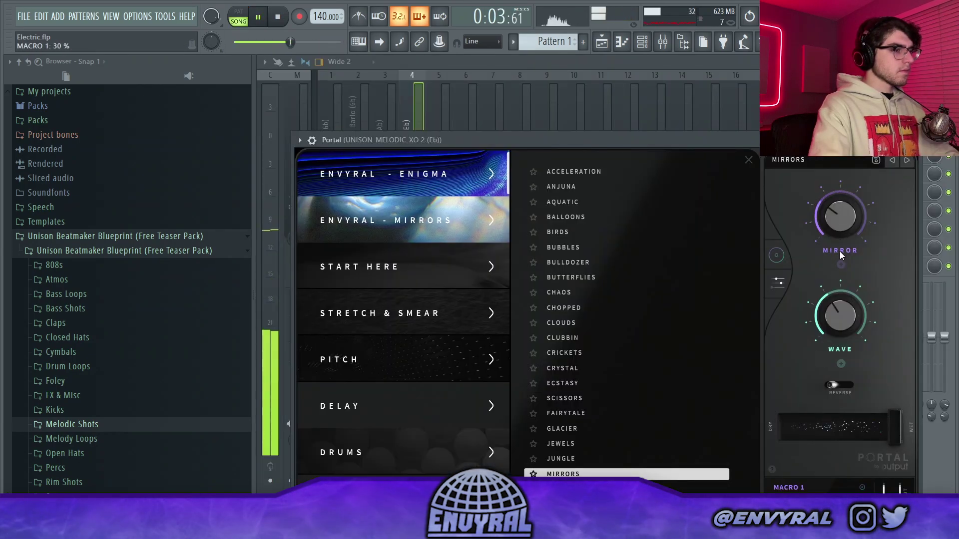
click(418, 124)
right_click(412, 218)
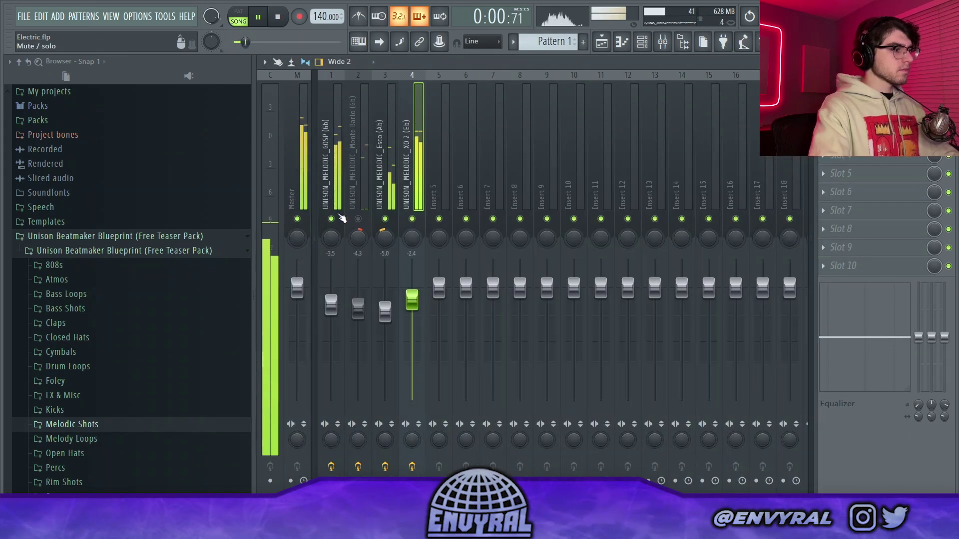
Set the Esco track's volume to -6.9 dB and the GOSP track's volume to -2.2 dB.
click(382, 192)
drag(374, 273, 331, 299)
click(337, 181)
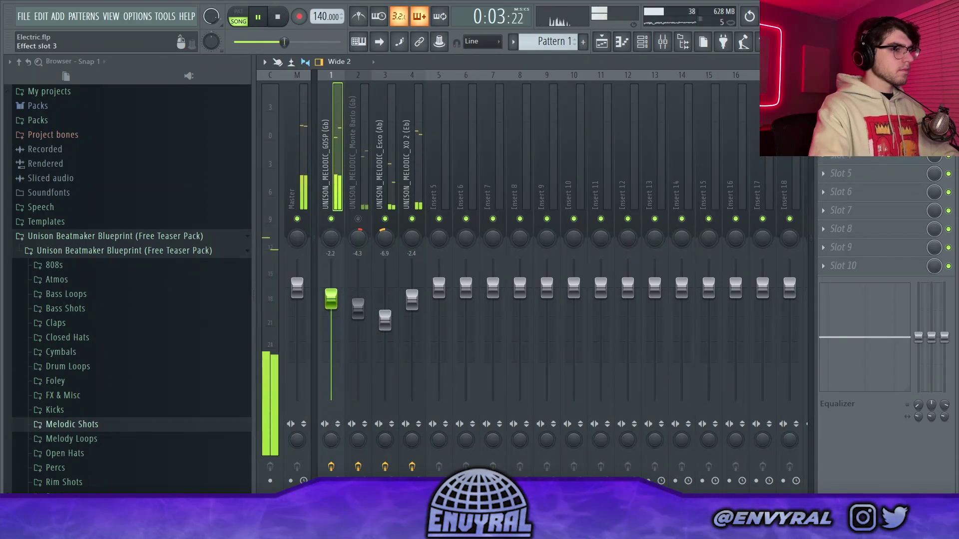
Set the decay of the GOSP track's ValhallaVintageVerb to 1.24 s and stop playback.
click(849, 159)
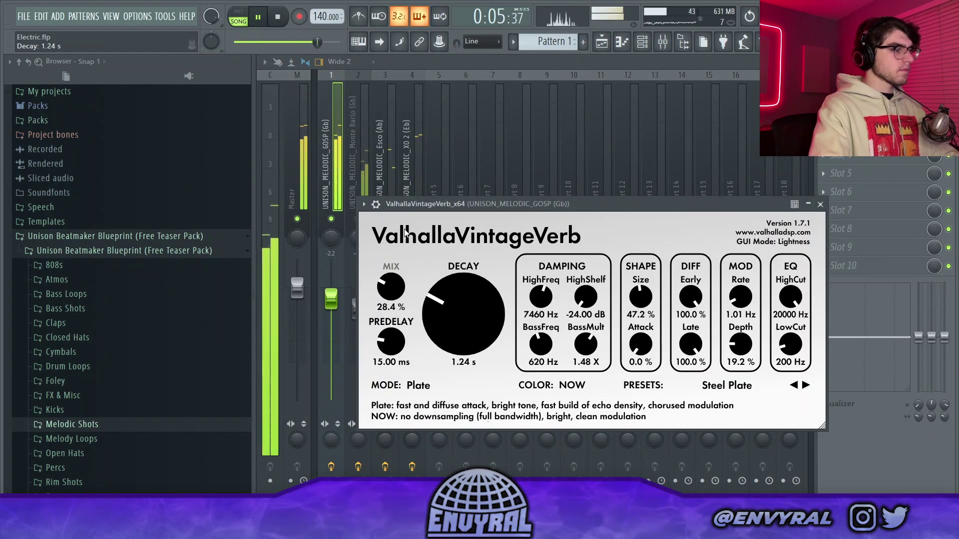
click(355, 163)
key(space)
Add Soundtoys Tremolator to the GOSP track and play the melody through it.
click(331, 177)
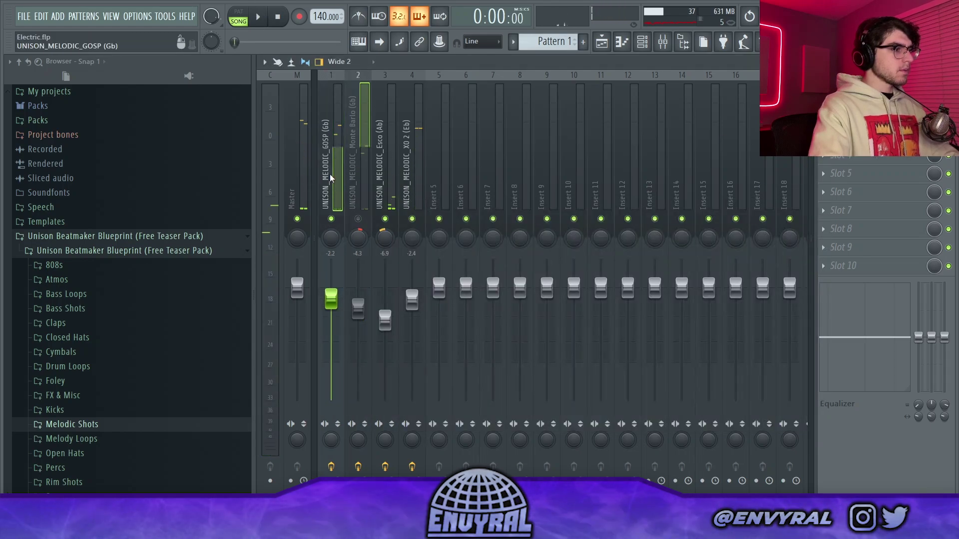
click(867, 167)
mouse_move(864, 170)
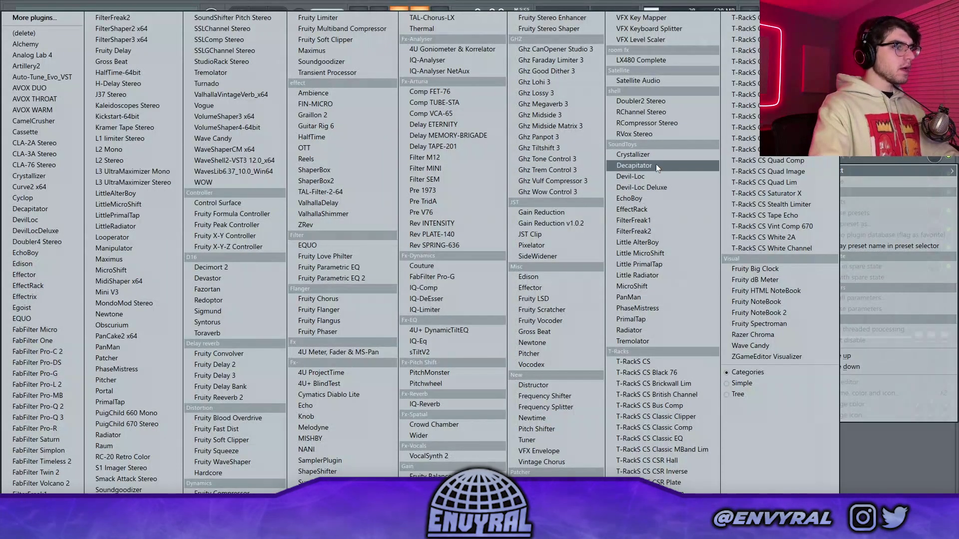
click(662, 341)
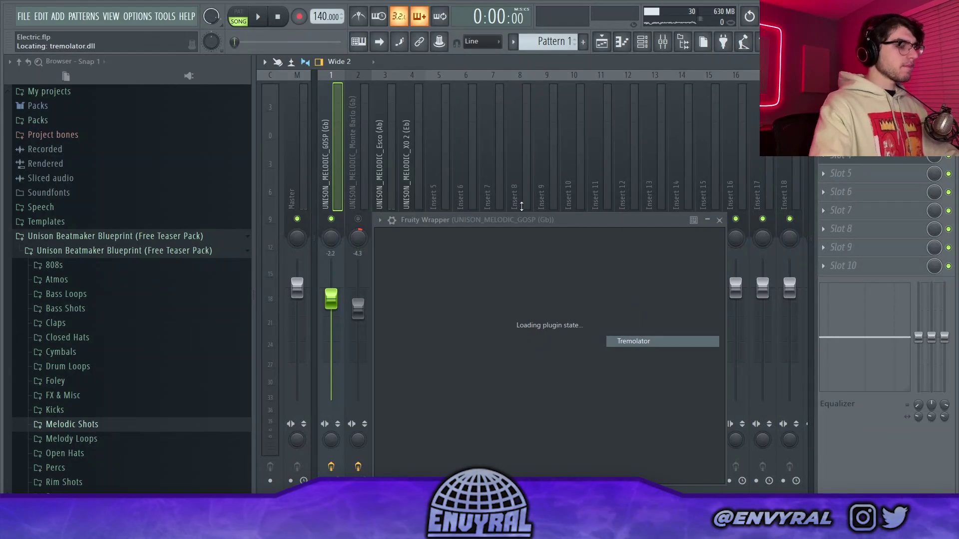
key(space)
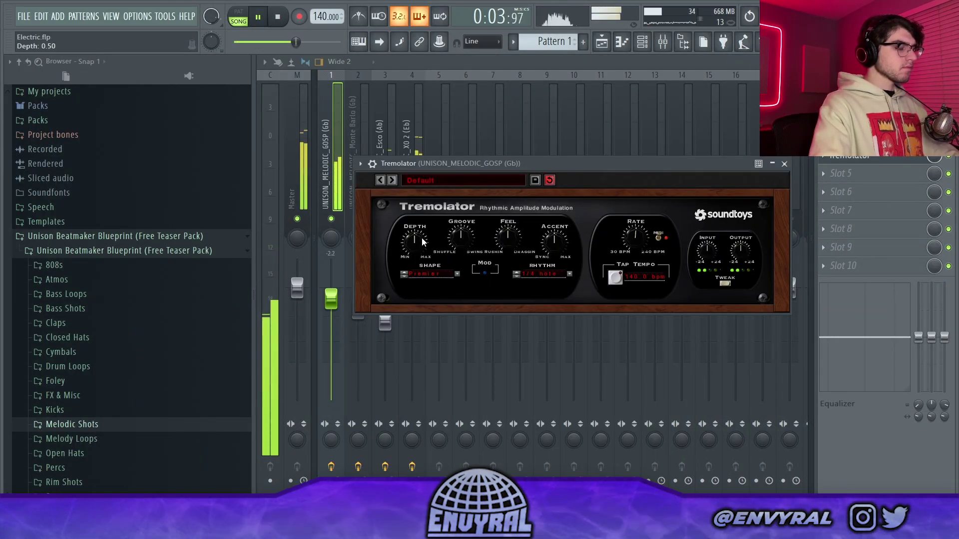
Adjust the depth of the GOSP track's Tremolator, and normalize the Street Code (F) sample while adjusting its fade-out.
drag(422, 238, 403, 233)
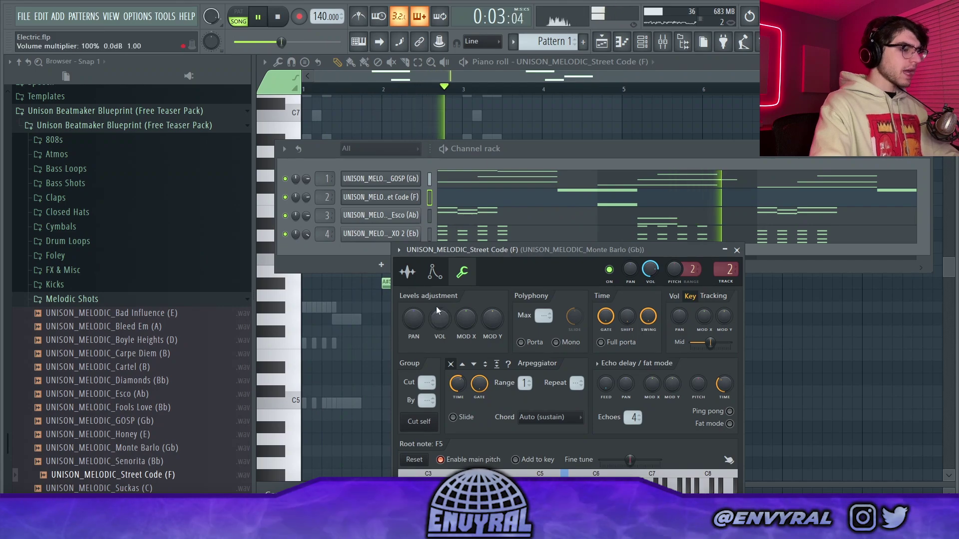
click(408, 271)
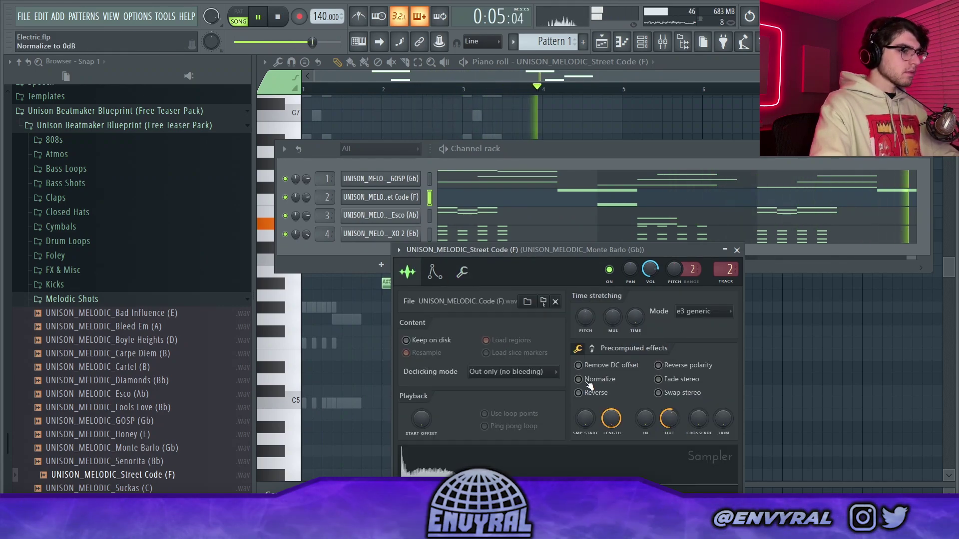
drag(669, 419, 669, 421)
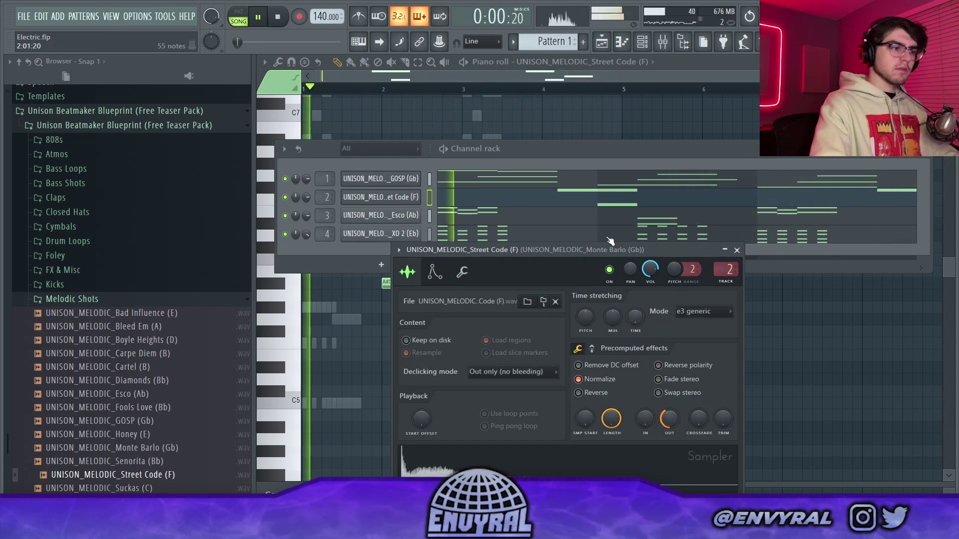
Stop playback and add the UNISON_BASS_BO$$ (D) one-shot from the Bass Shots folder as a new channel.
click(552, 151)
click(605, 43)
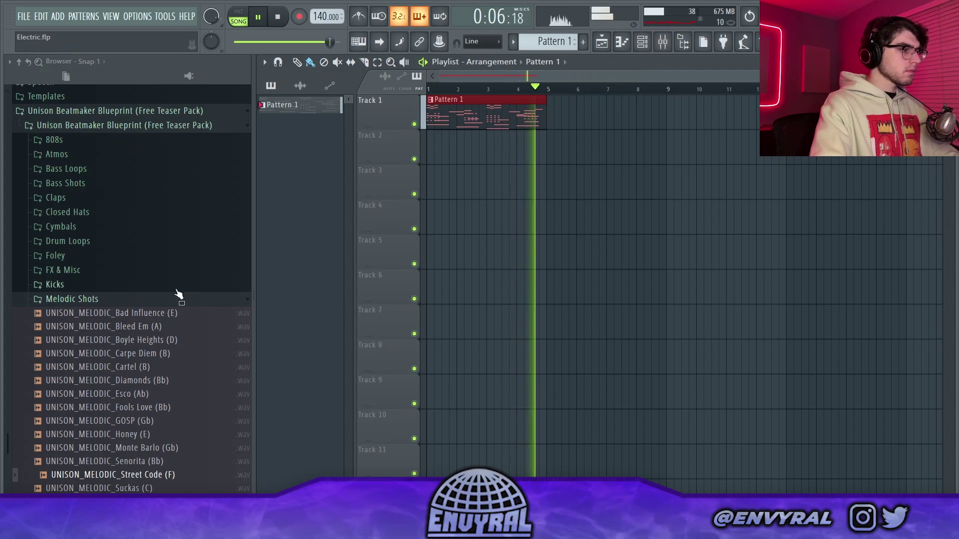
click(120, 298)
key(space)
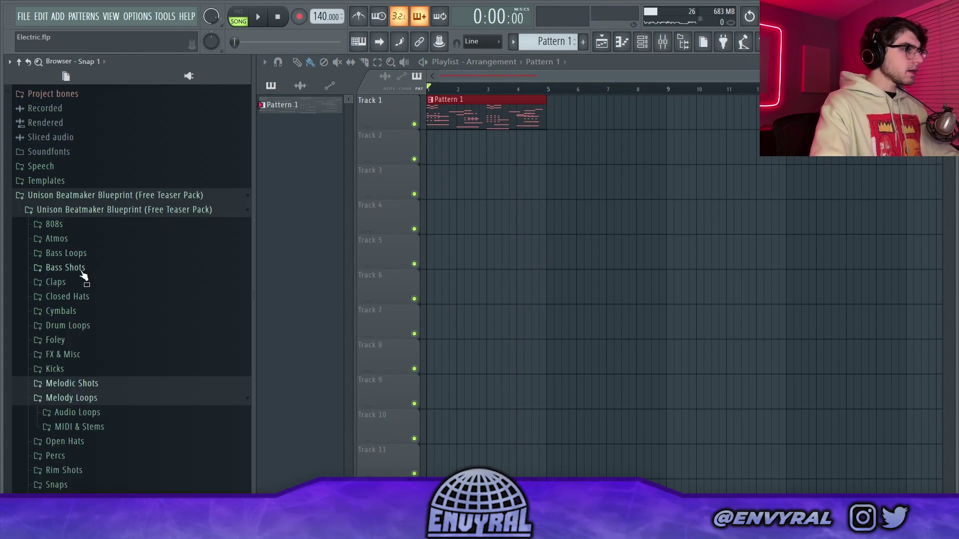
click(66, 268)
click(642, 42)
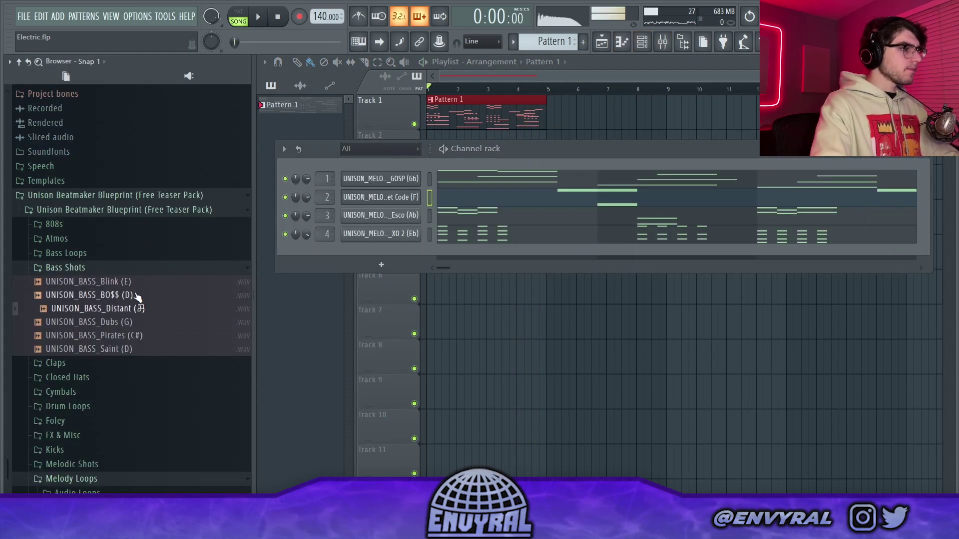
drag(139, 295, 133, 300)
drag(471, 267, 417, 256)
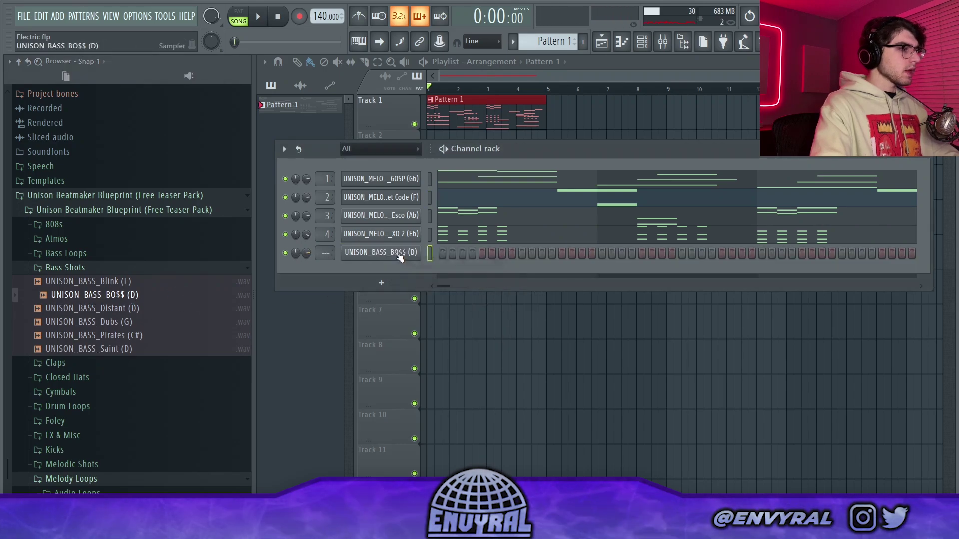
Write a four-bar line for the BO$$ bass using F3, C#3, C#4, A#2, A#3, D#3 and D#4 notes.
key(F7)
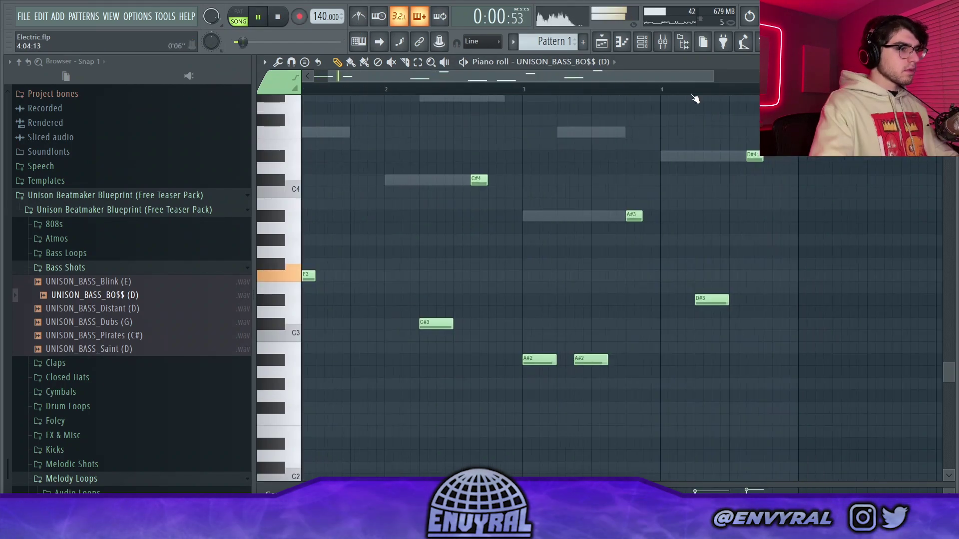
scroll(696, 99, down, 3)
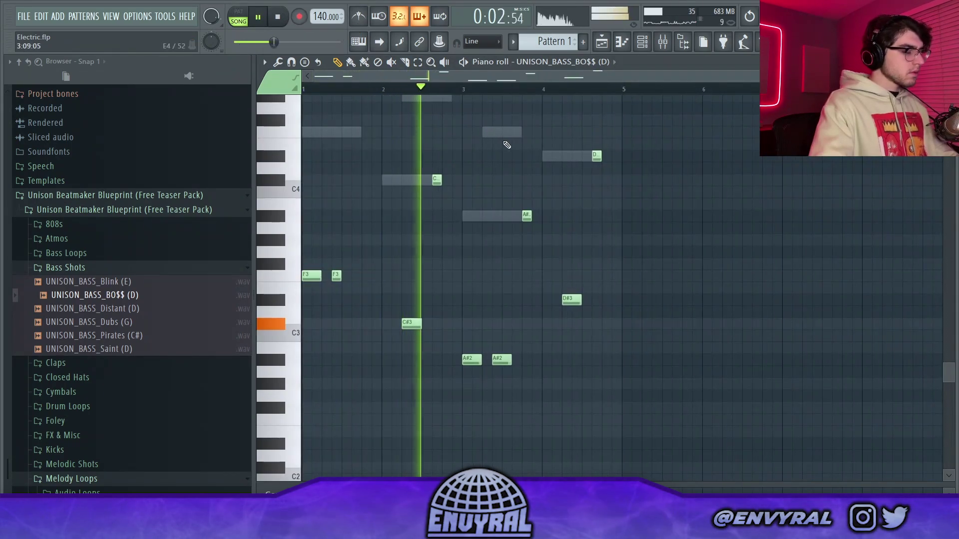
Route the BO$$ bass channel to mixer track 5 and set the track's volume to -1.8 dB.
key(F9)
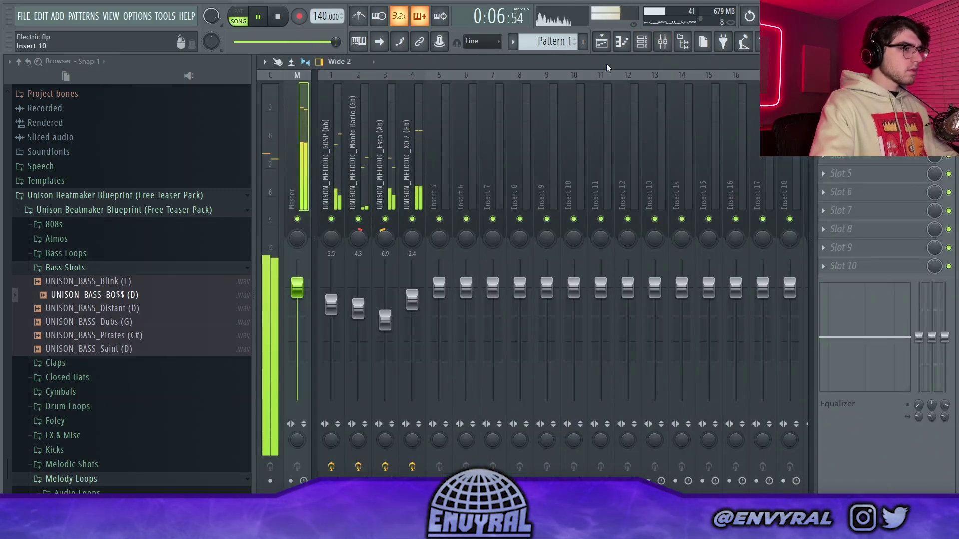
key(F6)
click(439, 101)
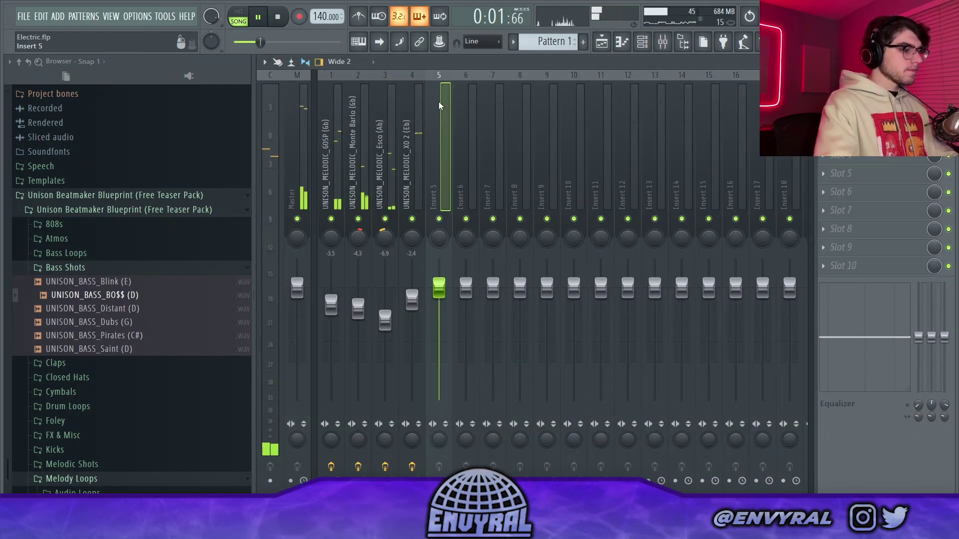
key(ctrl+l)
drag(438, 288, 439, 297)
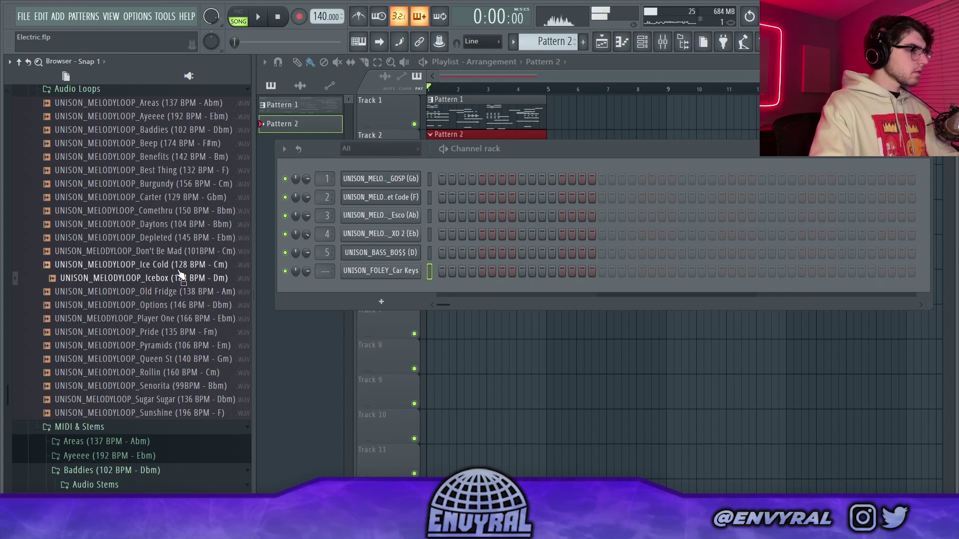
Find the audio stems of the Icebox (184 BPM - Dm) melody loop and place its Vocal stem on playlist Track 4.
scroll(177, 283, down, 6)
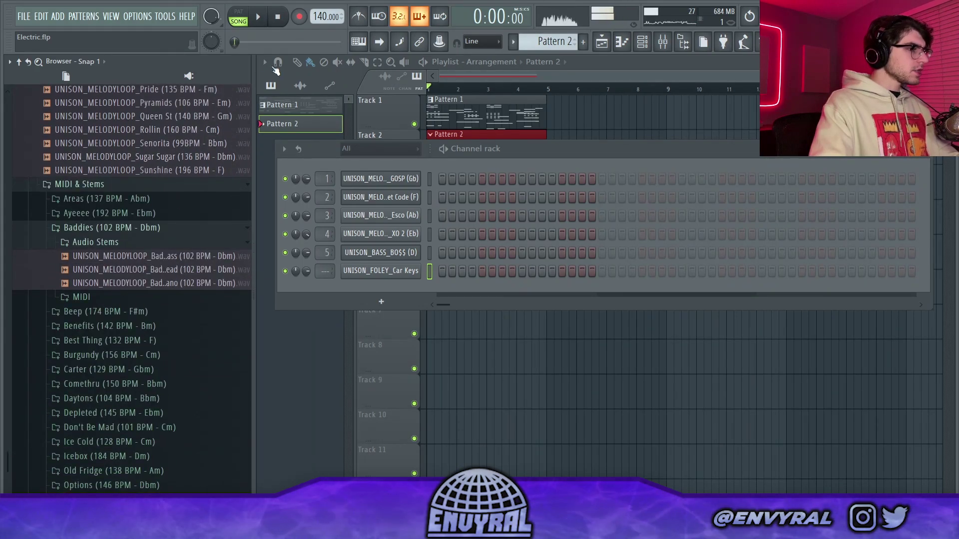
click(106, 455)
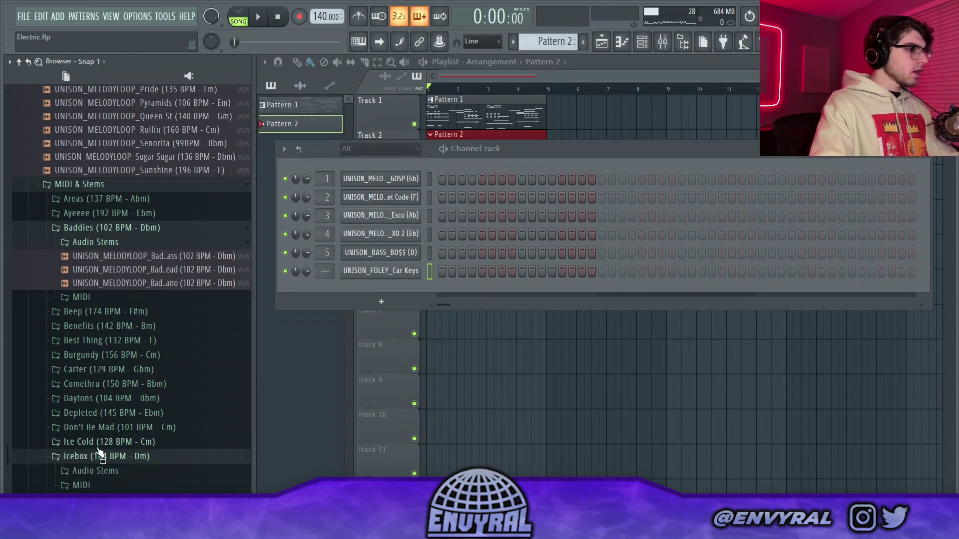
scroll(100, 394, down, 4)
click(126, 314)
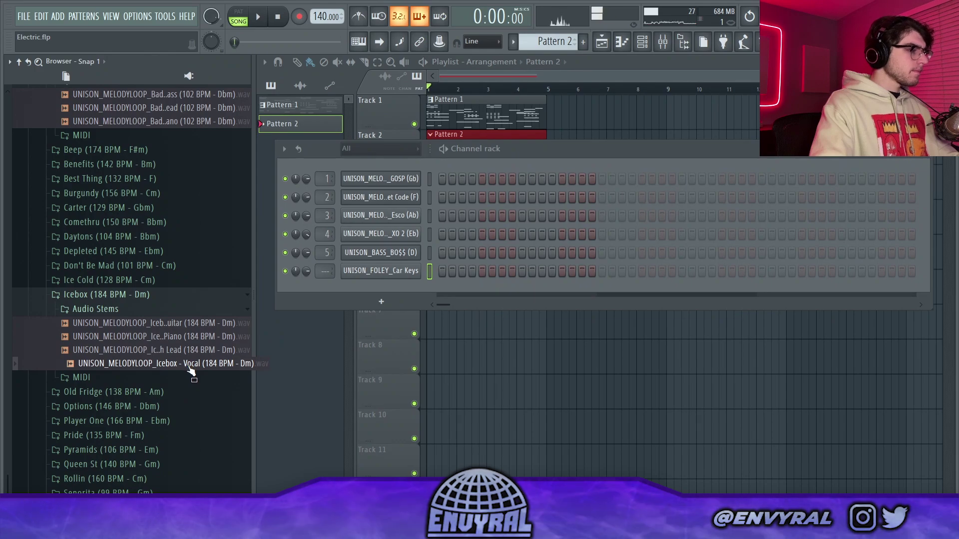
drag(191, 372, 474, 227)
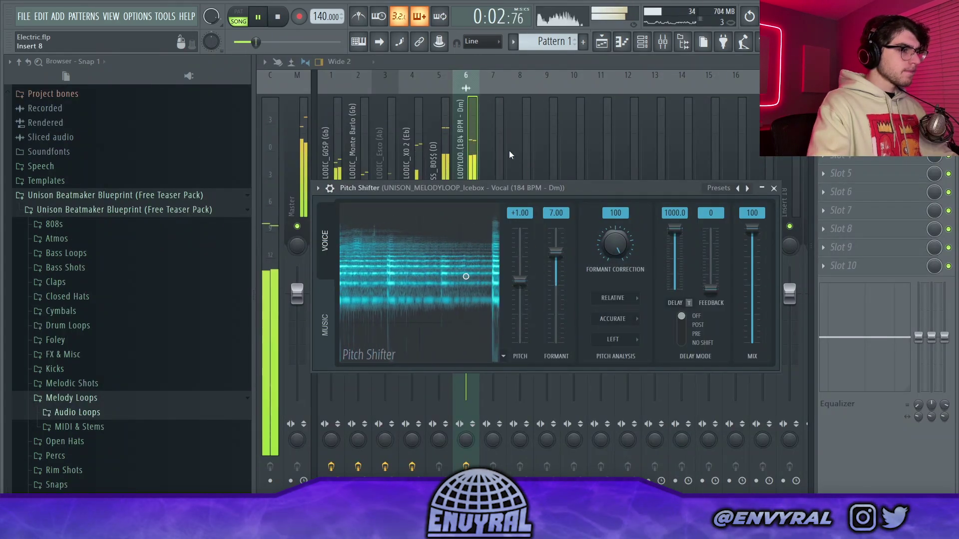
Slice the Icebox vocal clip on Track 4 to a length of 1:12:00 from bar 1 and delete the remainder.
click(475, 127)
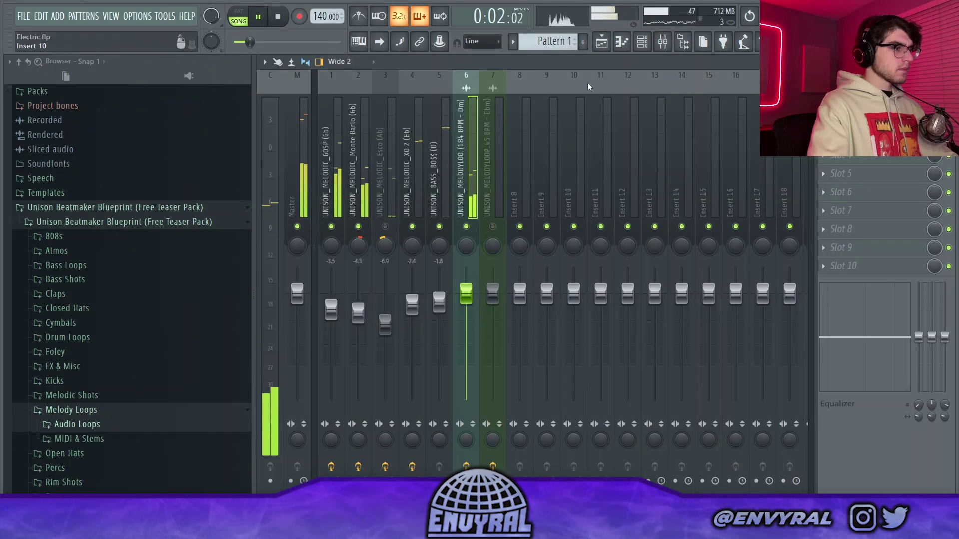
click(601, 44)
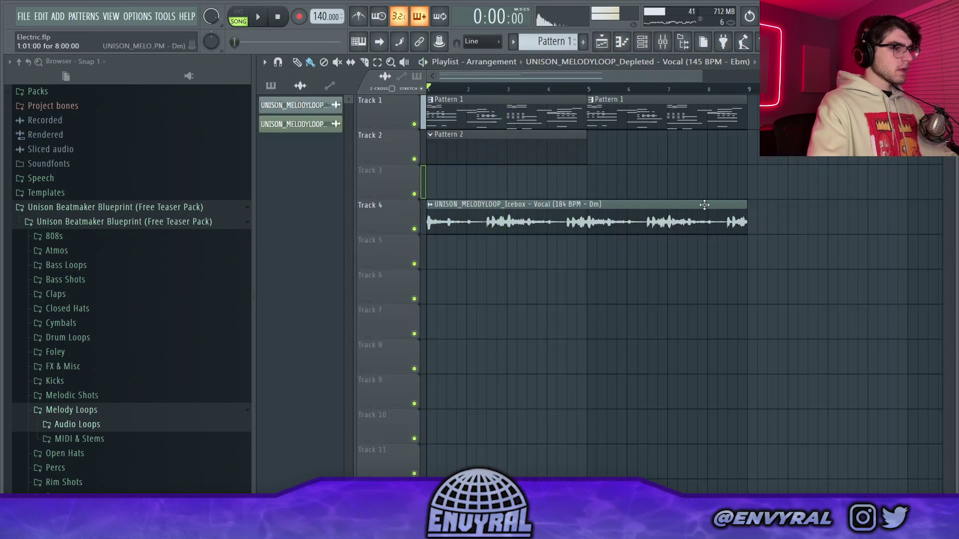
click(500, 216)
key(space)
click(309, 62)
right_click(560, 220)
key(space)
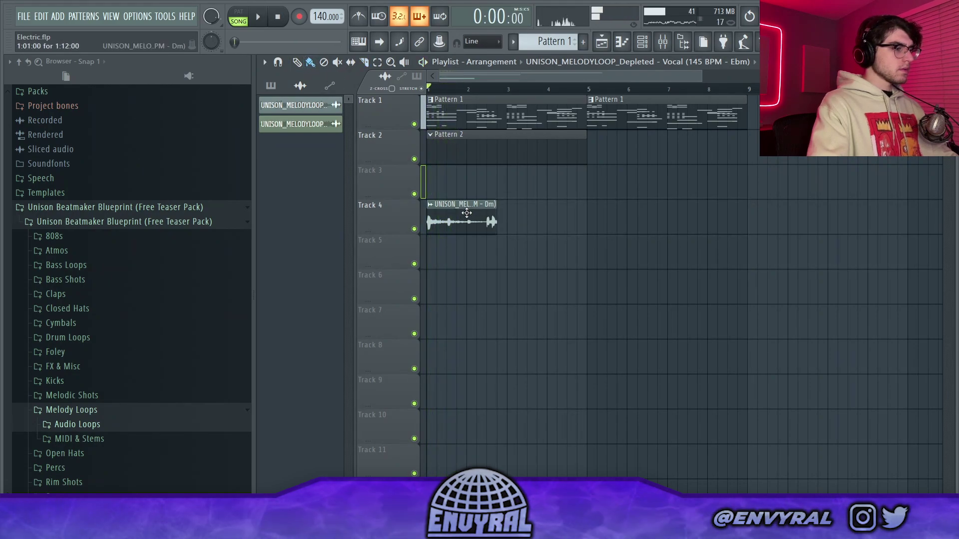
Copy the trimmed Icebox vocal clip to bar 3 of Track 4 and shorten the copy to one bar.
drag(466, 213, 542, 234)
key(space)
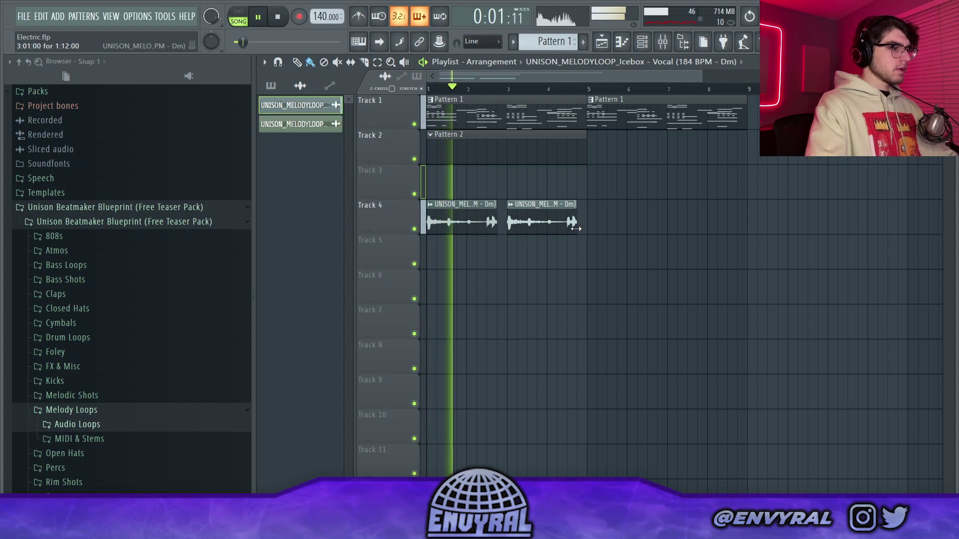
drag(574, 224, 547, 224)
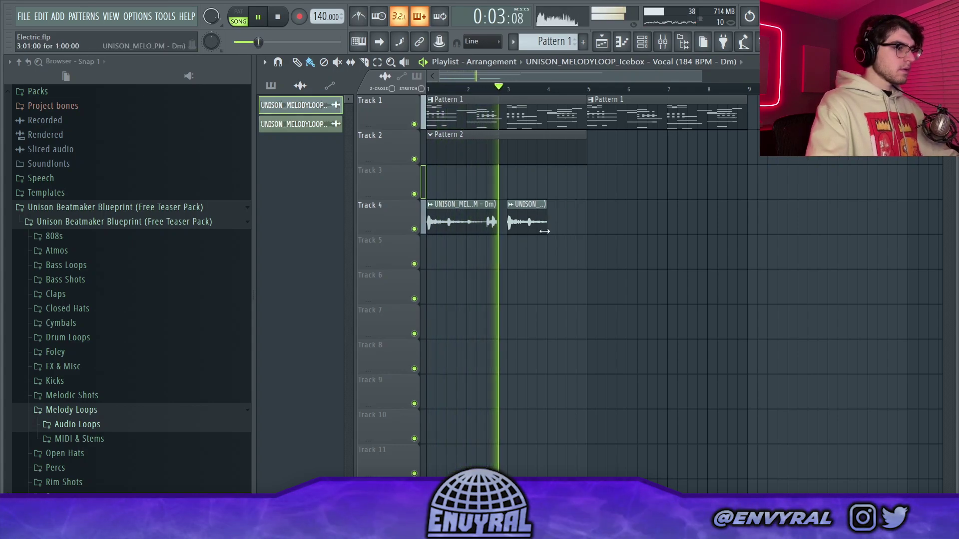
Duplicate both Icebox vocal clips on Track 4 so the copies start at bars 5 and 7.
double_click(527, 217)
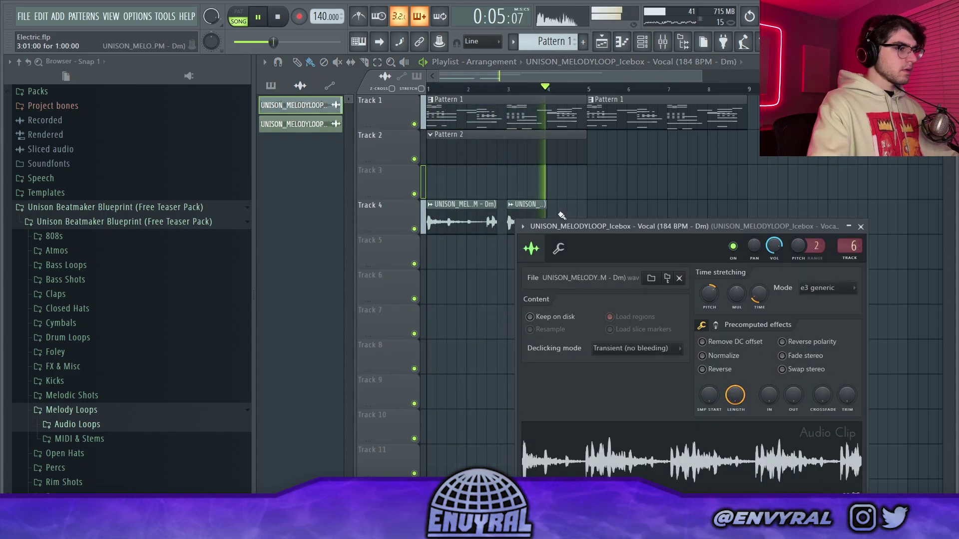
key(Escape)
key(ctrl+a)
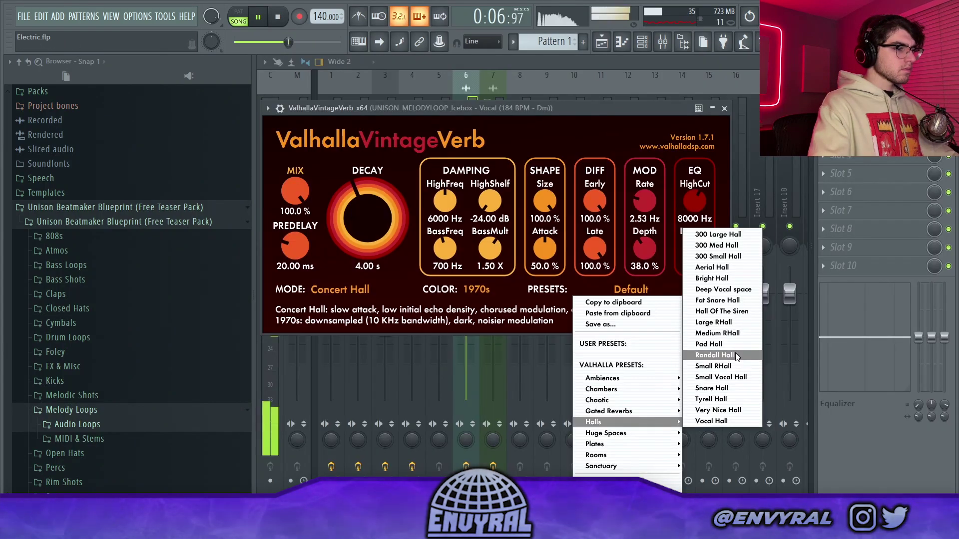
Load ValhallaVintageVerb's Randall Hall preset on the Icebox vocal with 20.8% mix and 1.33 s decay, and lower the track to about -10 dB.
click(715, 355)
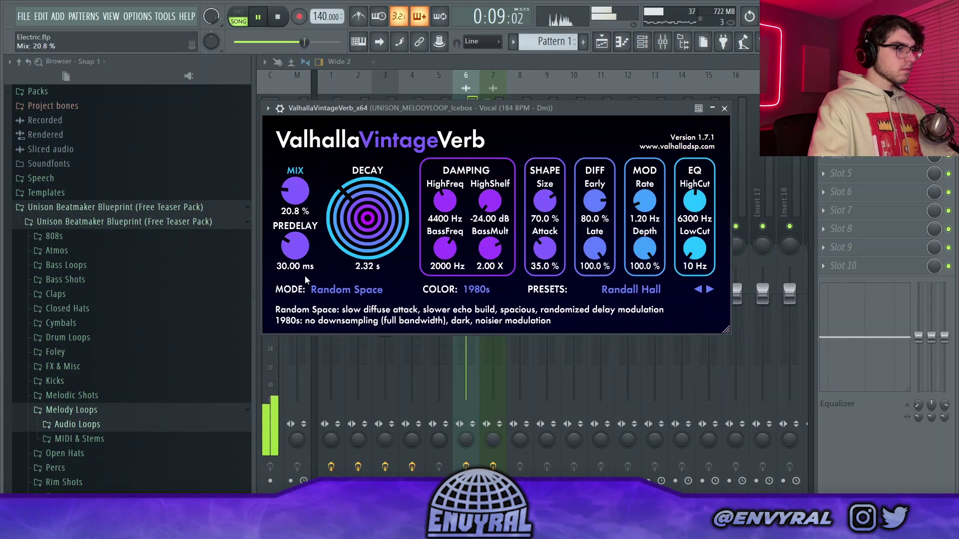
drag(338, 193, 335, 203)
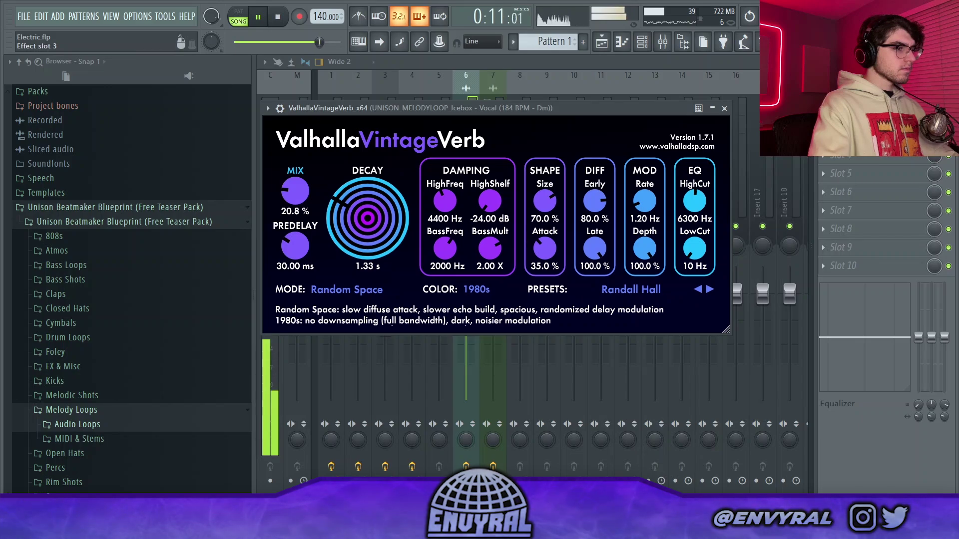
key(Escape)
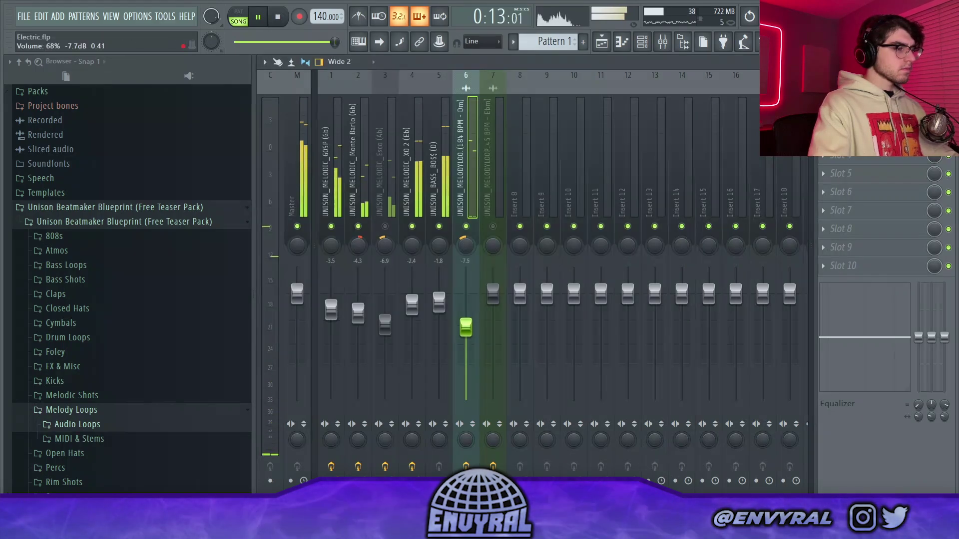
drag(465, 336, 466, 340)
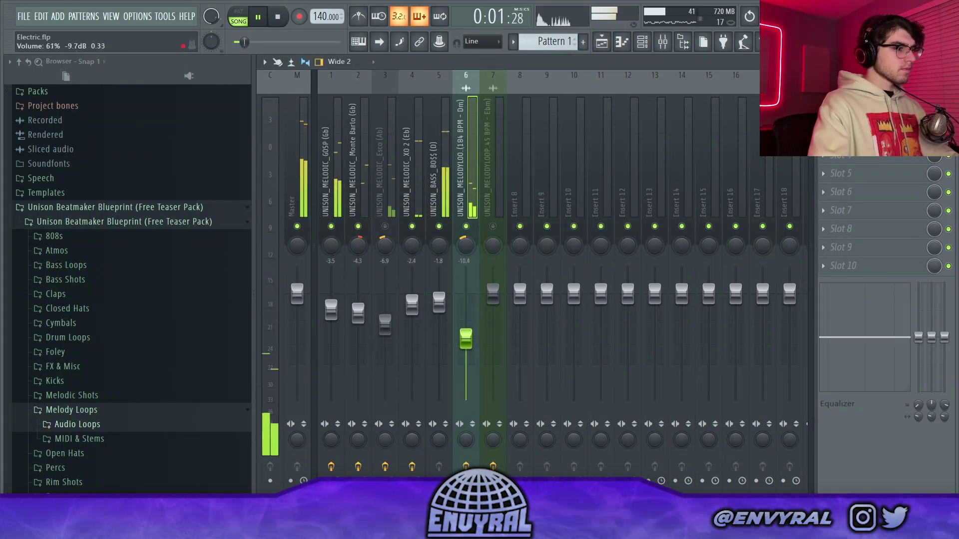
Remove the misplaced vocal clip from Track 2, place a second Pattern 2 clip there at bar 5, and stop playback.
click(602, 41)
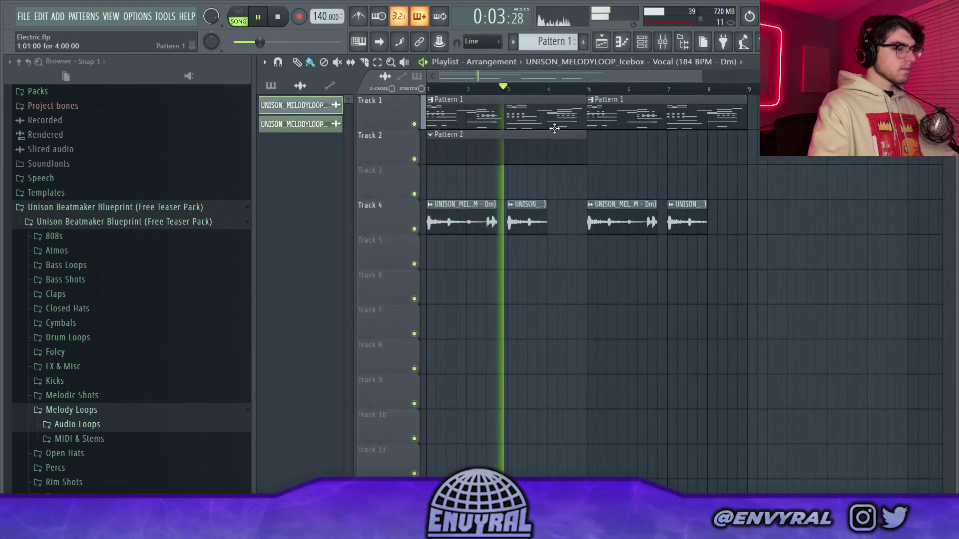
scroll(530, 94, down, 3)
click(563, 156)
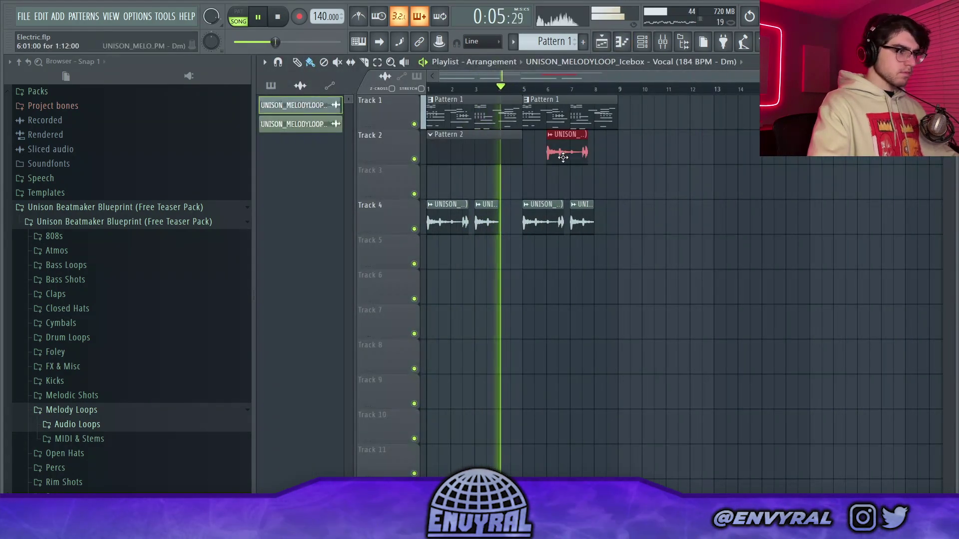
right_click(563, 157)
click(493, 154)
click(544, 153)
key(space)
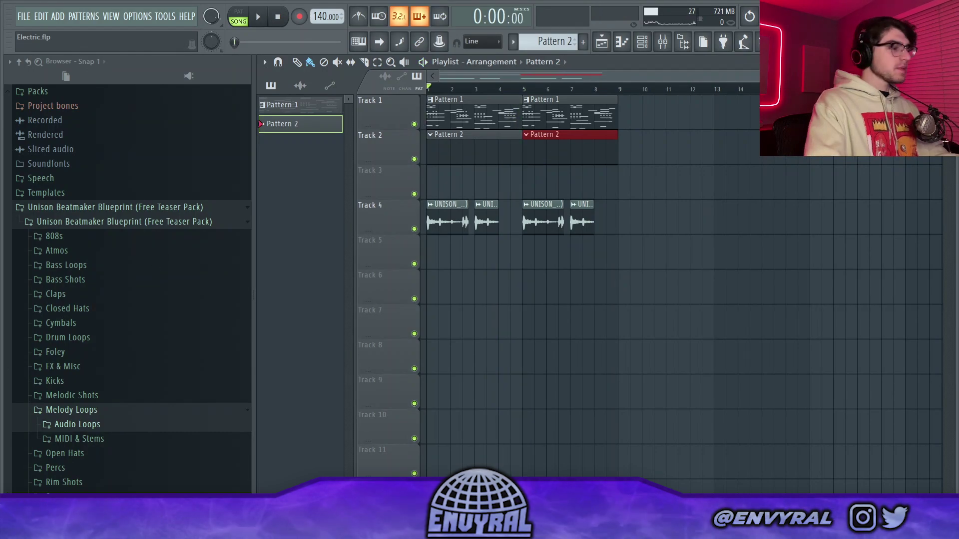
Add the UNISON_CLSDHAT_Common closed hat, program C5 hits on every eighth note in Pattern 2, and play it.
click(641, 44)
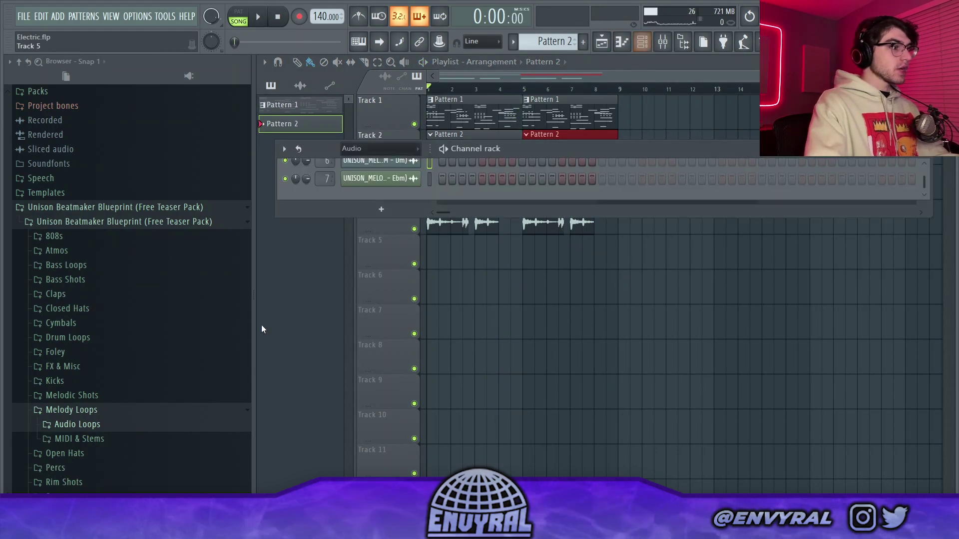
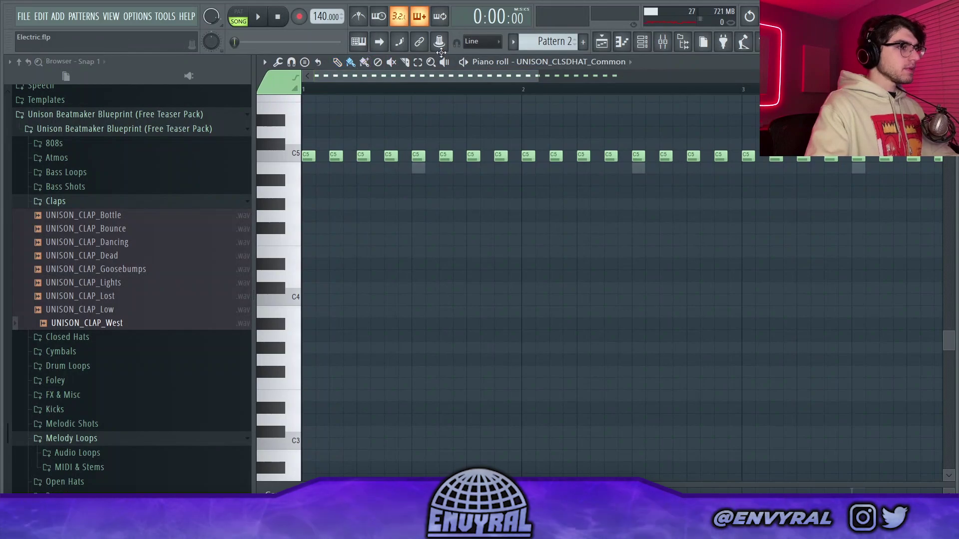
key(space)
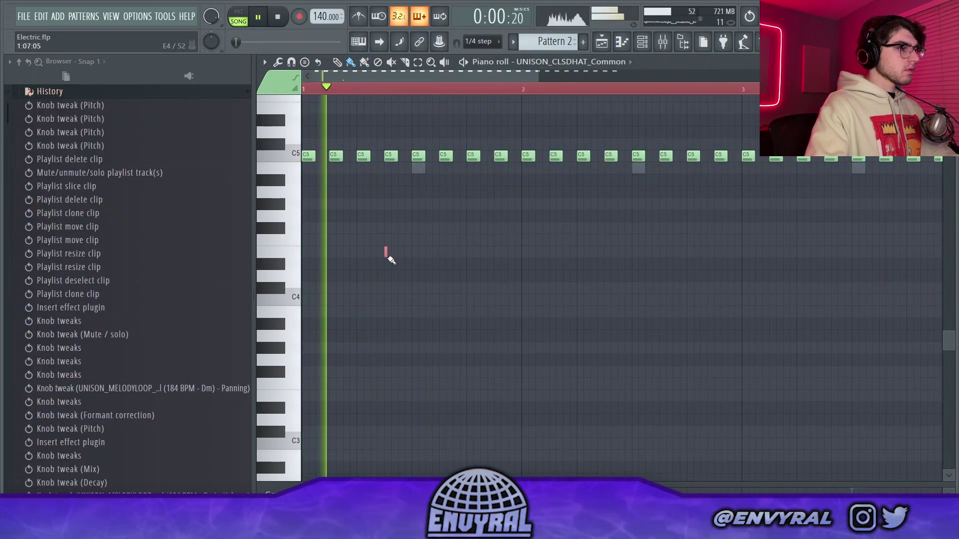
Draw a roll of five quarter-step closed hat notes on E4 in bar 1 and raise it to F4.
click(392, 252)
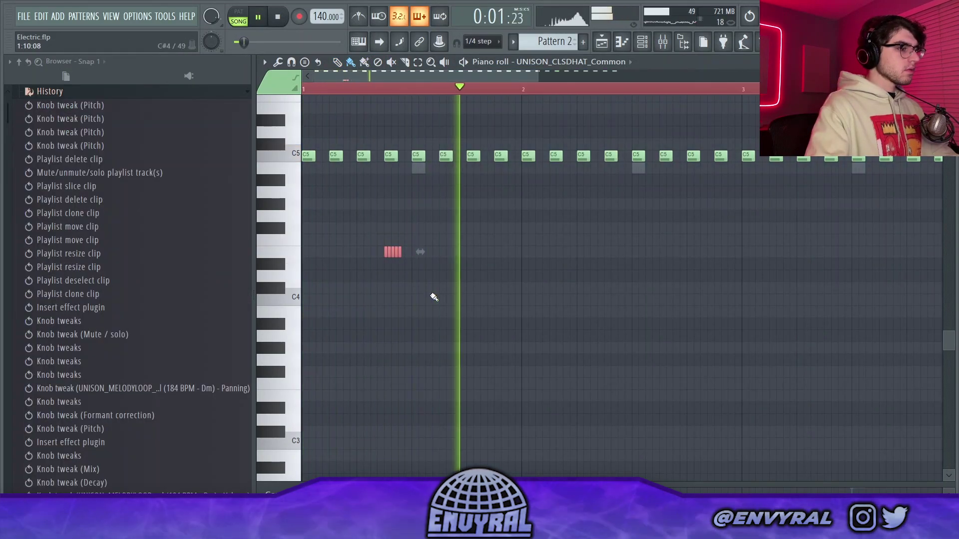
key(Up)
key(Up)
key(Up)
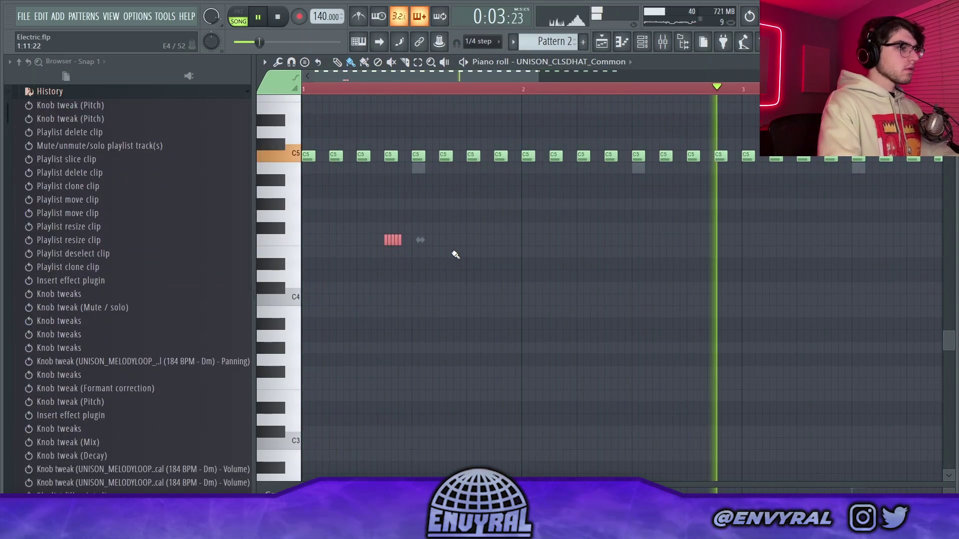
Raise the five-note closed hat roll in bar 1 to G4, play it, and deselect the notes.
key(space)
key(space)
key(ctrl+d)
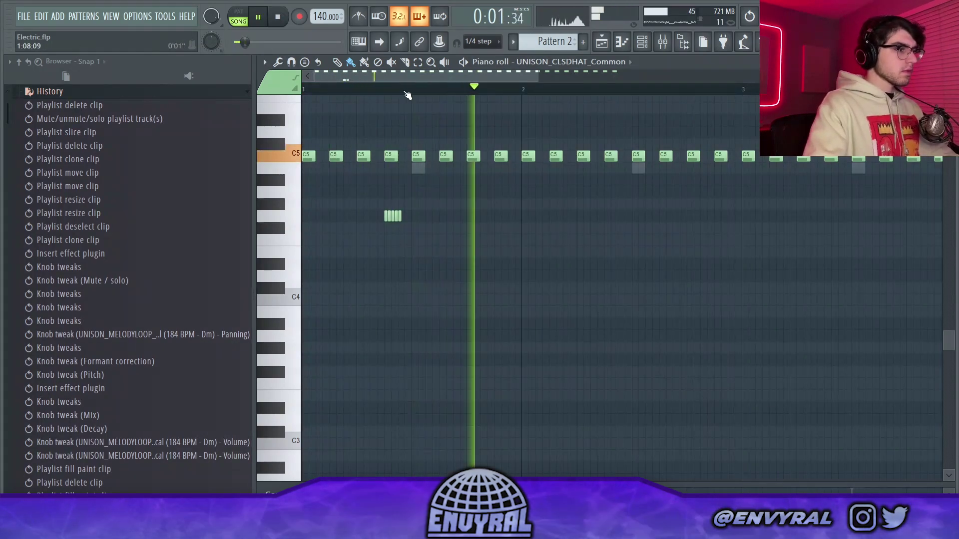
Add a six-note 1/6-step hat roll on A#4 at the end of bar 1, delete the C5 hit overlapping it, and play.
scroll(402, 95, down, 3)
key(space)
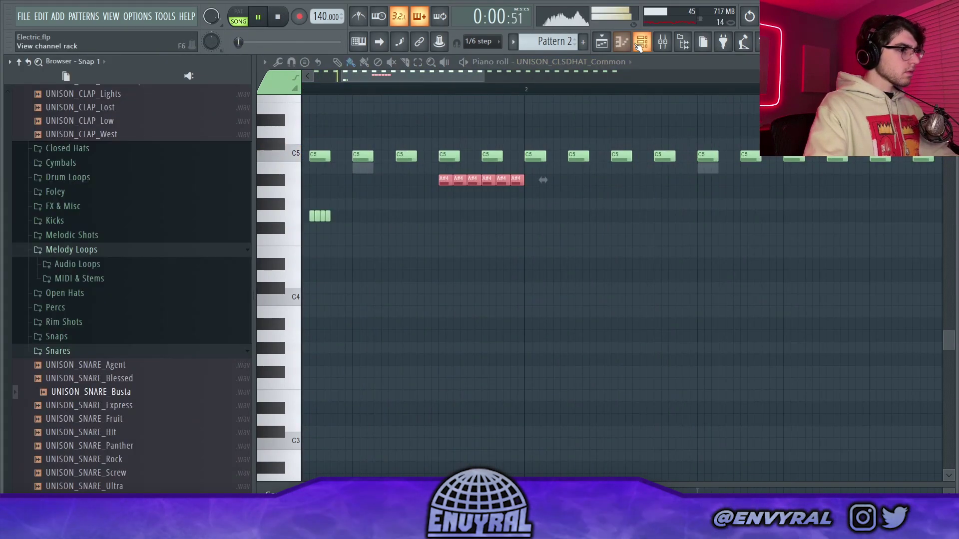
key(space)
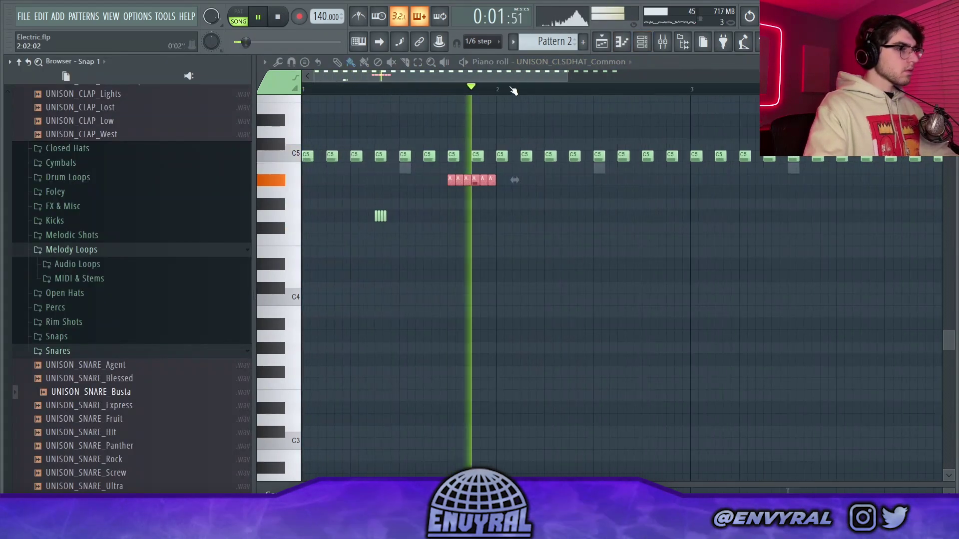
key(space)
key(space)
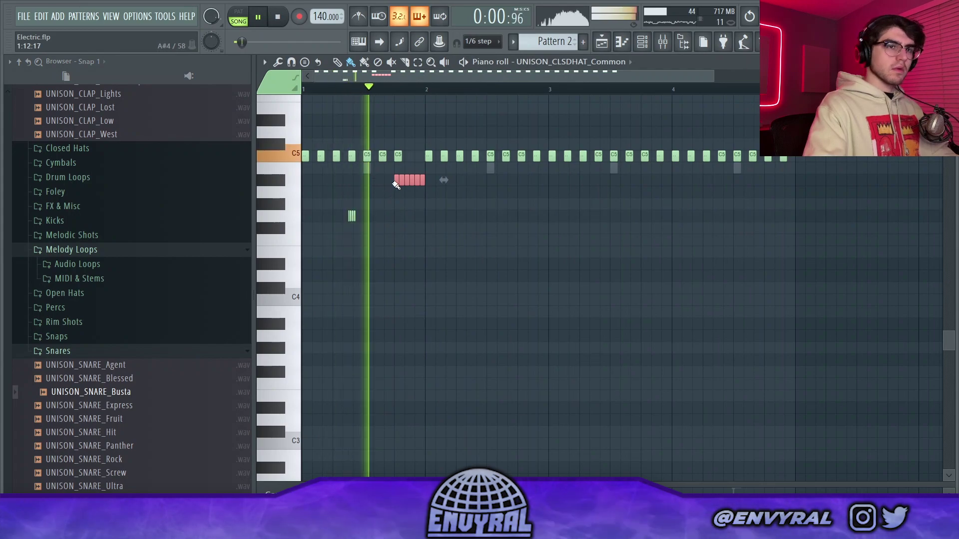
Swap the hat sample to UNISON_CLSDHAT_Maza and place three short A4 rolls early in bar 2, playing the result.
scroll(454, 96, up, 2)
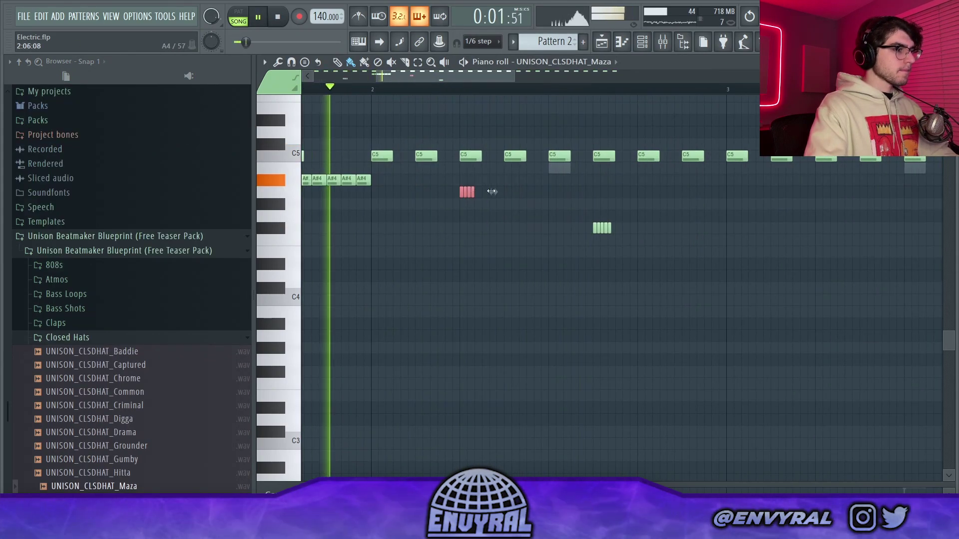
drag(505, 192, 521, 192)
key(space)
key(space)
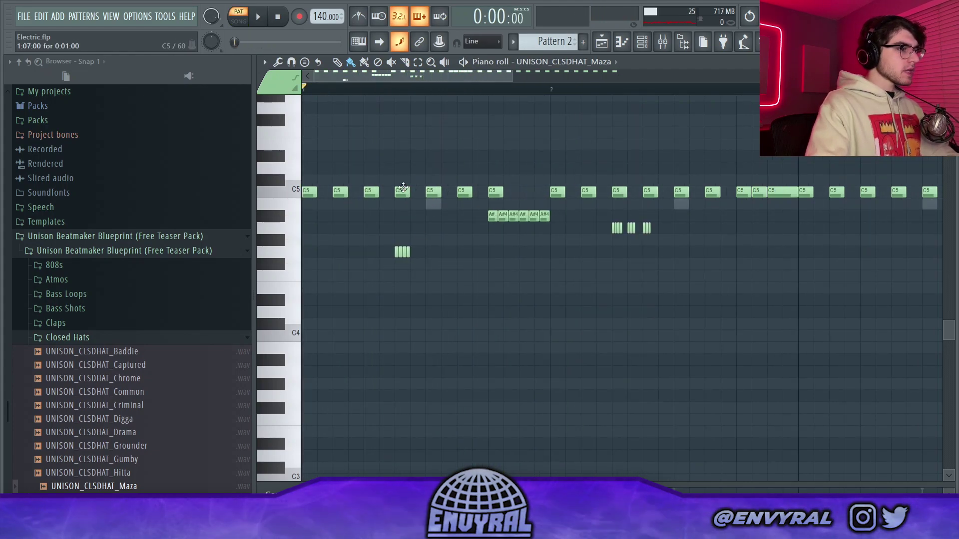
Add hat slide notes in Pattern 2: G3 at 1:07, G#3 near the end of bar 1, and G3 at 2:09.
double_click(400, 396)
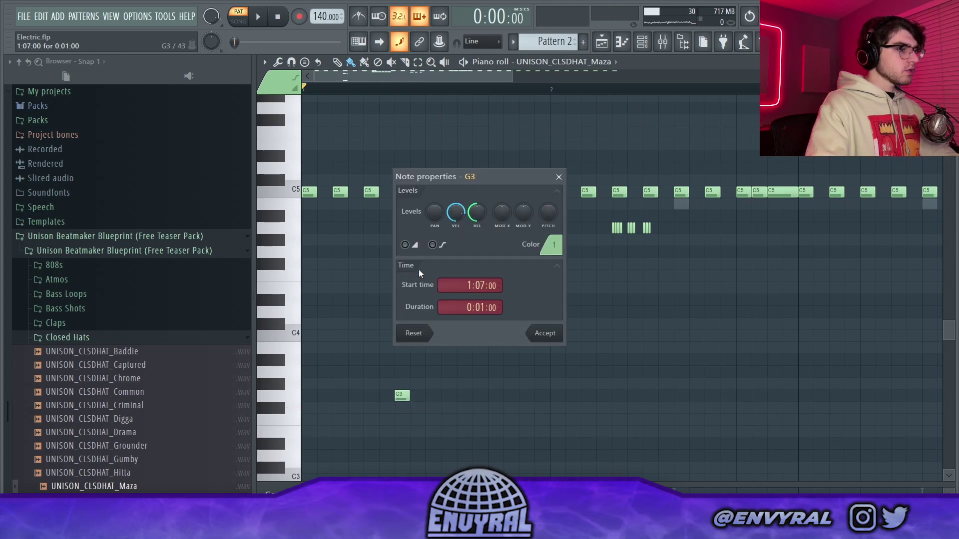
click(544, 333)
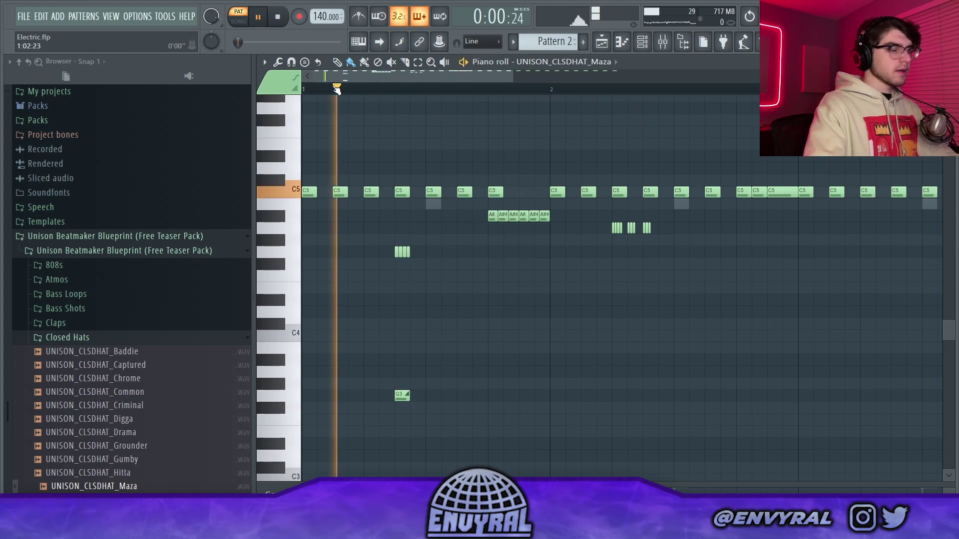
key(l)
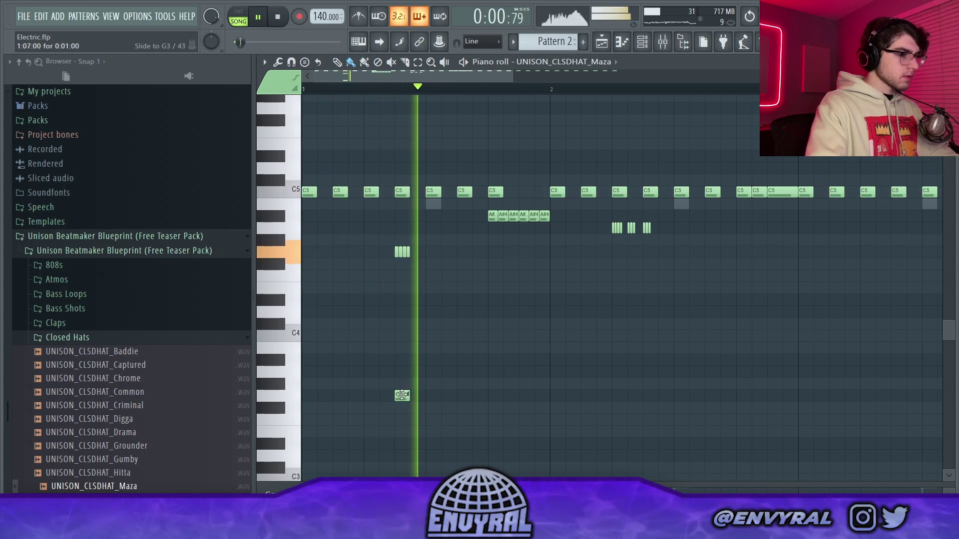
click(524, 383)
click(602, 383)
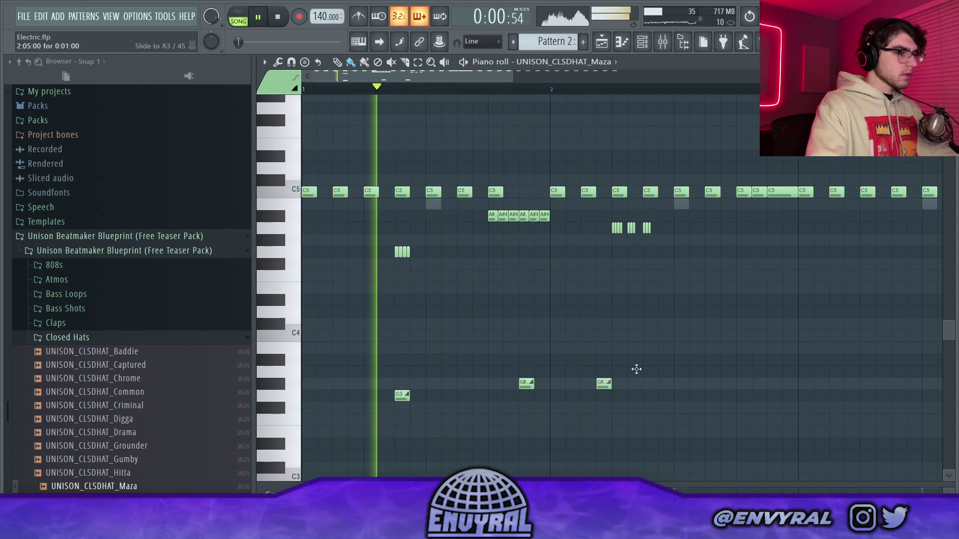
drag(603, 383, 680, 395)
Duplicate the two-bar hat part into bars 3 and 4, and add G3 slide notes near the ends of bars 2 and 4.
key(space)
key(space)
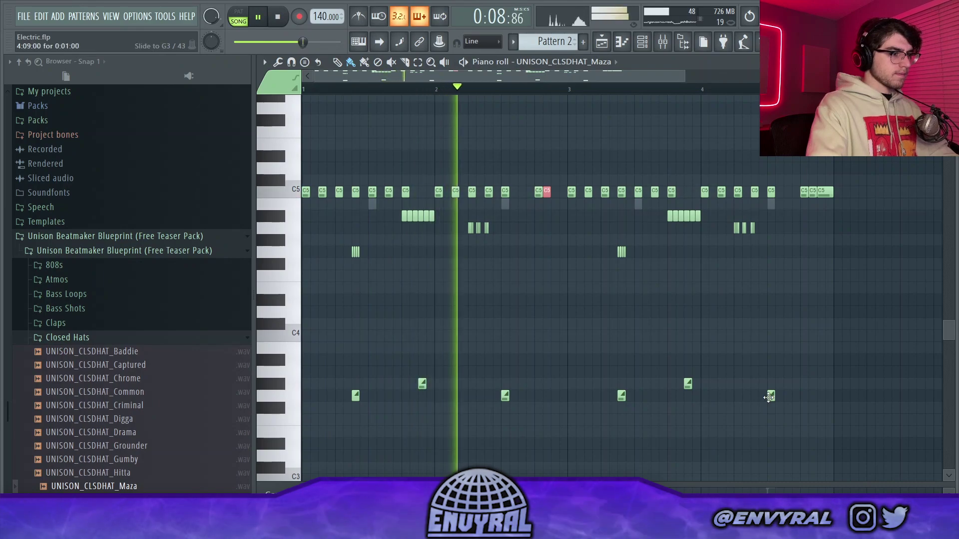
click(812, 396)
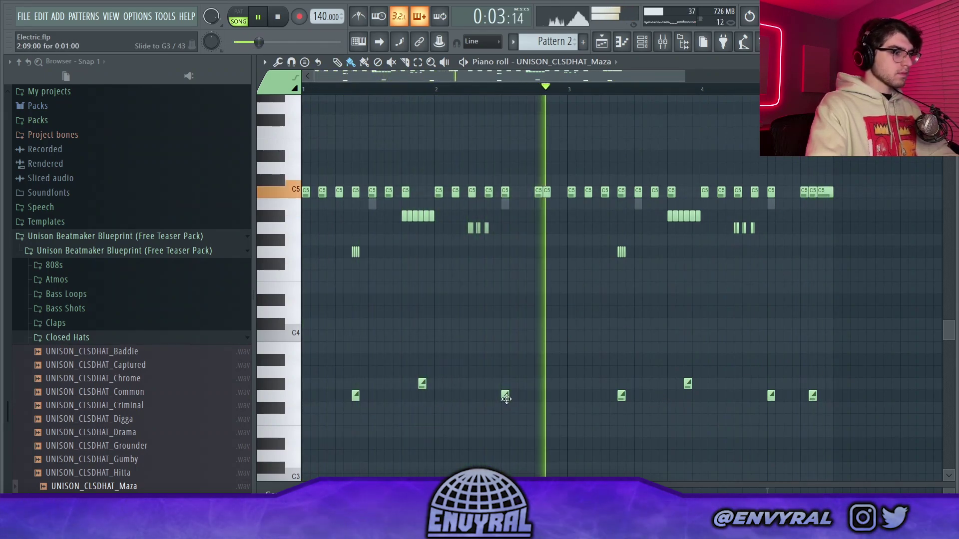
click(547, 398)
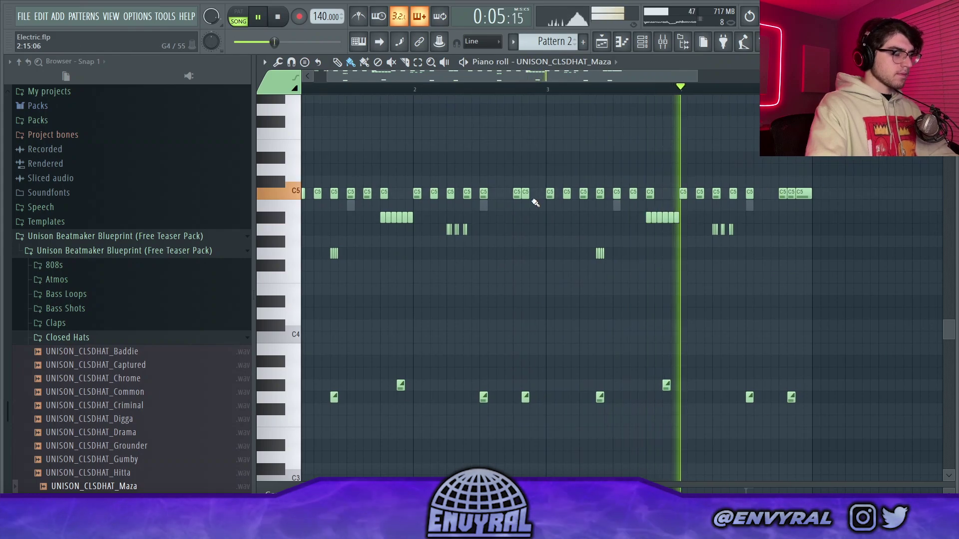
click(528, 90)
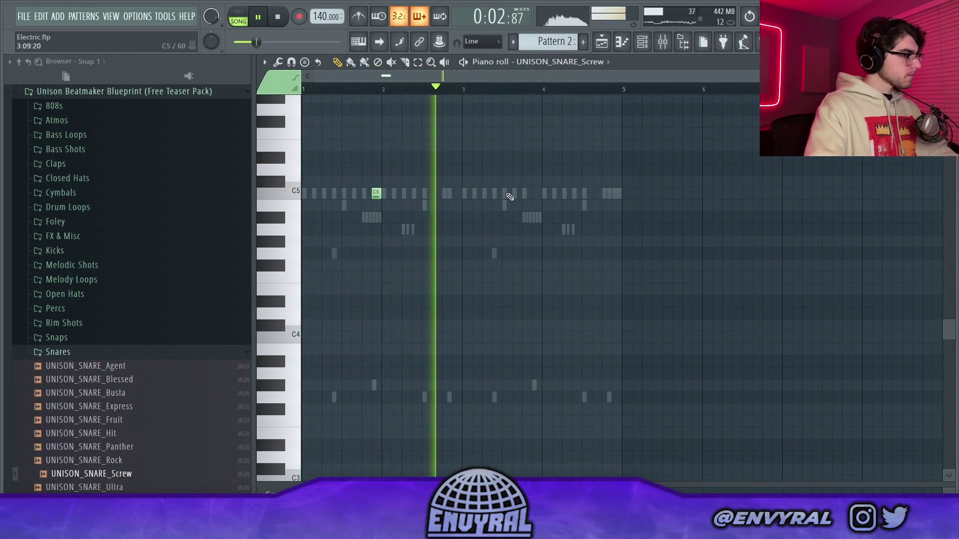
Place UNISON_SNARE_Screw hits on C5 near the ends of bars 1 and 3 in Pattern 2.
click(535, 194)
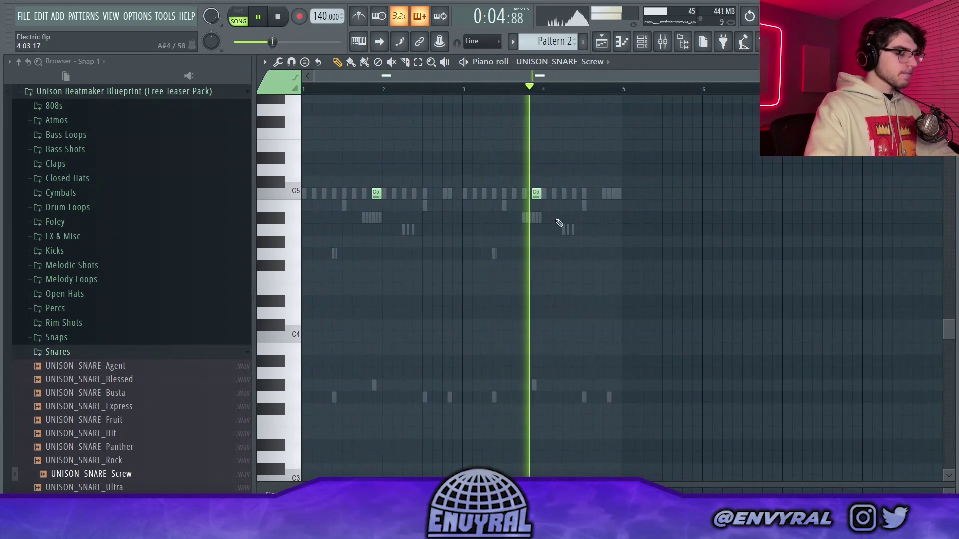
key(F6)
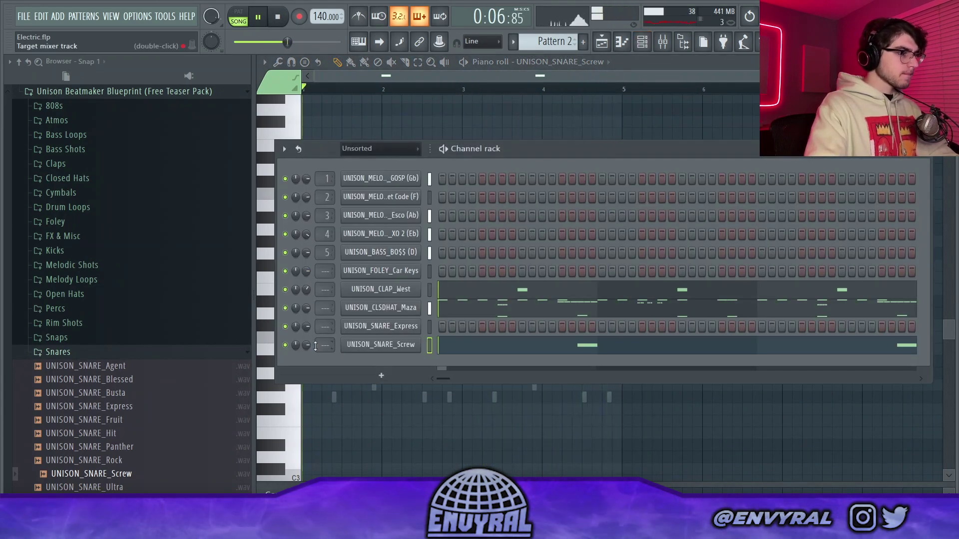
click(363, 345)
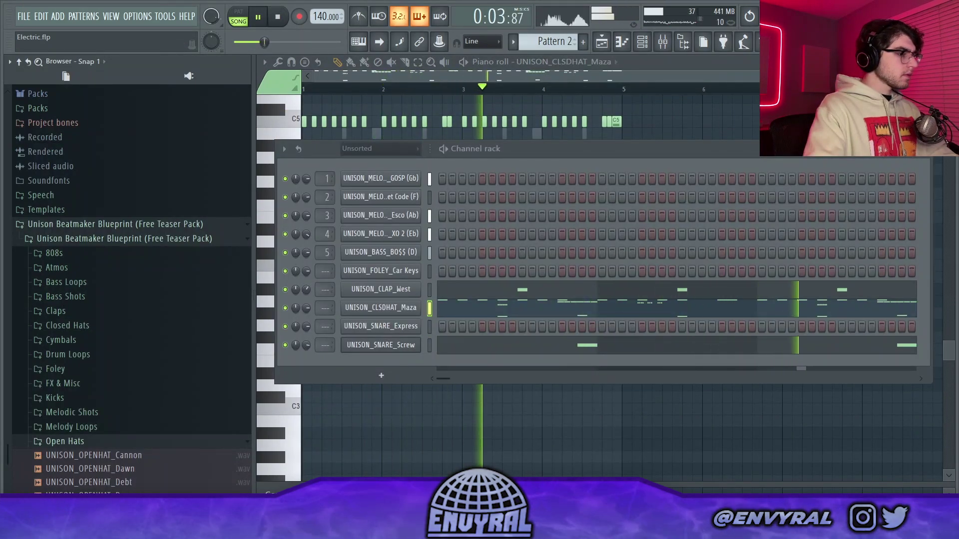
Add the UNISON_OPENHAT_Unique open hat, place C5 hits on step 5 of bars 1 and 3, and play the pattern.
drag(394, 360, 398, 366)
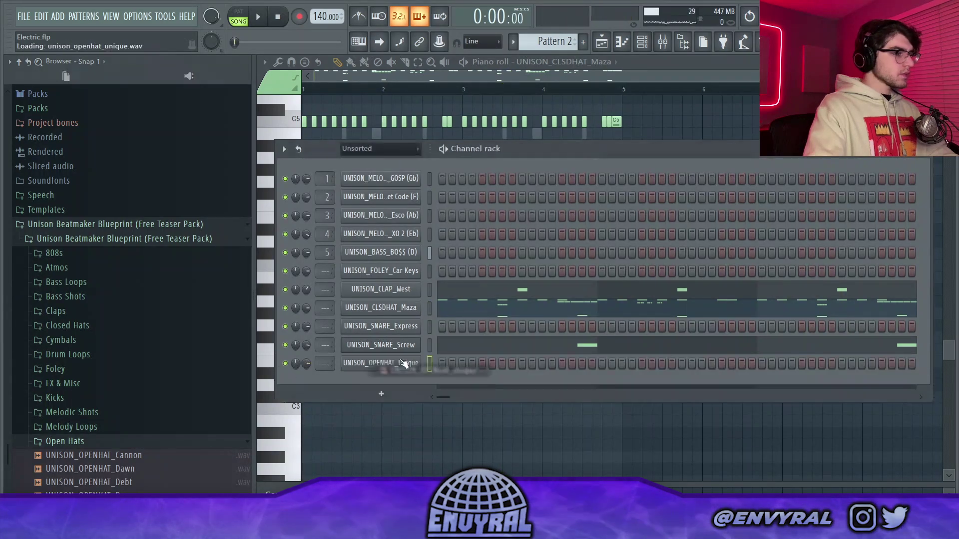
click(699, 151)
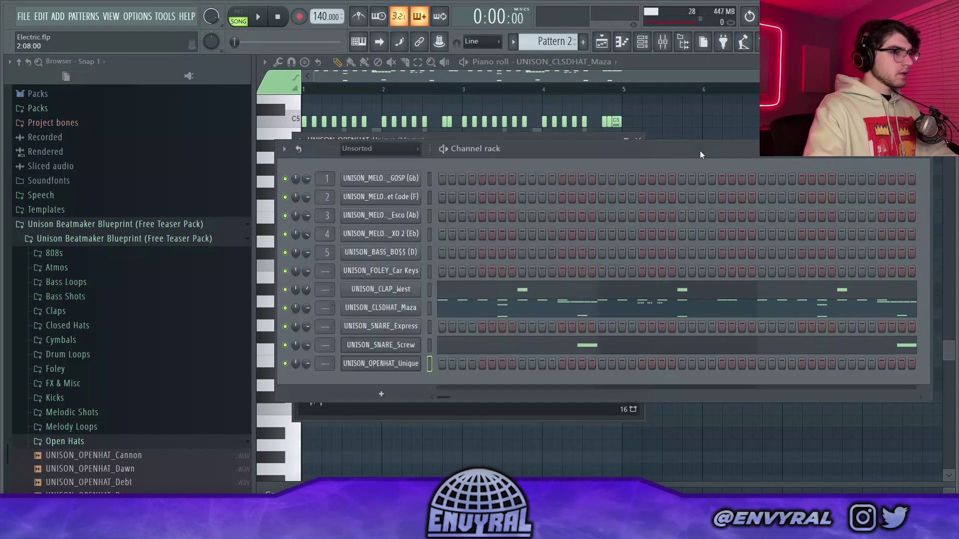
key(space)
click(482, 365)
right_click(388, 364)
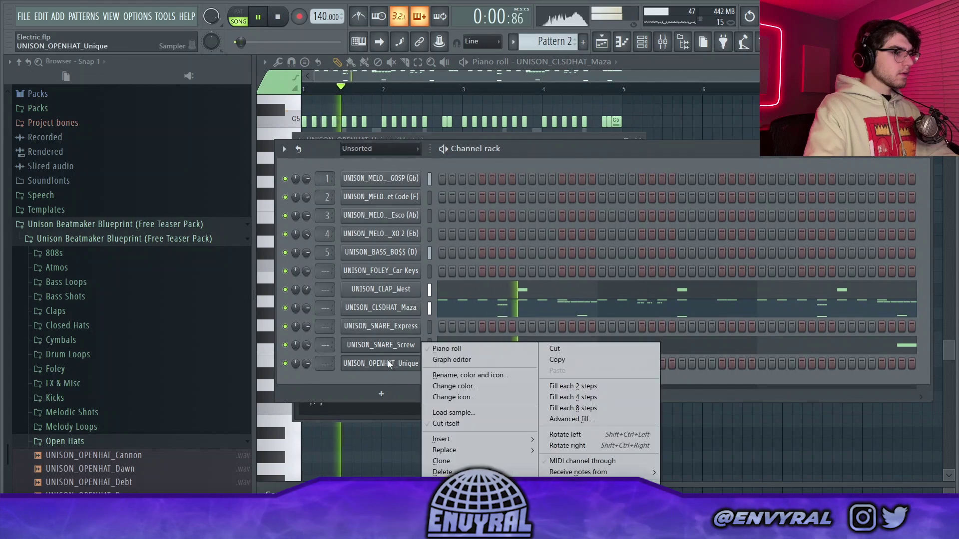
click(461, 348)
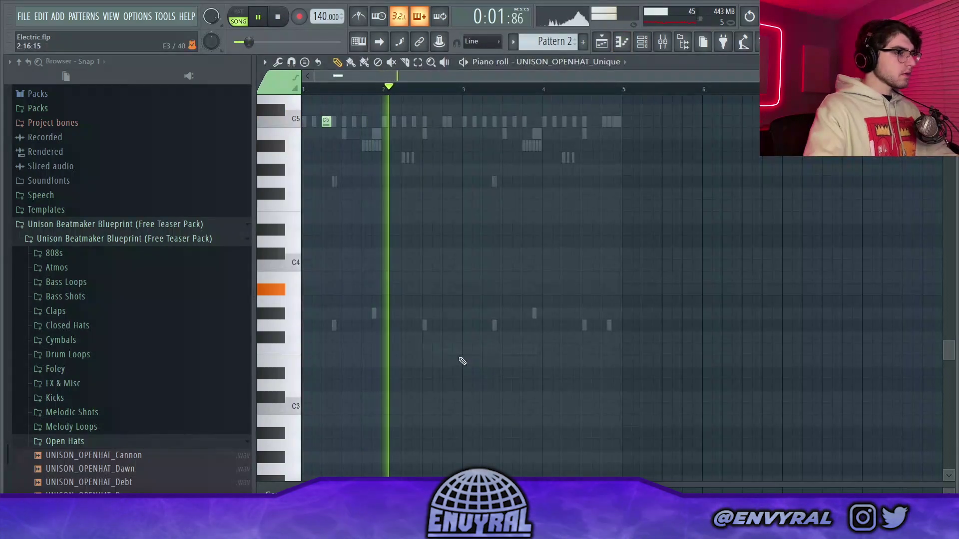
click(486, 121)
key(space)
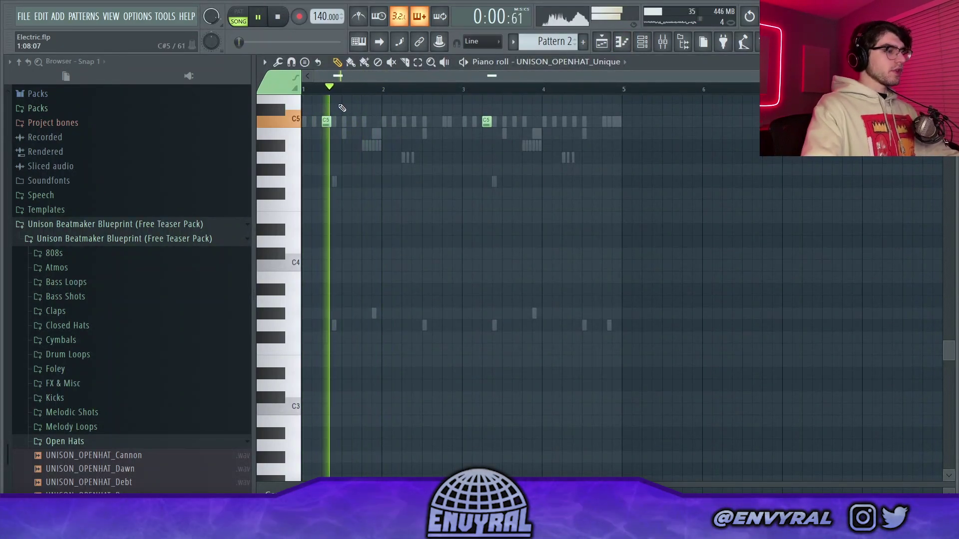
scroll(557, 208, up, 3)
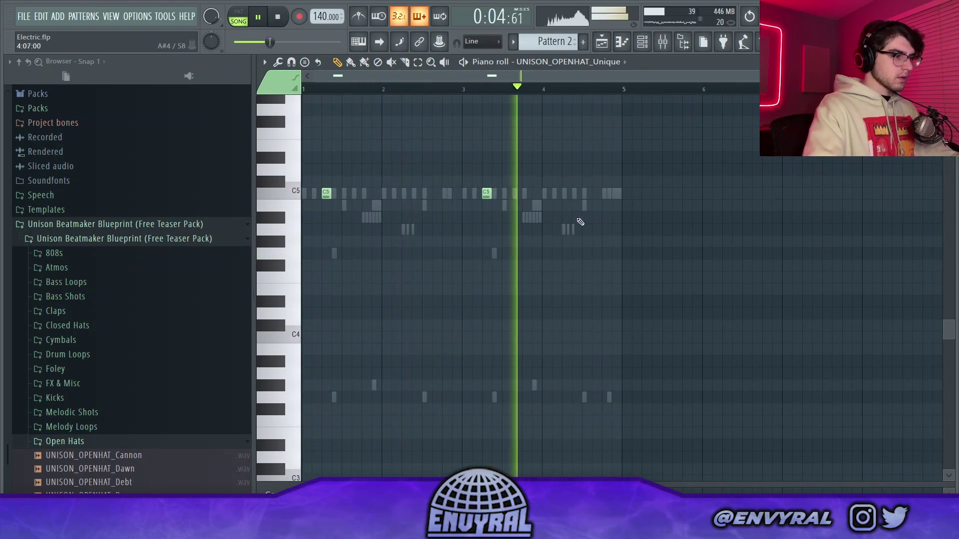
Program UNISON_FOLEY_Car Keys hits in bars 1 and 3, and add the UNISON_808_Drones (C) sample as a new channel.
click(662, 42)
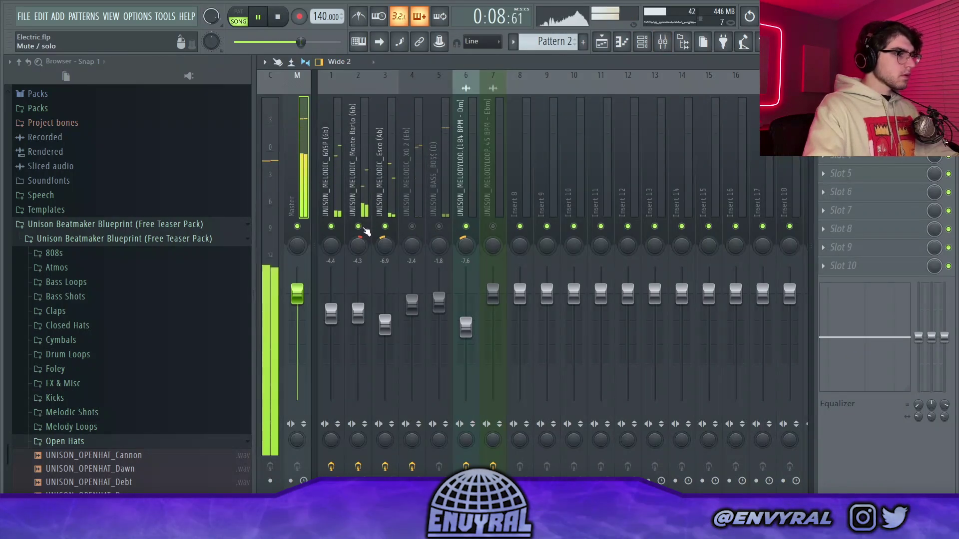
click(641, 44)
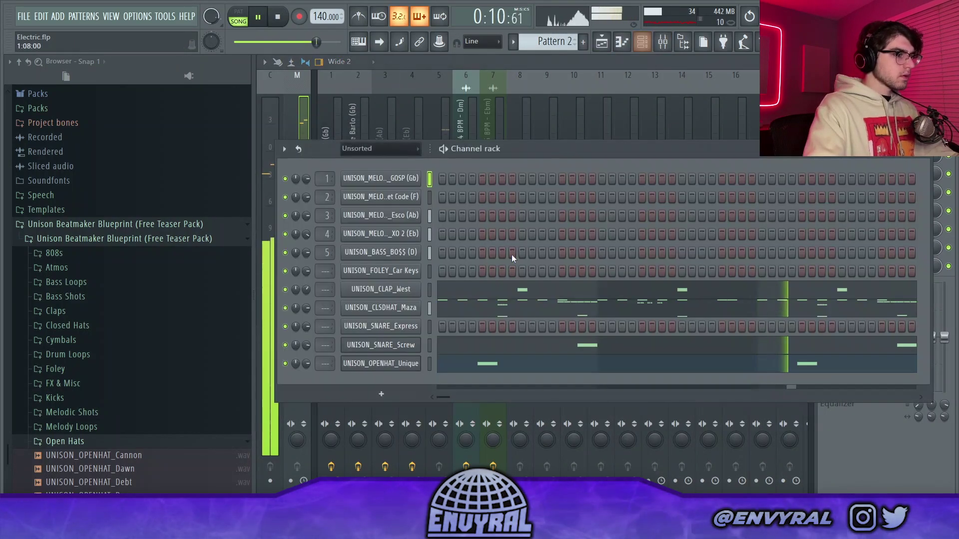
click(90, 442)
drag(95, 321, 381, 380)
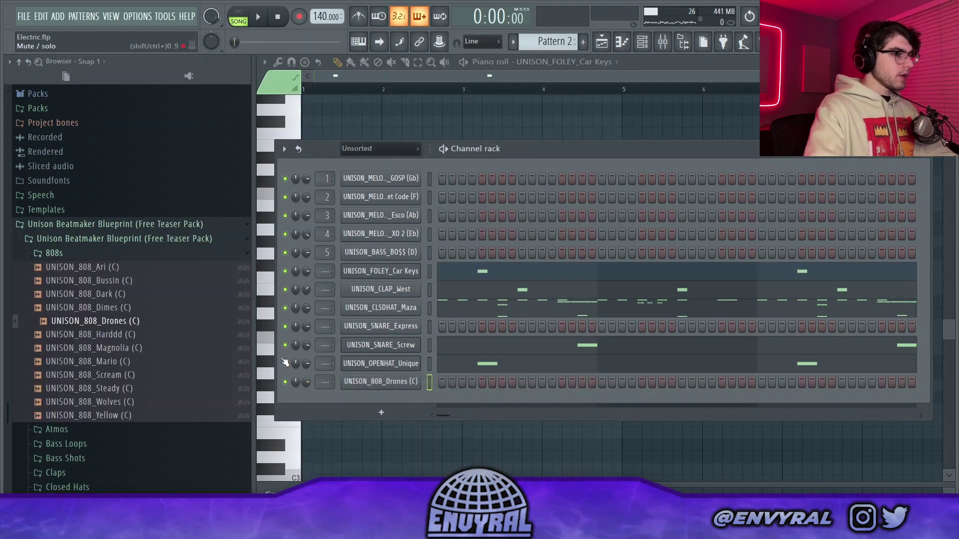
Write a four-bar 808 Drones line with one F6, two C6, two A#5 and two D#6 notes, checking it with playback.
click(377, 176)
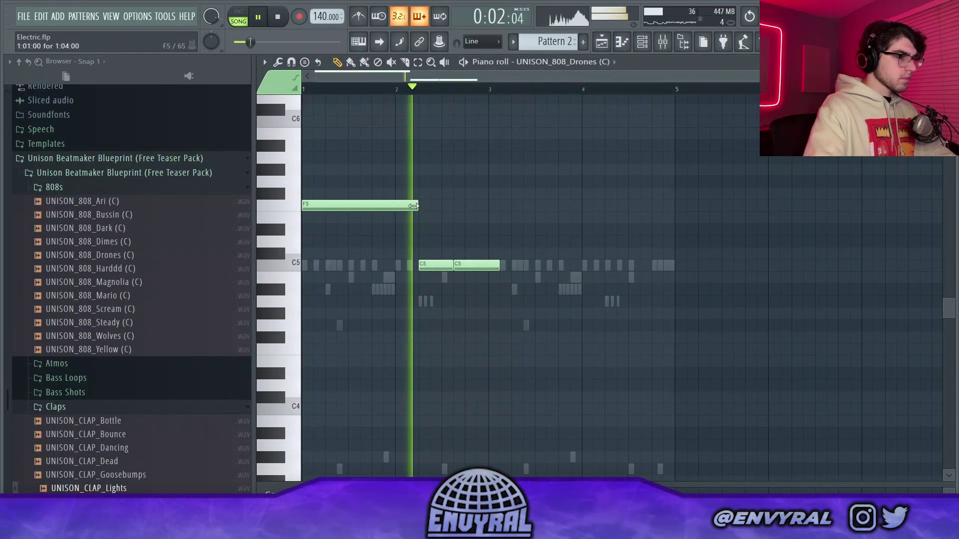
drag(415, 205, 380, 206)
key(space)
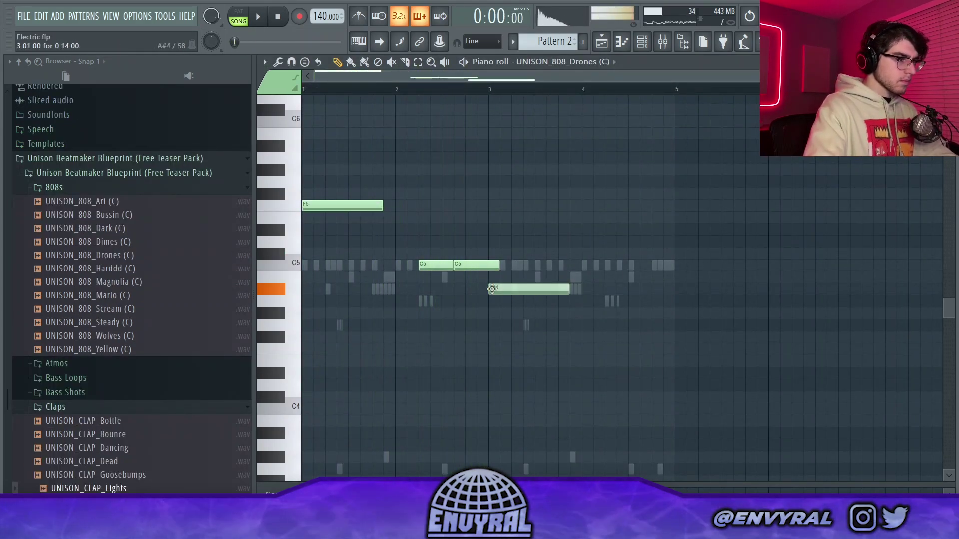
key(space)
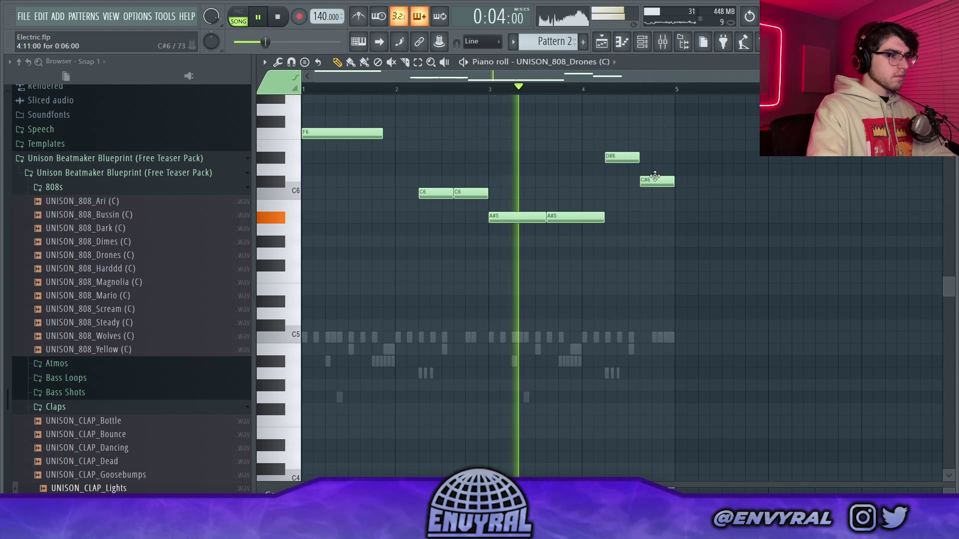
drag(655, 176, 655, 152)
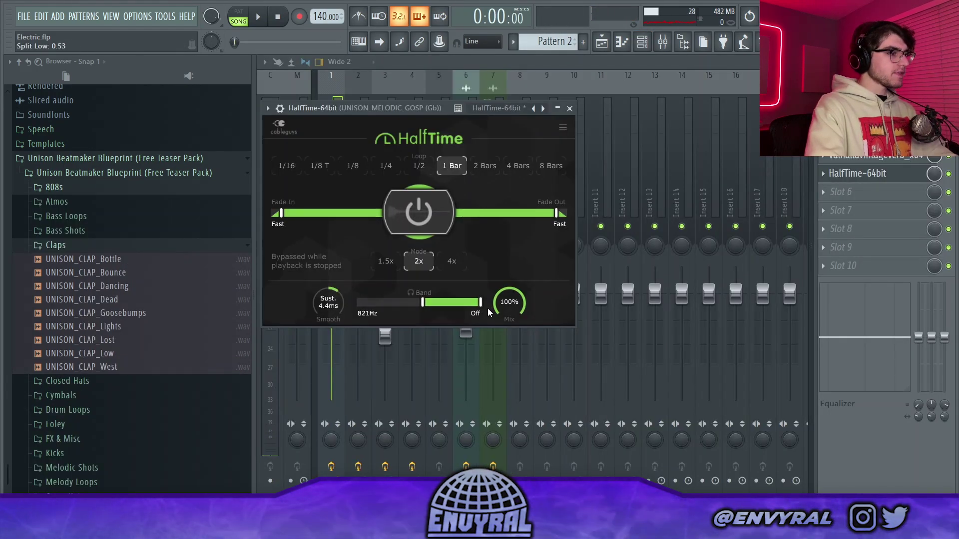
Limit HalfTime on the UNISON_MELODIC_GOSP track to the band above 907 Hz, and open the master track's first effect slot.
key(space)
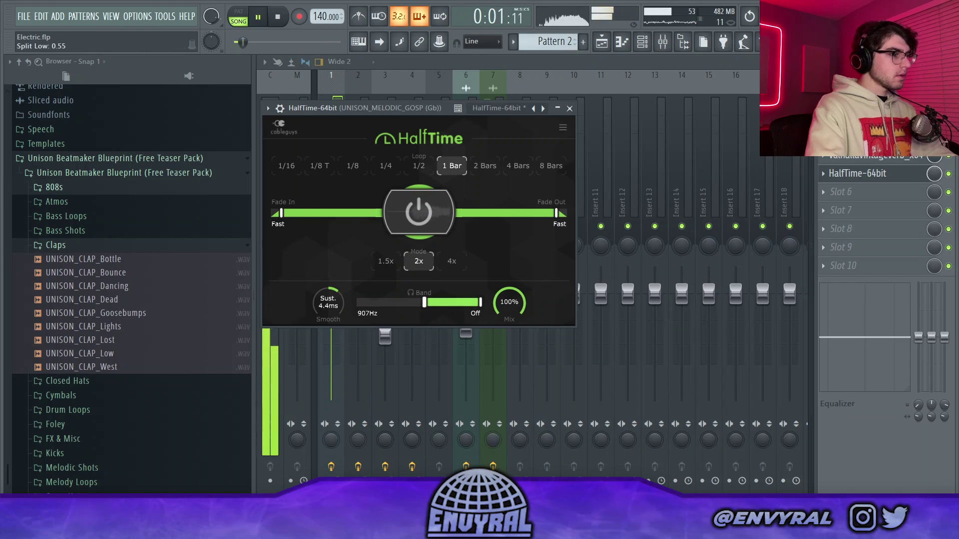
click(324, 86)
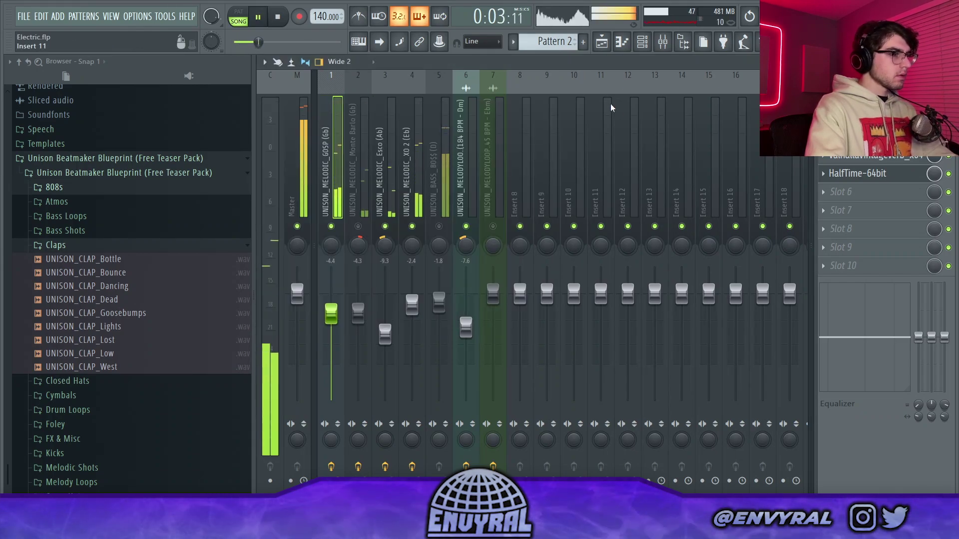
click(302, 143)
click(824, 102)
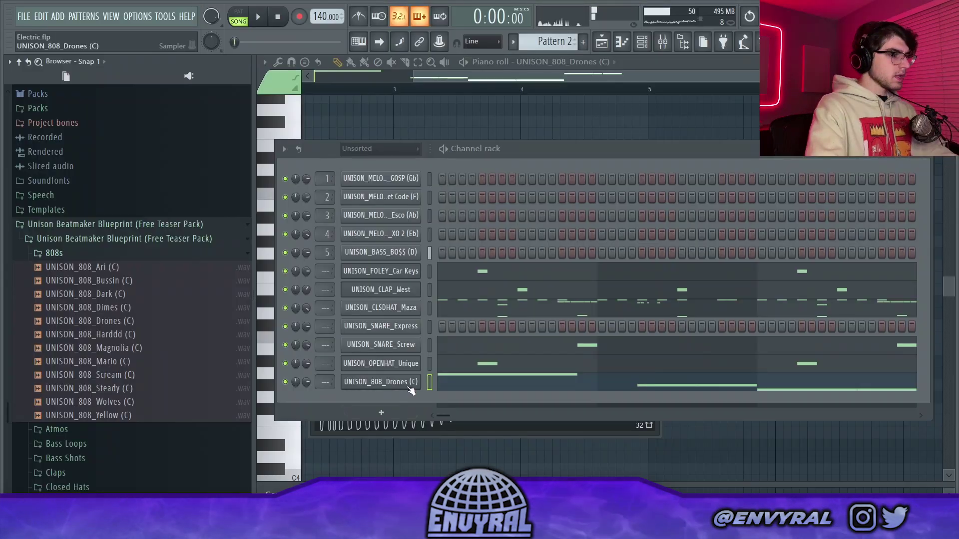
Clone the UNISON_808_Drones (C) channel in the channel rack.
right_click(417, 382)
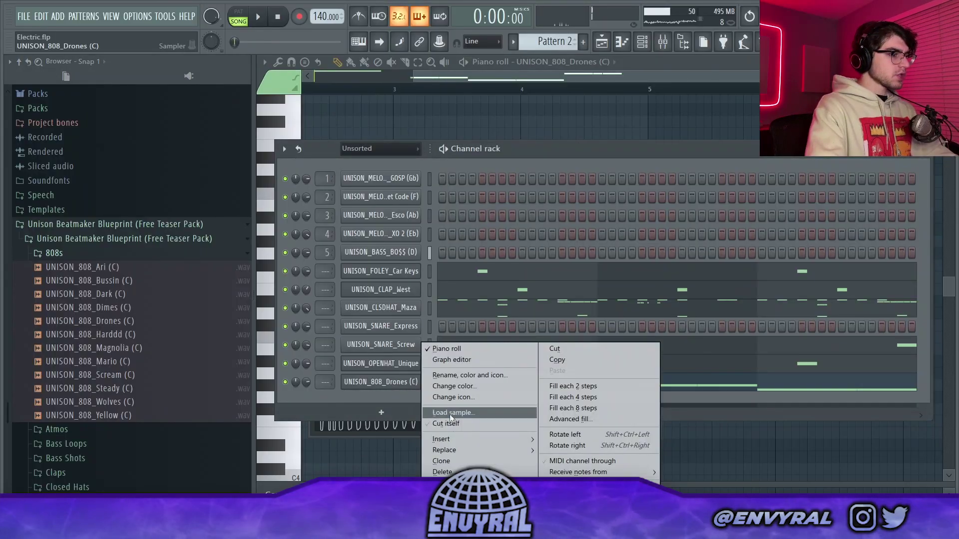
click(448, 460)
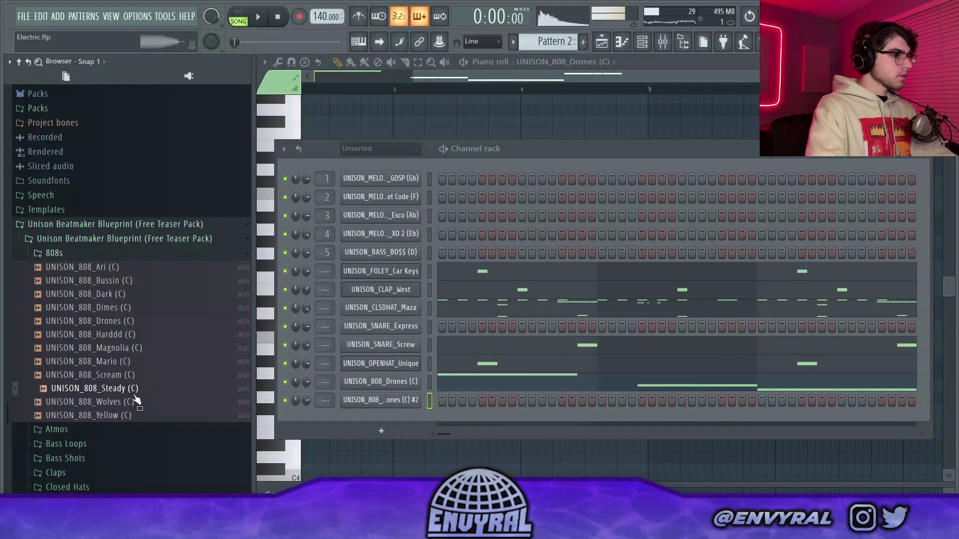
Load UNISON_808_Steady (C) into the cloned 808 channel, and add a UNISON_RIMSHOT_Fire channel with five B4 hits across four bars.
click(429, 382)
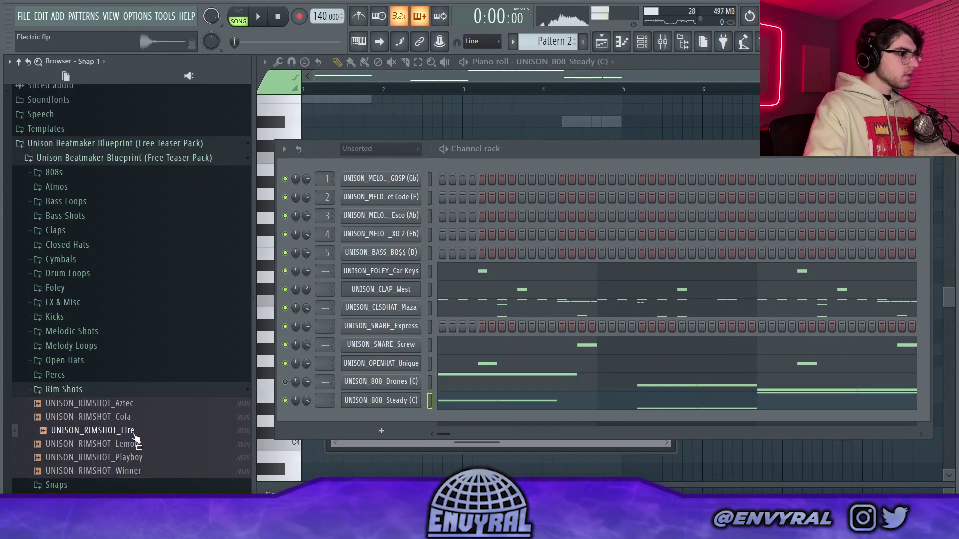
drag(133, 421, 420, 424)
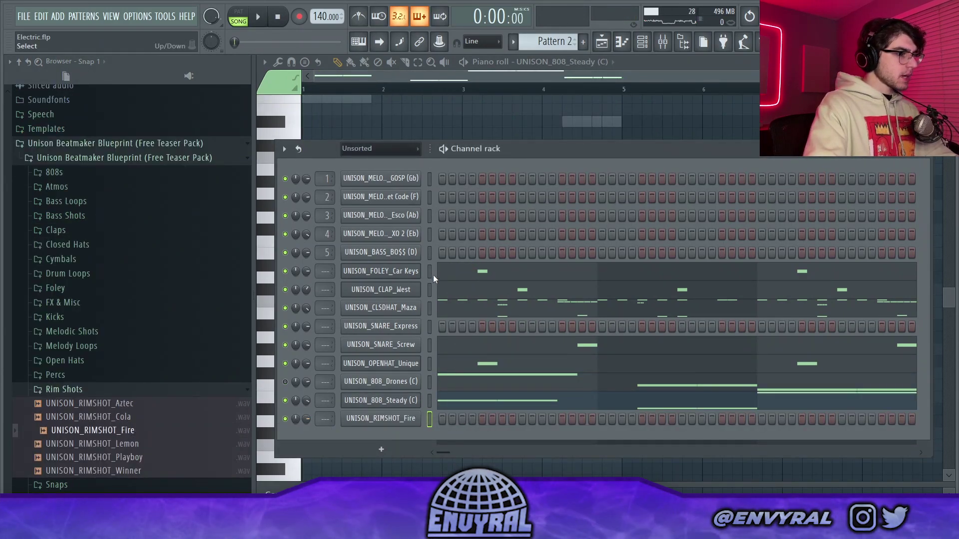
click(429, 290)
key(space)
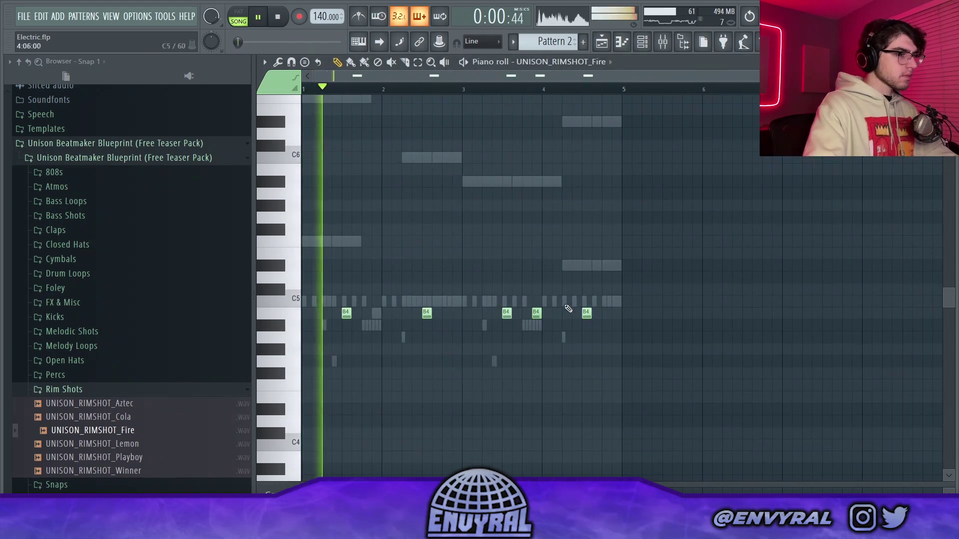
Mute UNISON_CLAP_West and route the channels from UNISON_FOLEY_Car Keys through UNISON_RIMSHOT_Fire to mixer tracks 8 to 16.
click(642, 43)
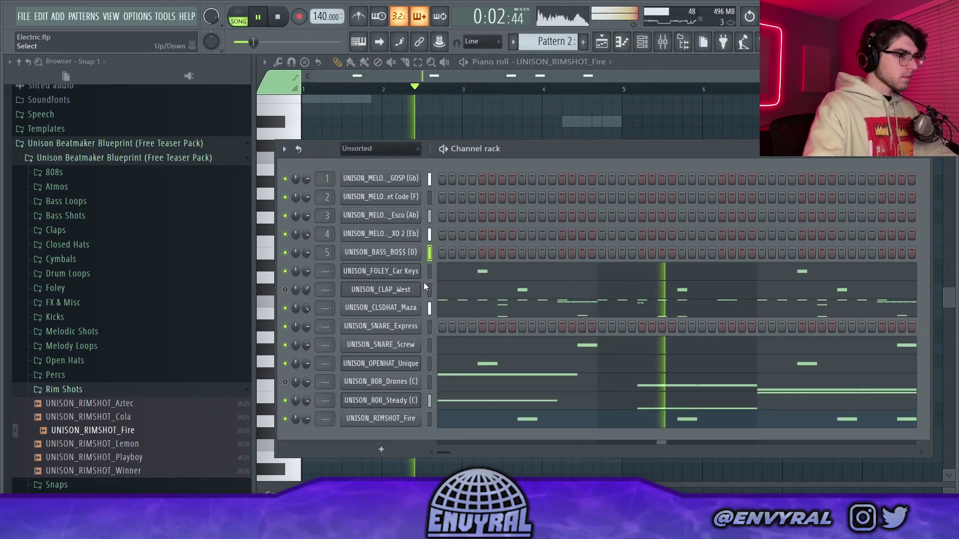
click(429, 253)
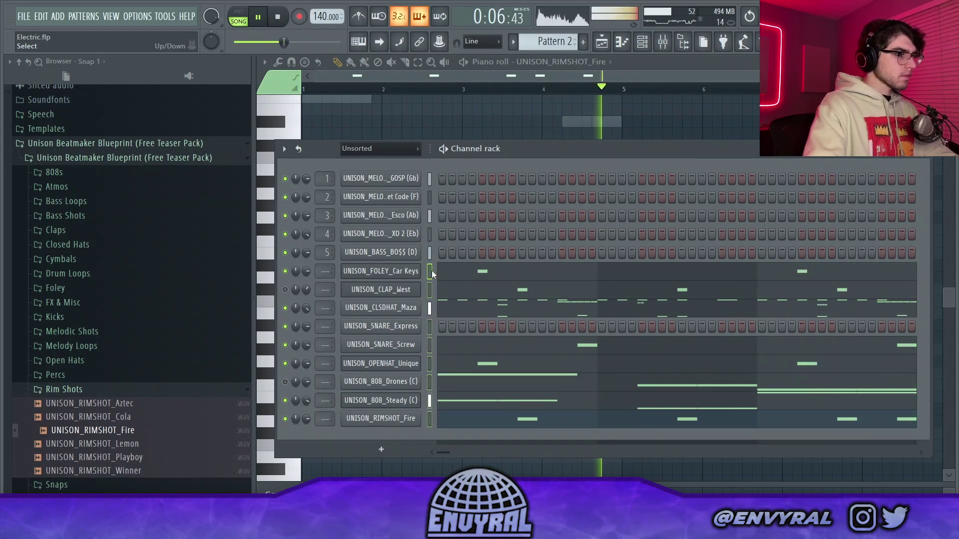
click(430, 271)
click(429, 418)
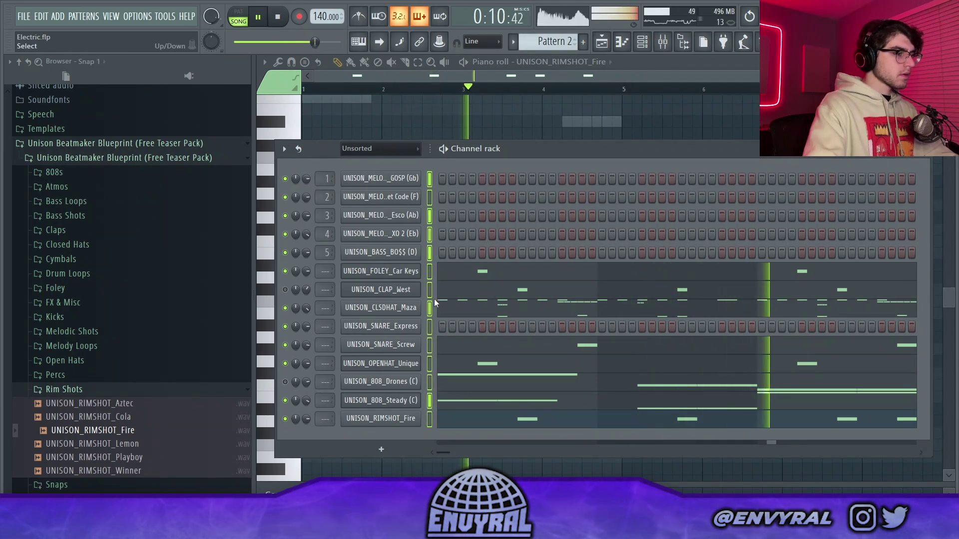
click(429, 272)
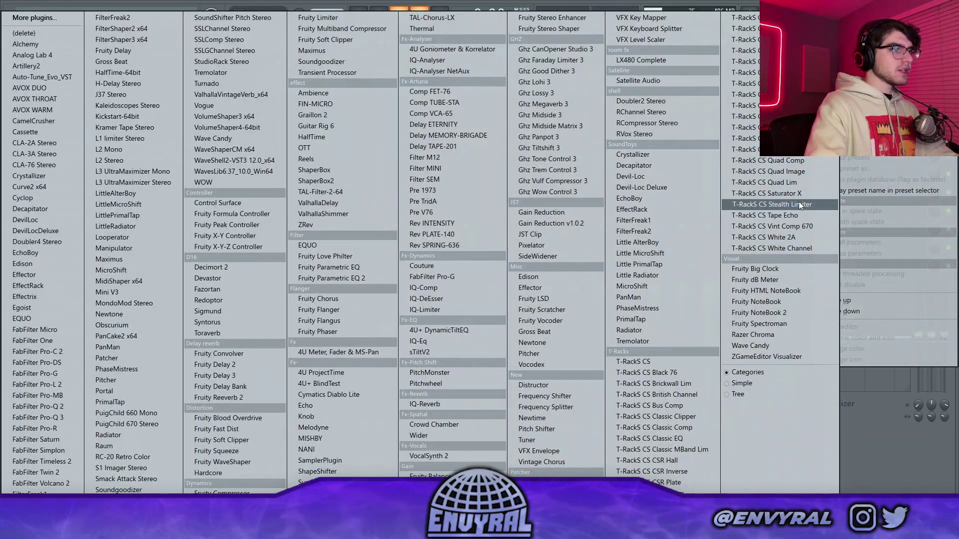
Insert T-RackS CS Saturator X on the UNISON_808_Steady (C) mixer track and set its input gain to 4.80.
click(802, 195)
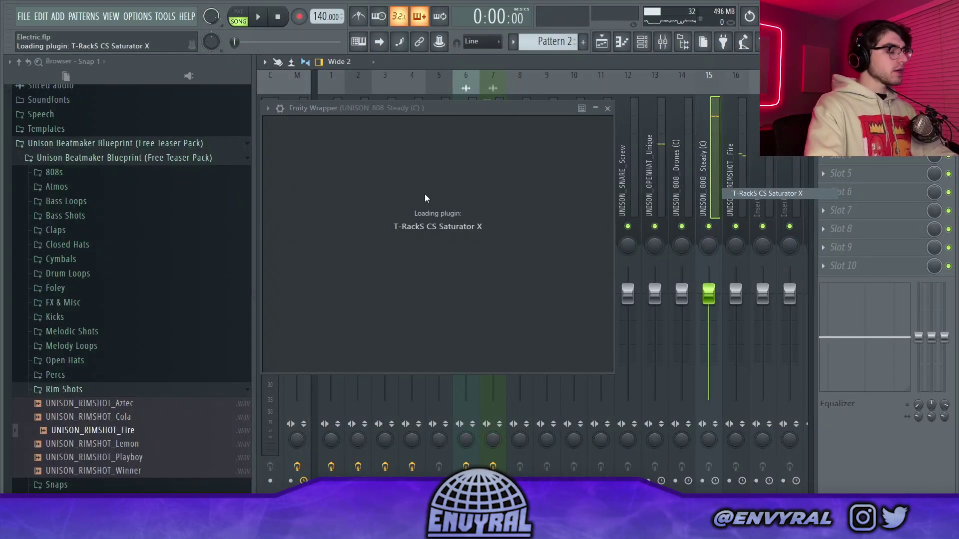
key(space)
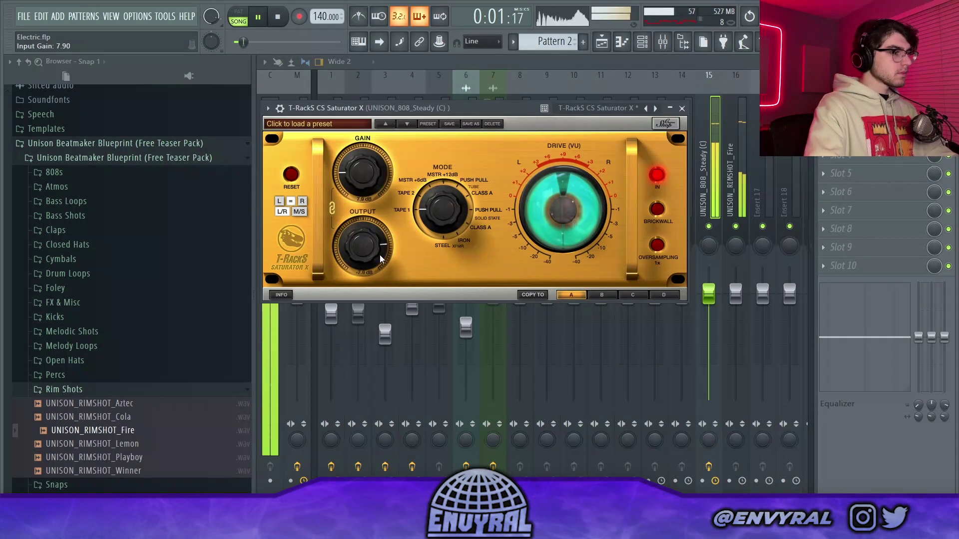
drag(379, 255, 415, 191)
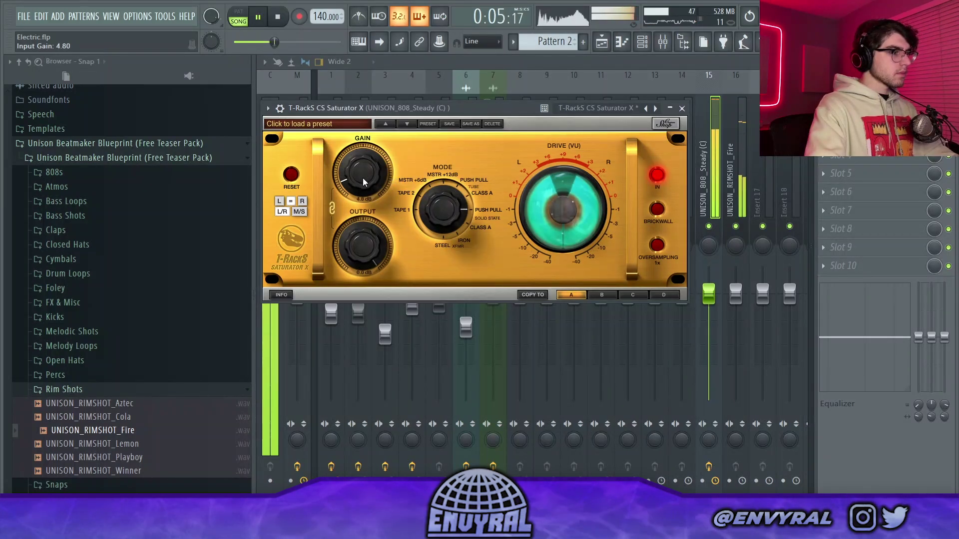
click(709, 84)
click(864, 100)
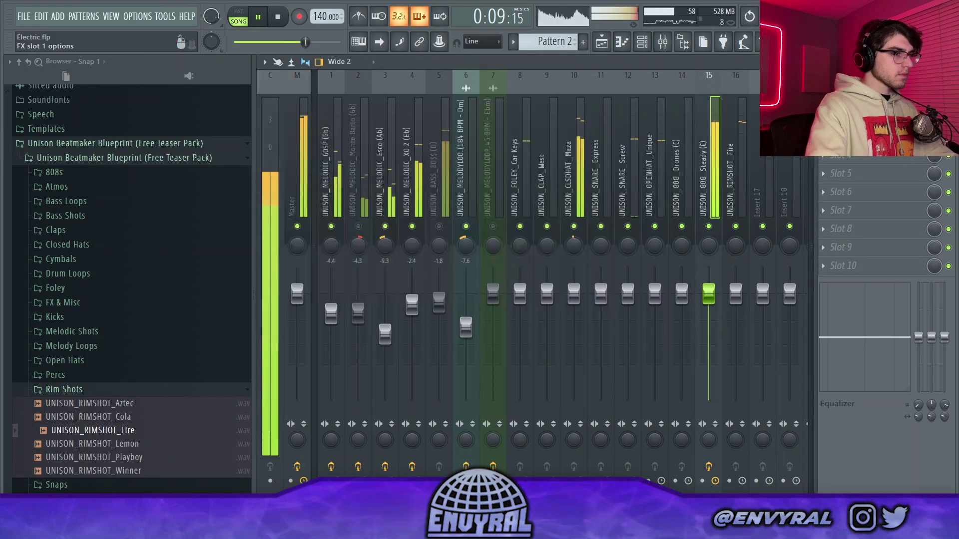
Browse effects for the 808 Steady track's first slot, and lower the closed hat to -1.0, open hat to -1.8 and rimshot to -1.5 dB.
click(823, 100)
mouse_move(834, 125)
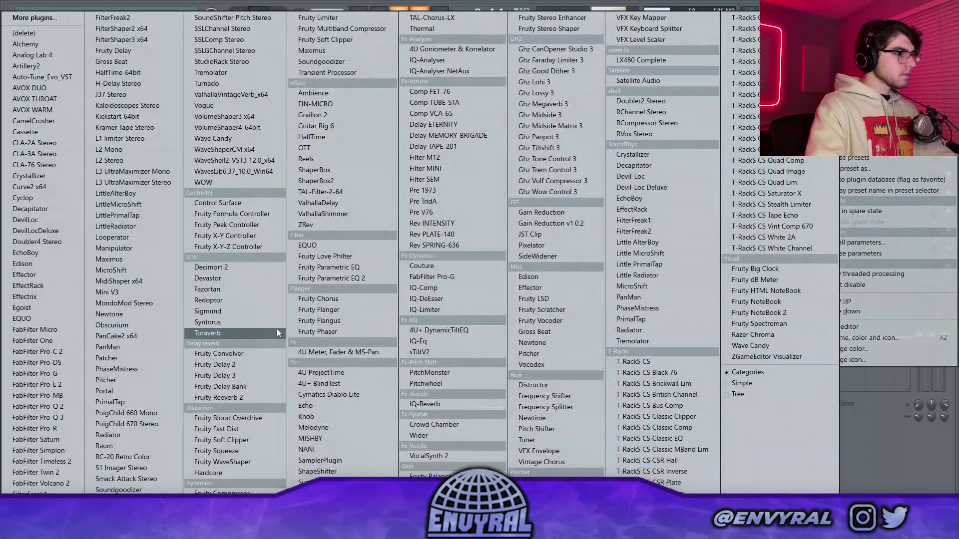
click(493, 298)
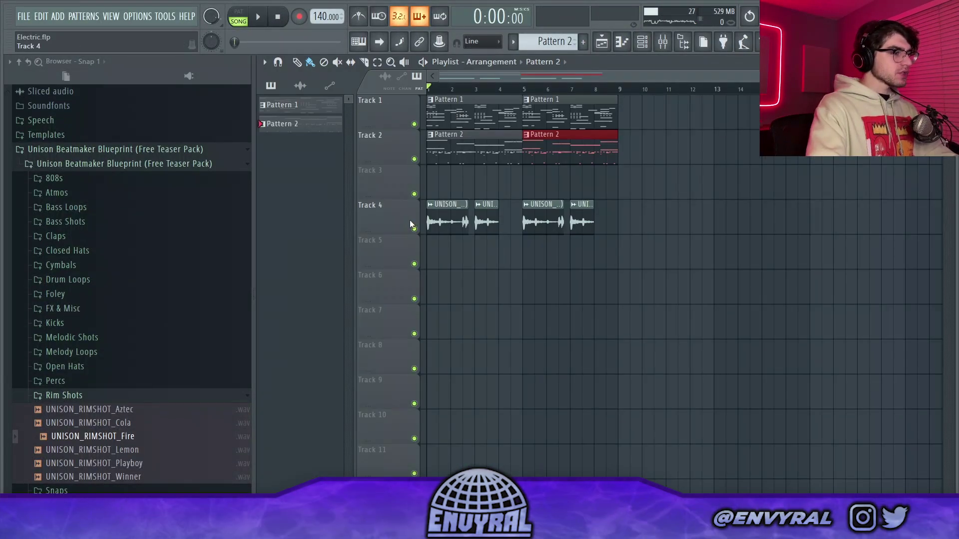
Make playlist Track 4 taller and lower the Icebox vocal loop's mixer track to about -10 dB during playback.
mouse_move(396, 228)
mouse_down()
mouse_move(397, 216)
mouse_move(393, 244)
mouse_up()
key(space)
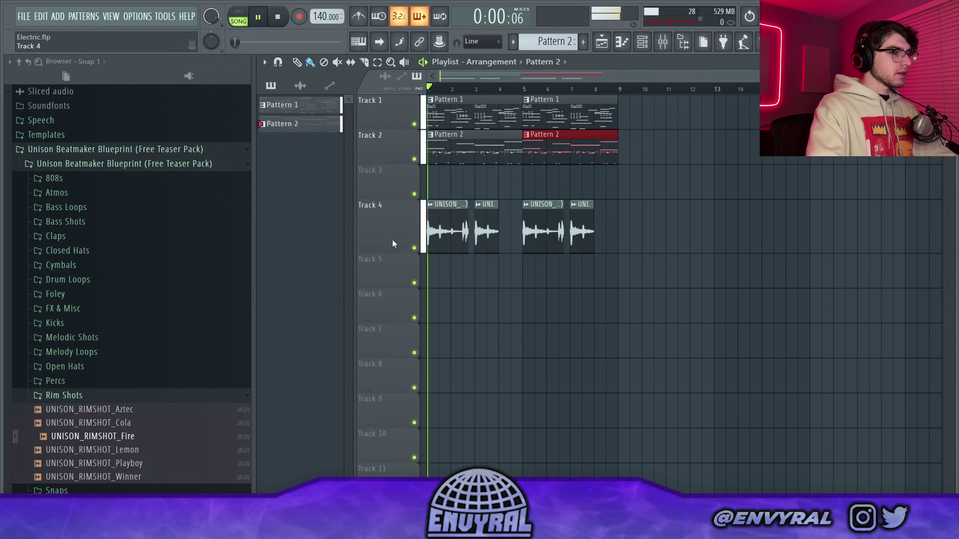
key(F9)
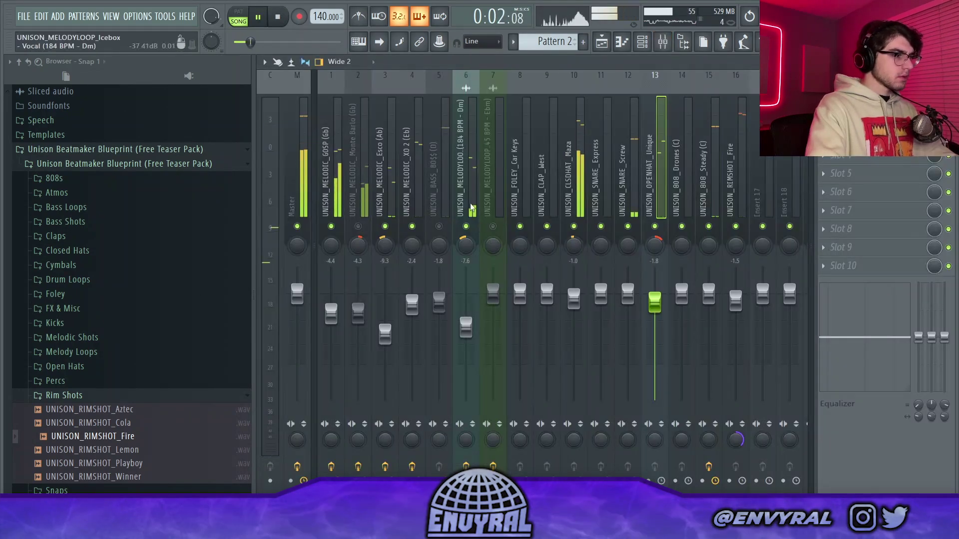
click(463, 323)
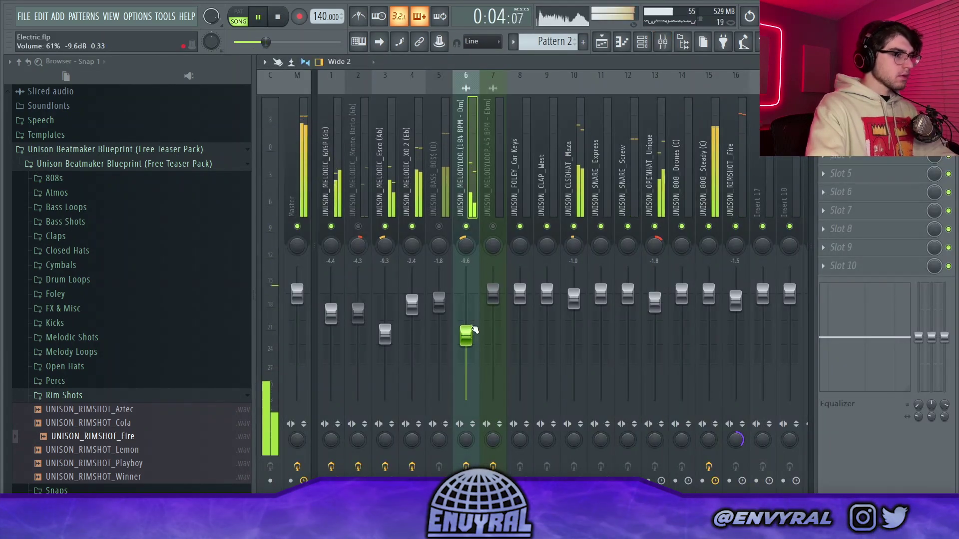
Look through the pack's FX & Misc and Cymbals samples for another sound while the beat plays.
click(604, 44)
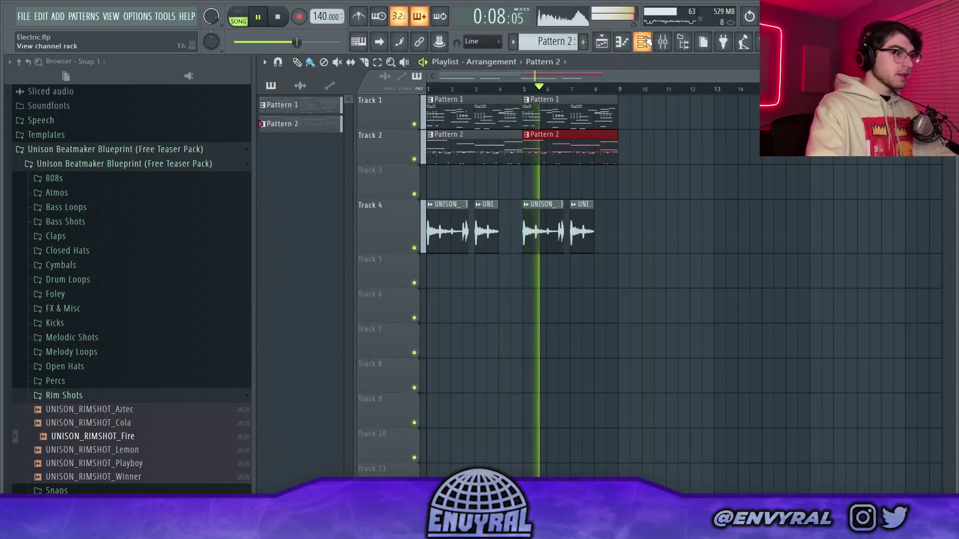
click(623, 43)
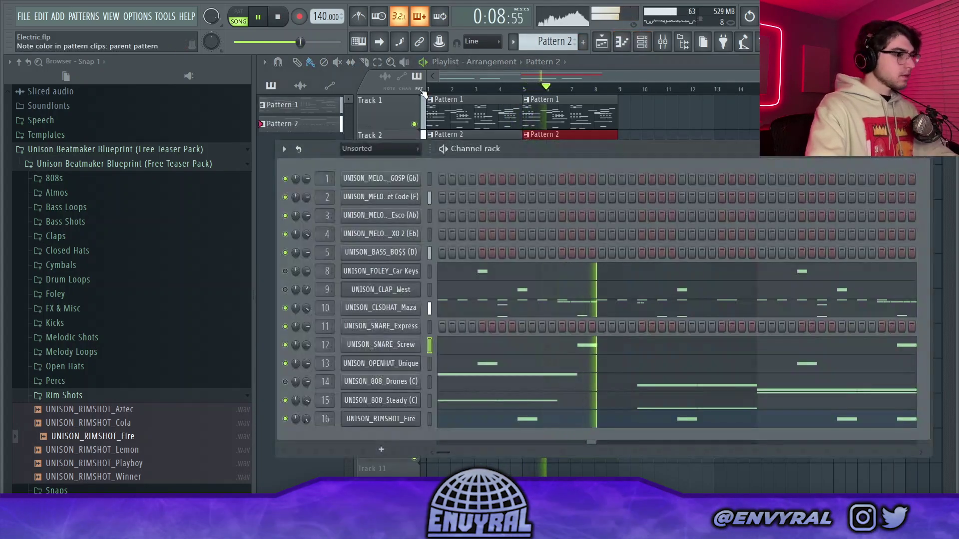
scroll(74, 395, up, 3)
click(80, 384)
click(85, 384)
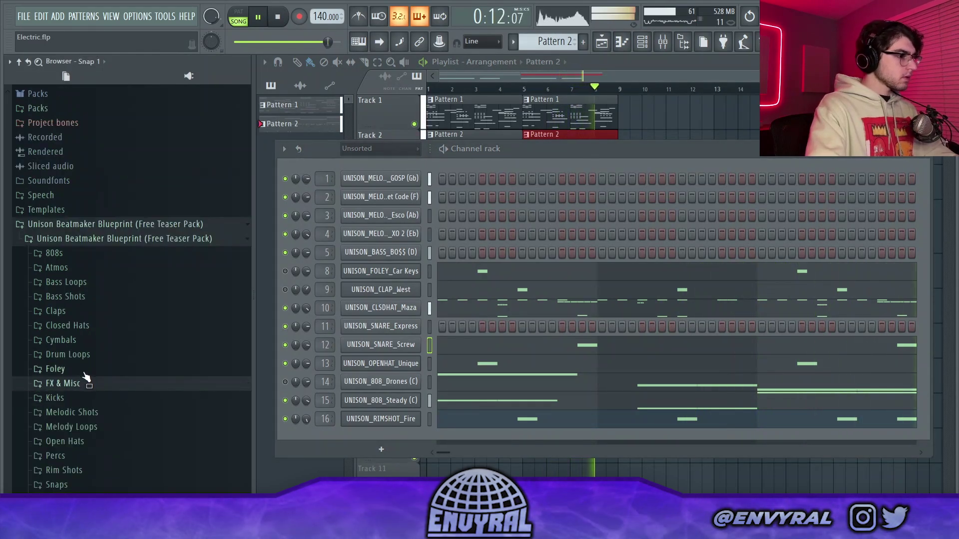
click(100, 342)
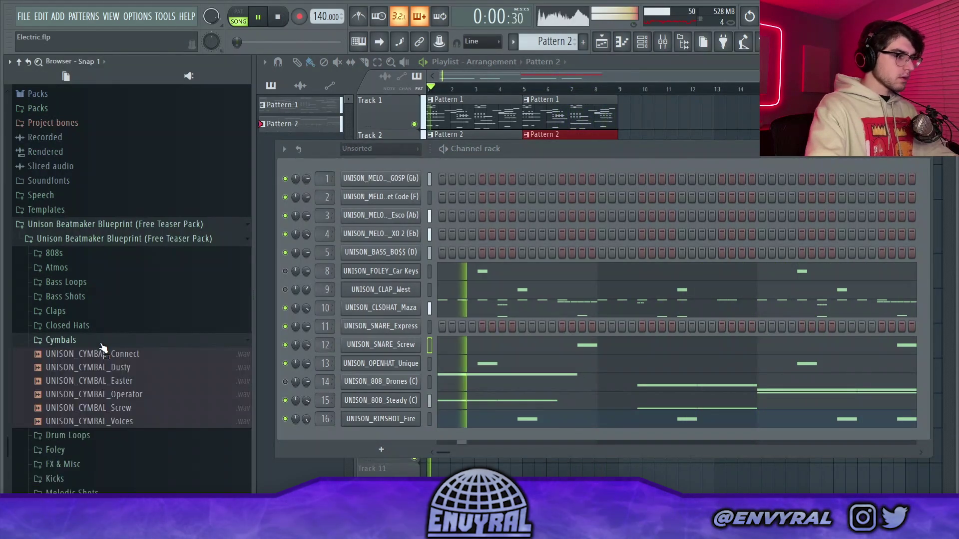
click(100, 341)
key(space)
Add UNISON_KICK_Cap as a new channel and write four C5 kick hits across bars 1 and 2.
click(65, 398)
click(120, 453)
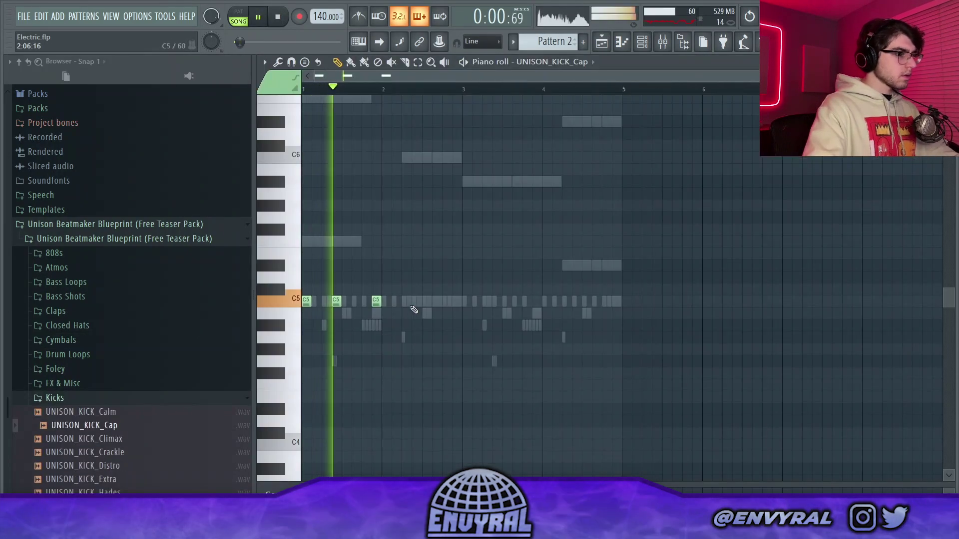
click(413, 304)
key(ctrl+z)
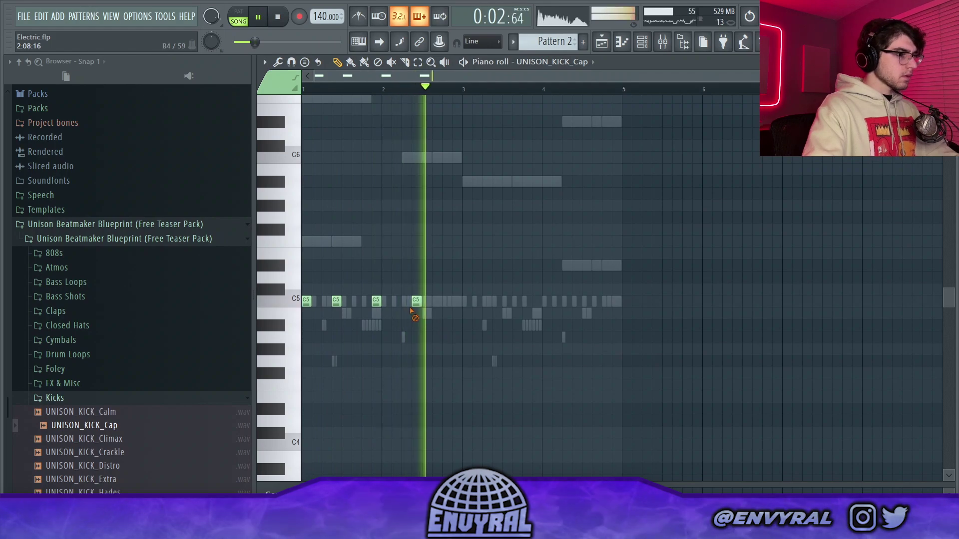
drag(417, 302, 407, 302)
click(304, 89)
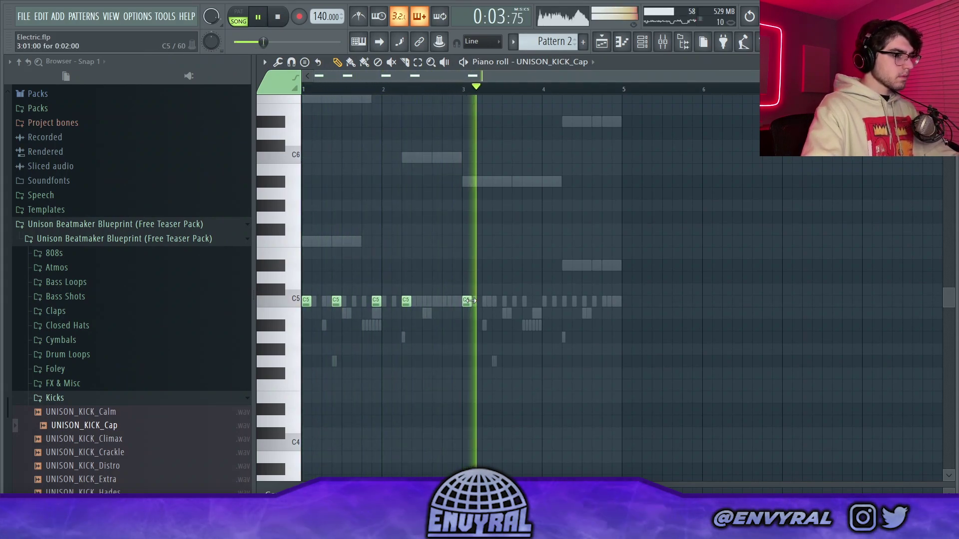
Duplicate the two-bar kick rhythm into bars 3 and 4, and check it with pattern and song playback.
key(space)
key(ctrl+a)
key(ctrl+b)
key(ctrl+d)
key(space)
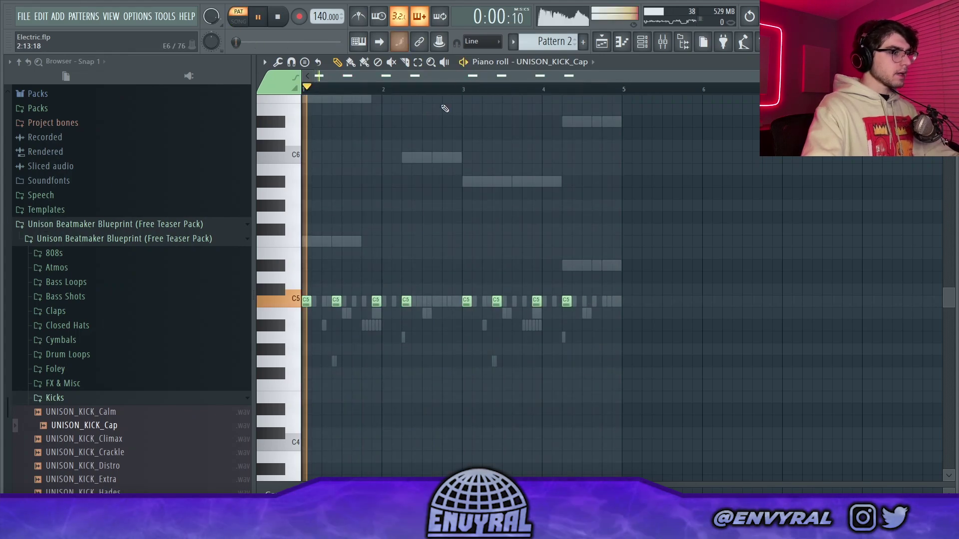
click(238, 23)
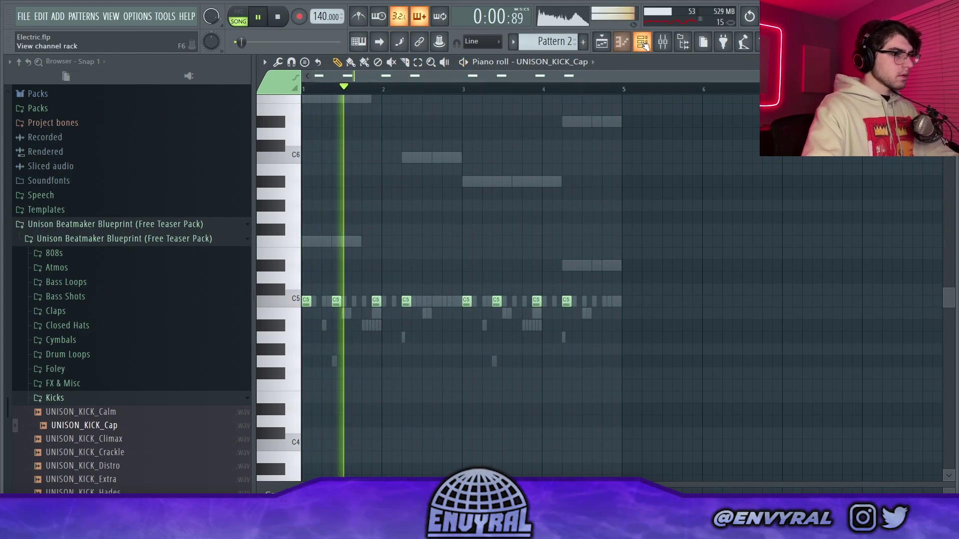
Check the rimshot track's level in the mixer and review the channel rack during playback.
key(F9)
click(739, 299)
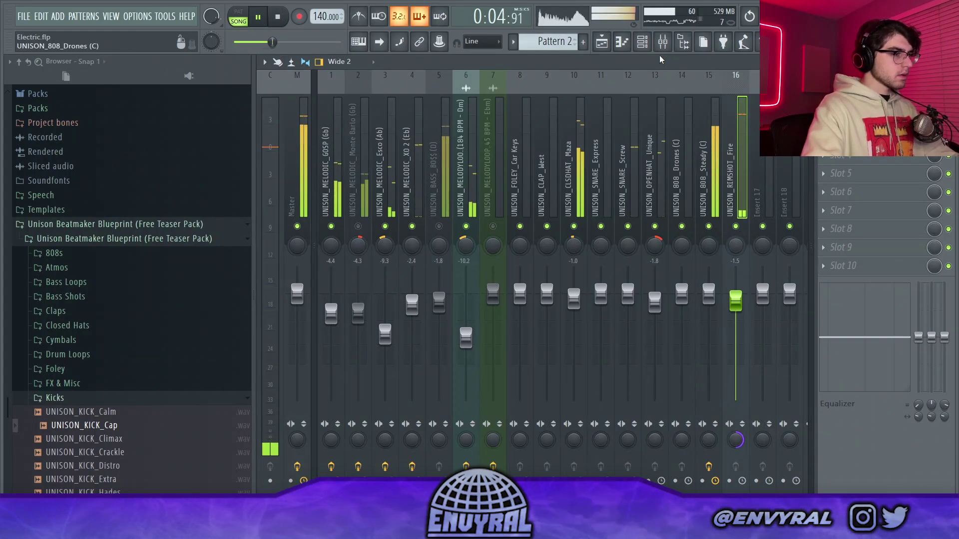
click(642, 42)
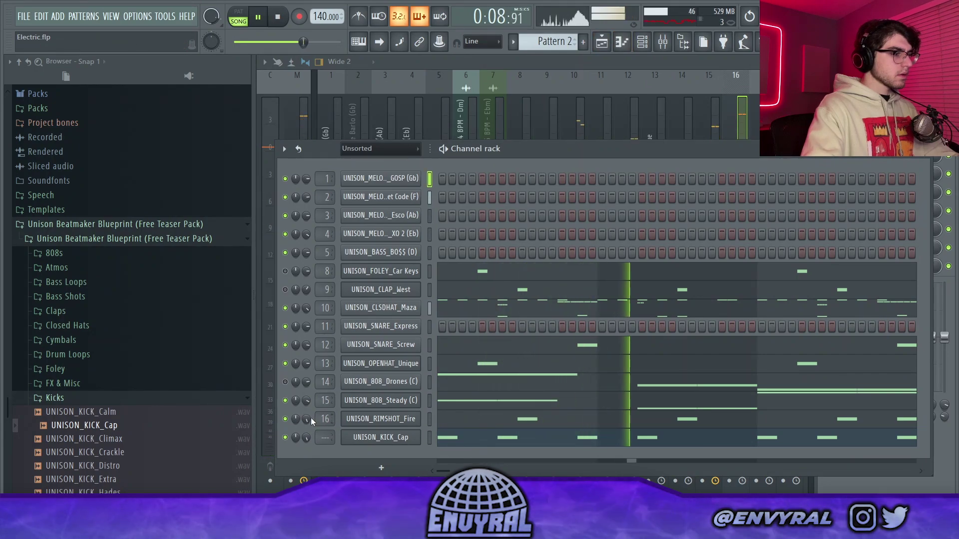
Split the drum and melody patterns by channel so each sound has its own playlist clip, with drum clips starting at bar 9.
click(492, 420)
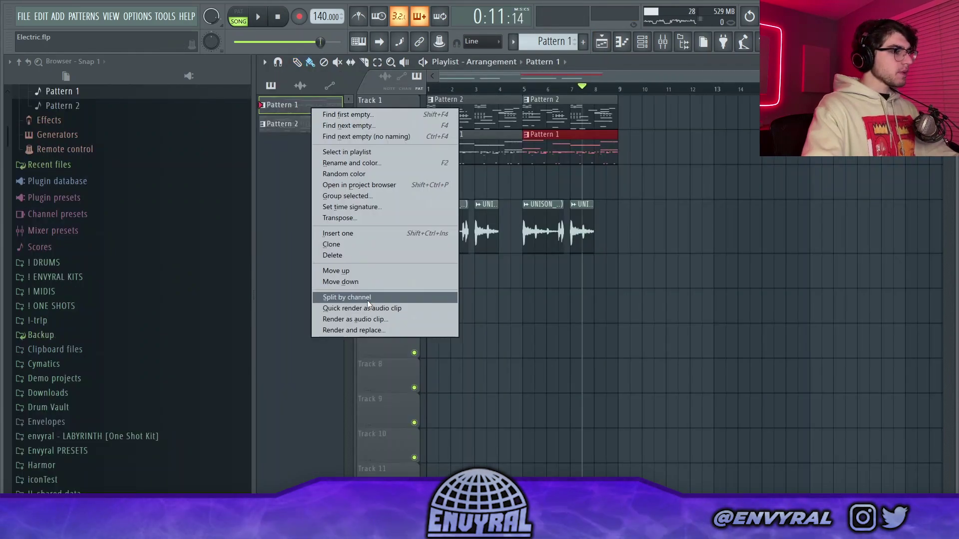
click(368, 298)
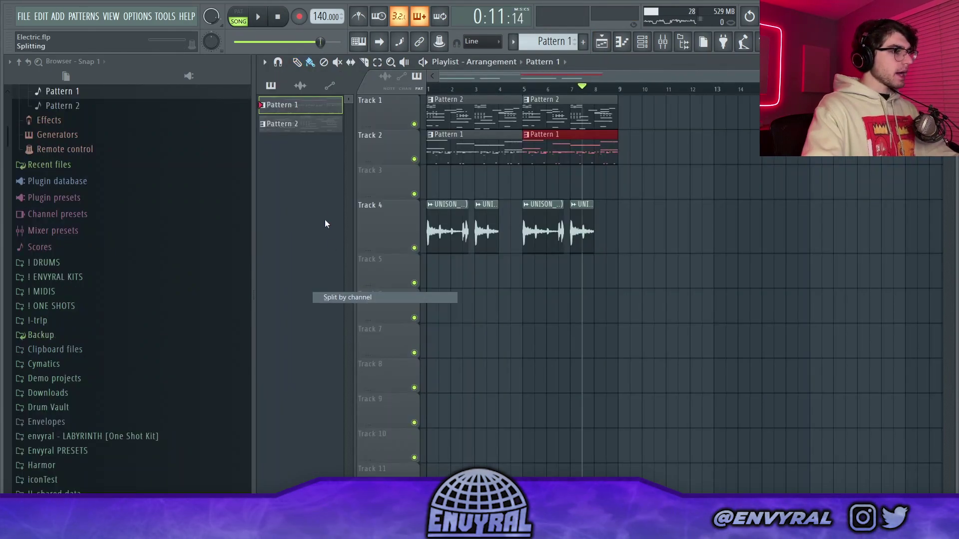
right_click(298, 279)
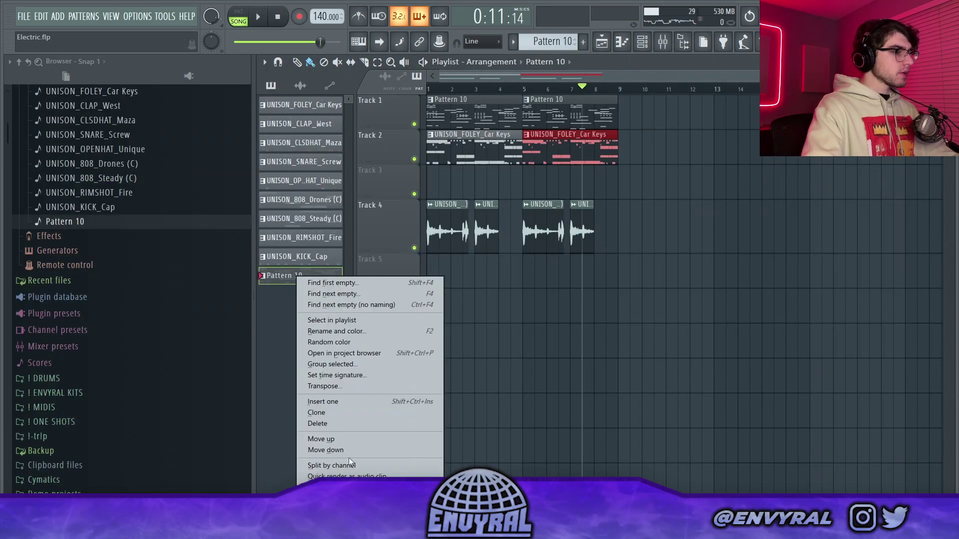
key(space)
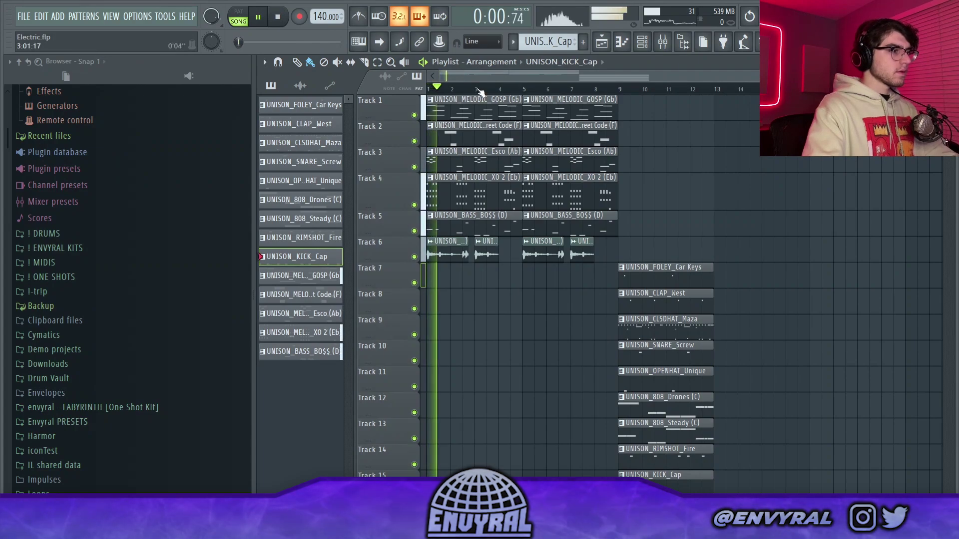
Move the vocal audio clips on Track 6 so they start at bar 17.
scroll(480, 91, down, 2)
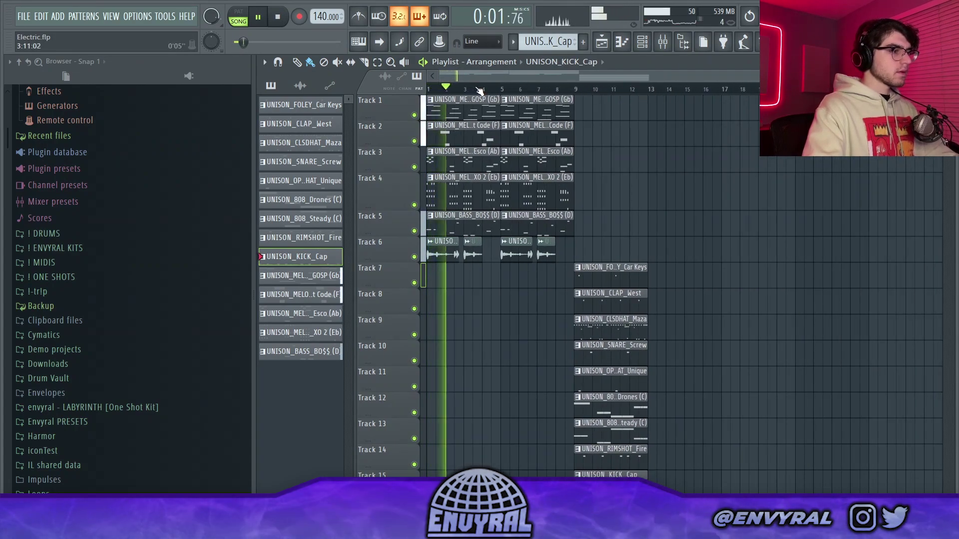
click(642, 41)
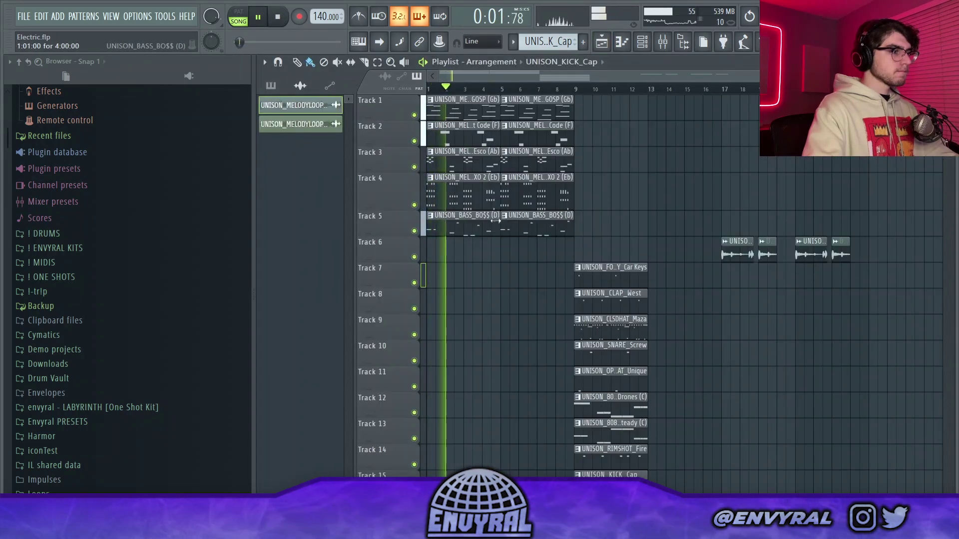
click(642, 42)
click(604, 45)
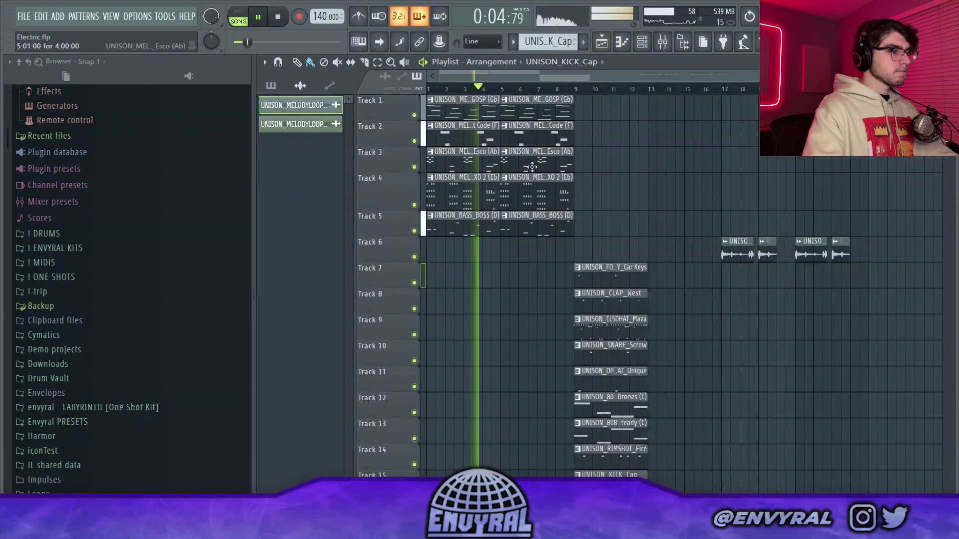
Delete the UNISON_MELODIC_XO 2 clips from bars 1 to 8 of the playlist, leaving that melody for bars 9 to 24.
right_click(530, 192)
right_click(449, 195)
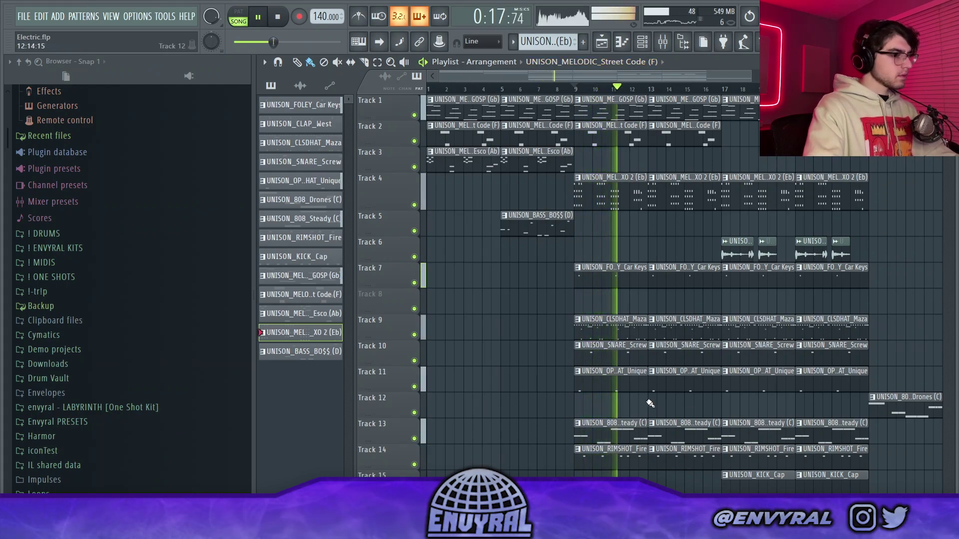
Copy the closed hat clips on Track 9 to bars 25 to 32 and place a UNISON_CLAP_West clip on Track 8 at bar 25.
click(665, 44)
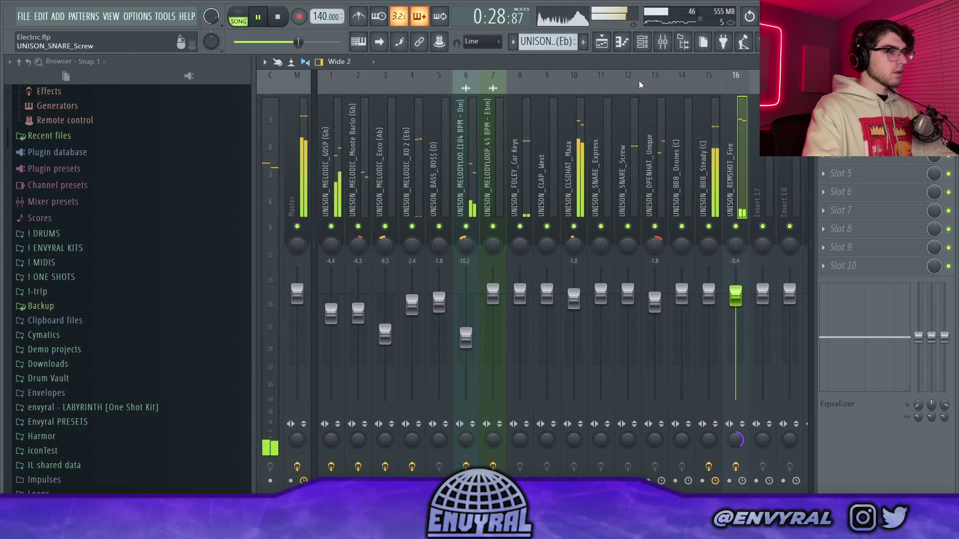
click(602, 44)
scroll(638, 97, down, 4)
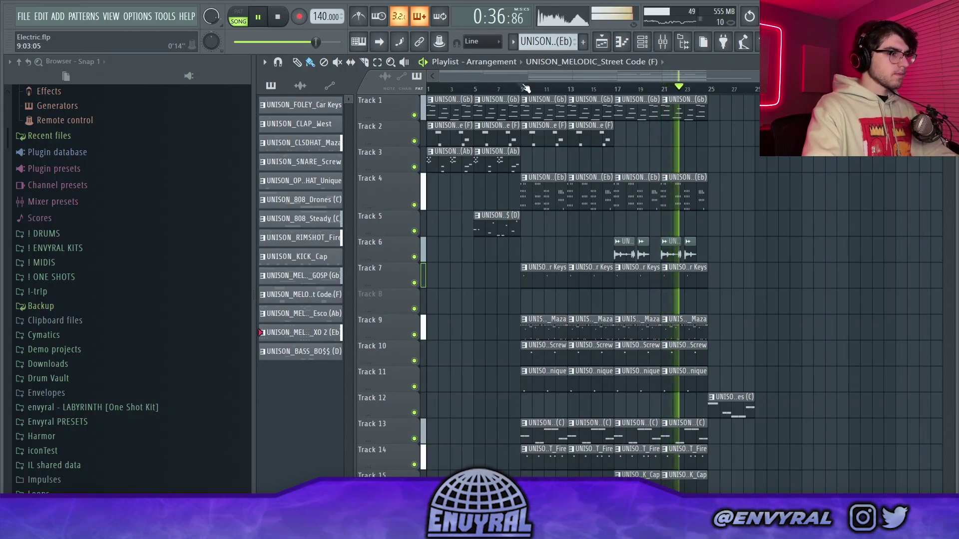
mouse_move(688, 324)
mouse_down()
mouse_move(702, 301)
mouse_move(724, 298)
mouse_up()
right_click(724, 298)
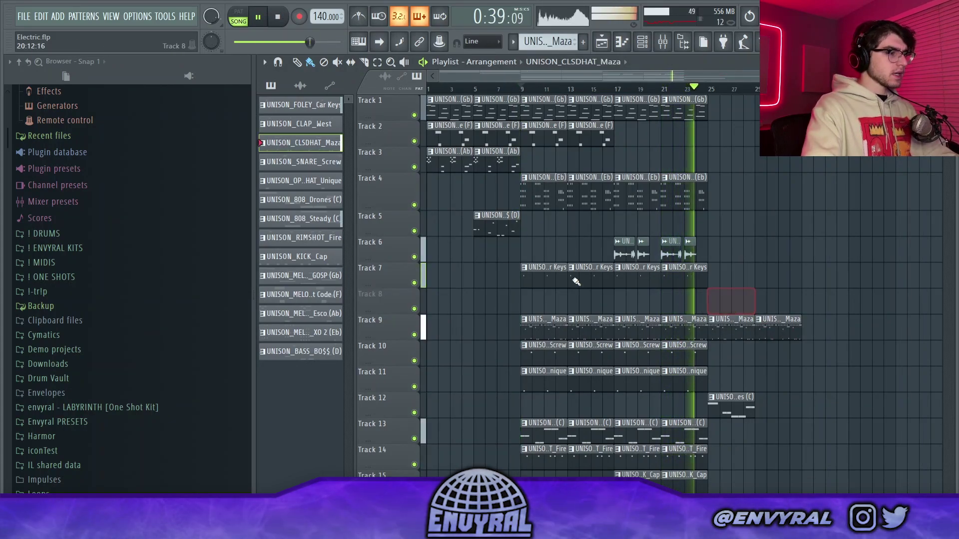
click(307, 124)
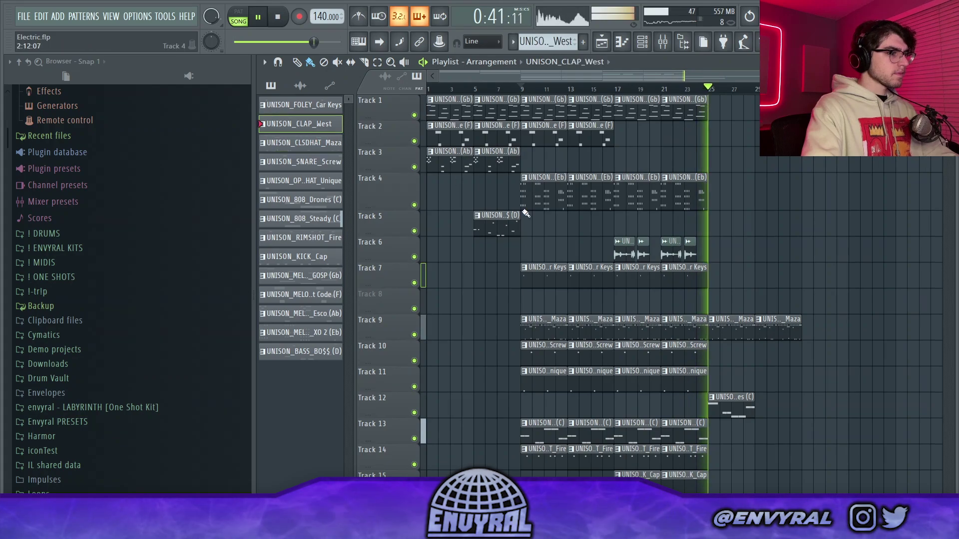
click(727, 299)
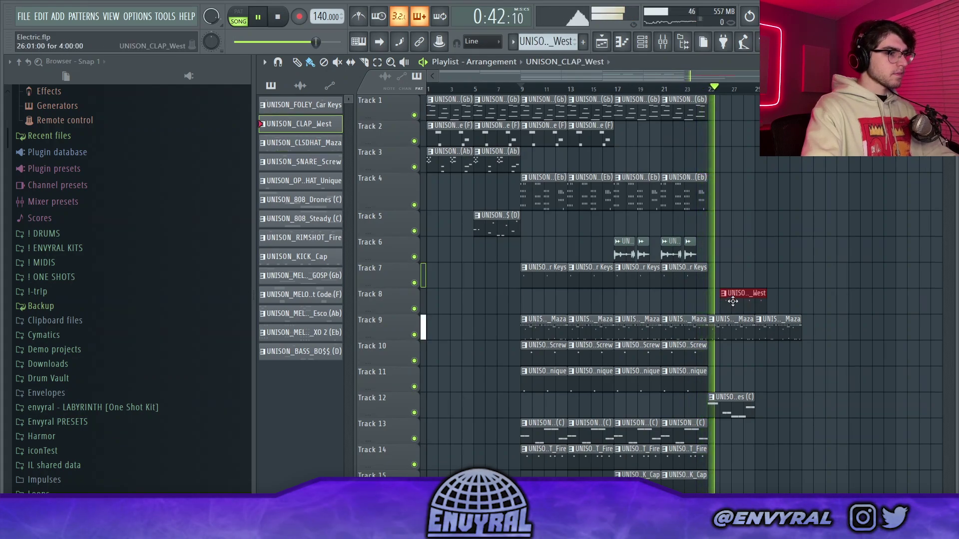
Transpose all notes of the UNISON_808_Drones pattern down one octave.
double_click(727, 404)
key(ctrl+Down)
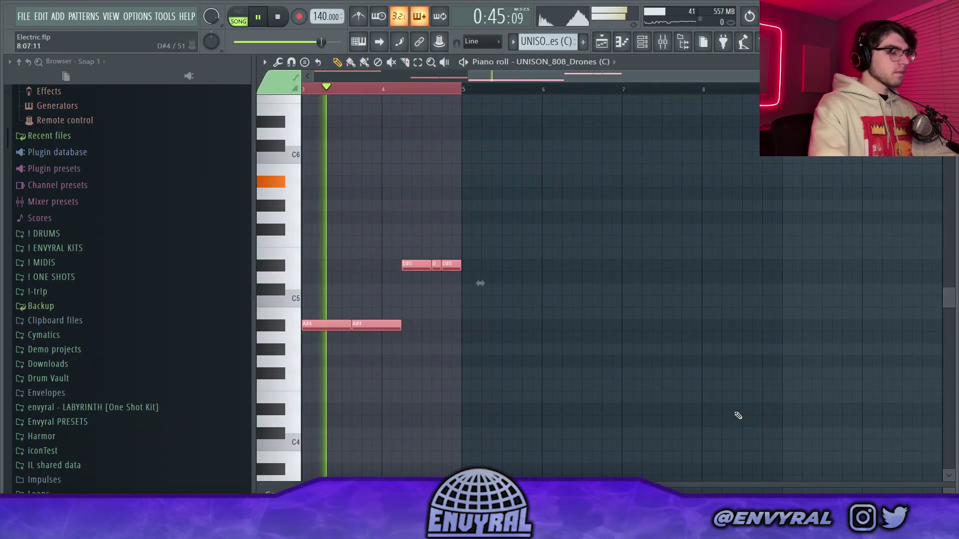
Copy the UNISON_MELODIC_XO 2 clips to bars 33 to 40 and the UNISON_MELODIC_Esco clips to bars 25 to 32 of the playlist.
click(602, 41)
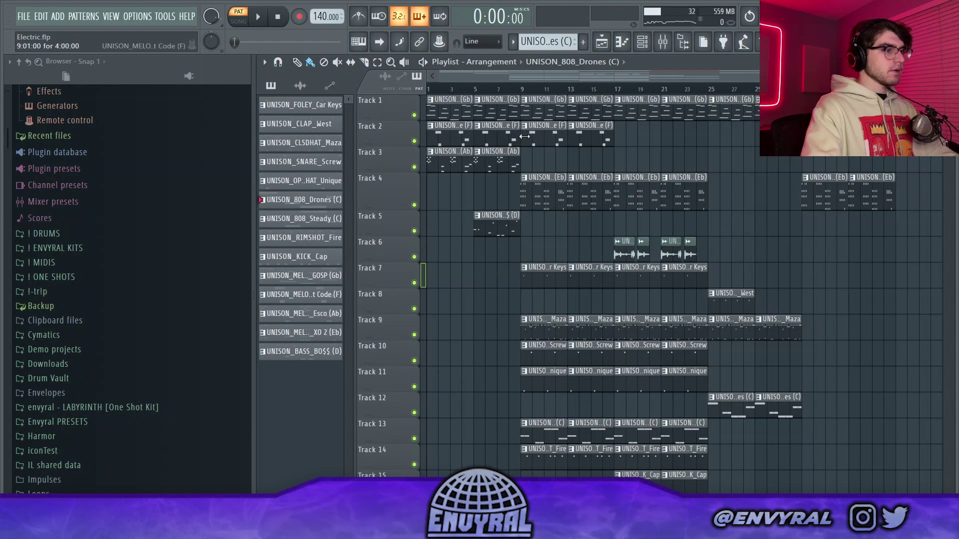
drag(517, 171, 743, 147)
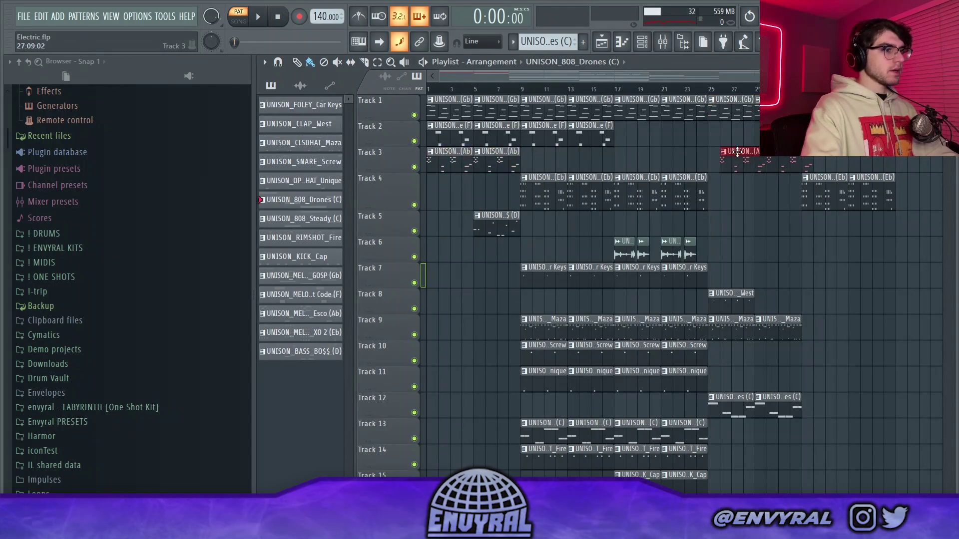
scroll(737, 151, down, 2)
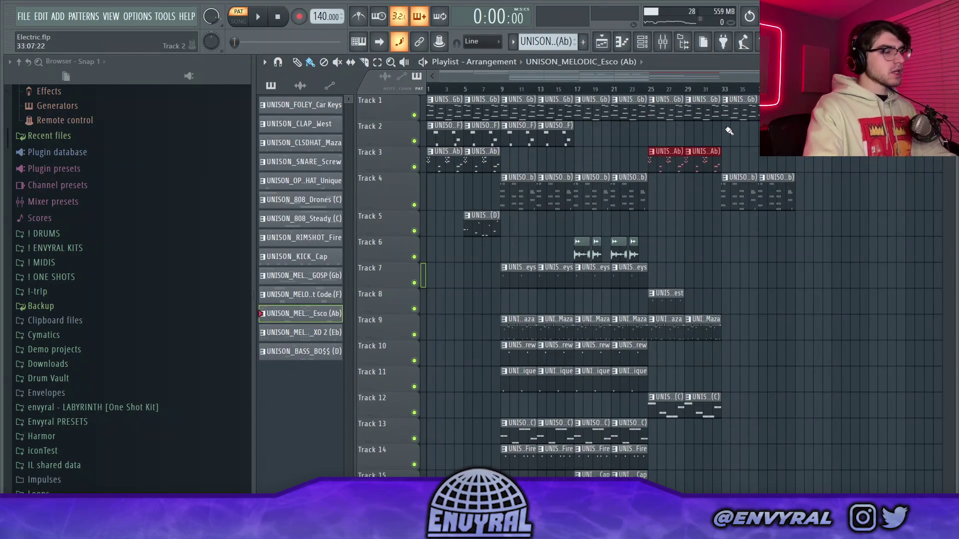
drag(753, 197, 736, 250)
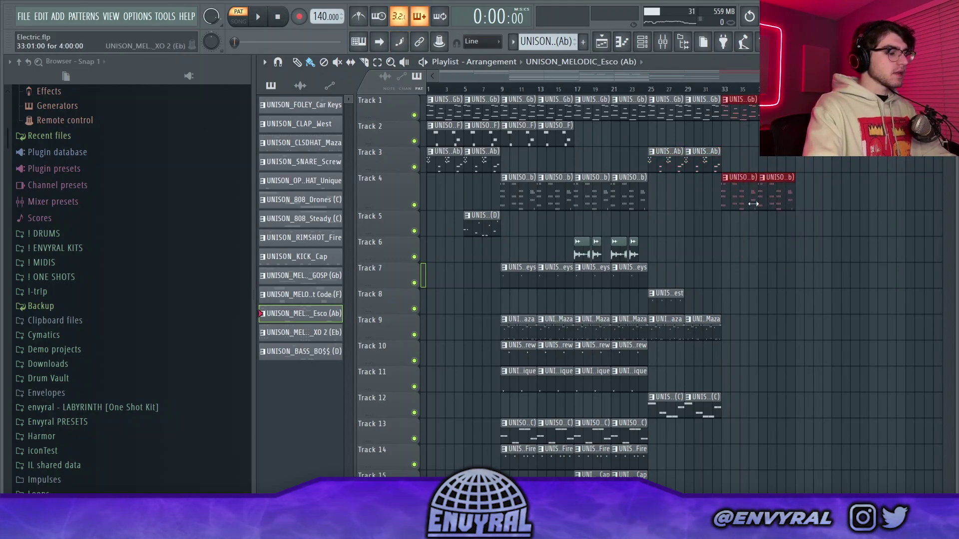
key(ctrl+b)
key(ctrl+z)
Copy the Esco melody, BO$$ bass and Track 6 vocal clips so they start at bar 41, and play back that section.
drag(508, 261, 844, 151)
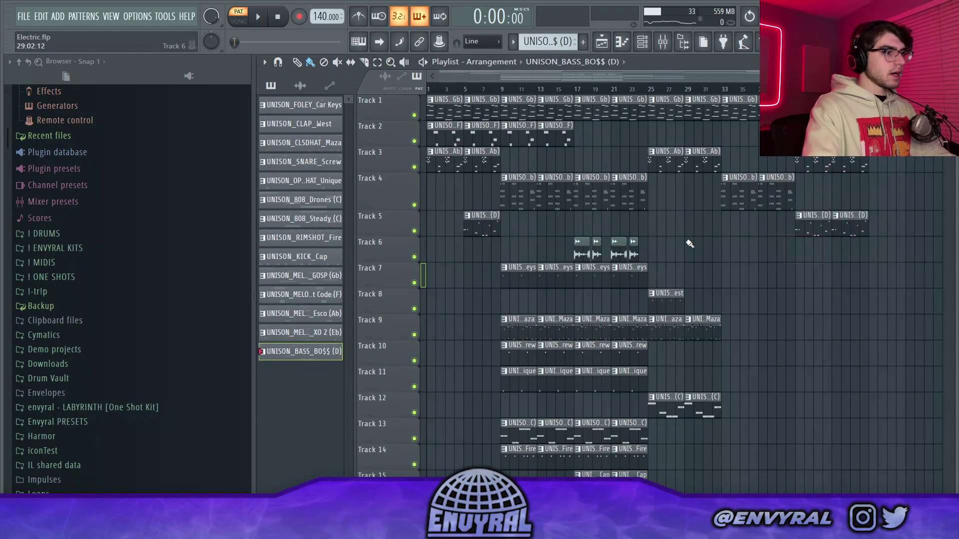
click(577, 249)
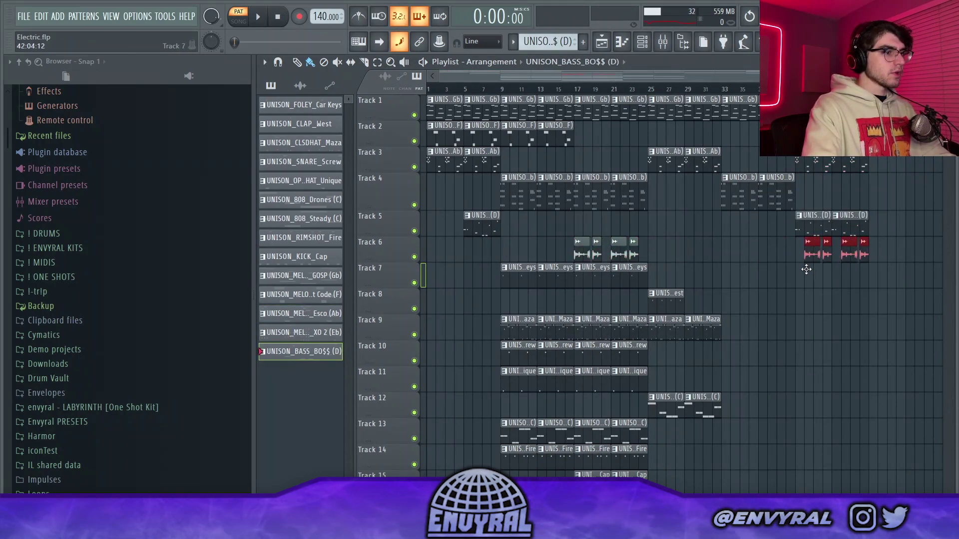
key(space)
scroll(691, 310, down, 2)
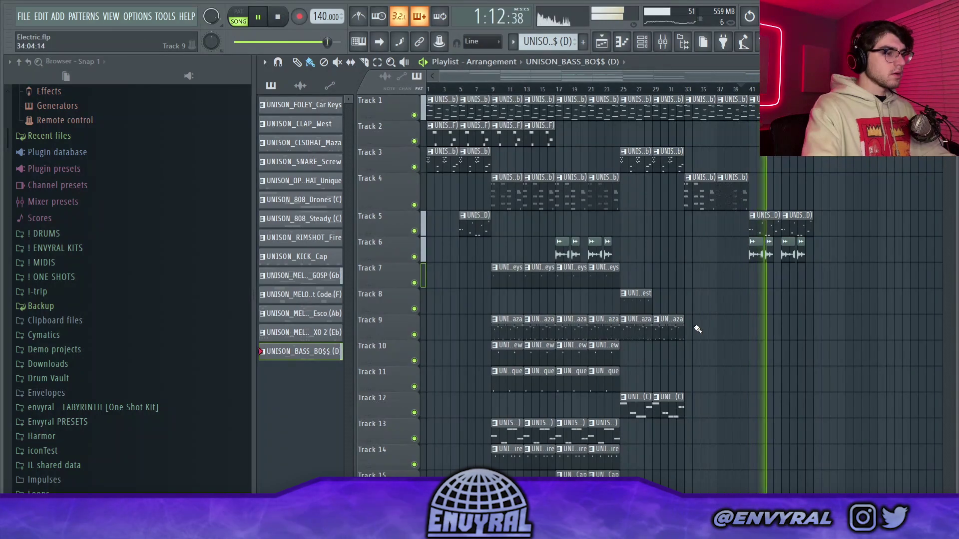
Replace the rimshot clips in bars 33 to 40 with UNISON_CLAP_West clips and copy the open hat clips to bars 29 to 40.
key(space)
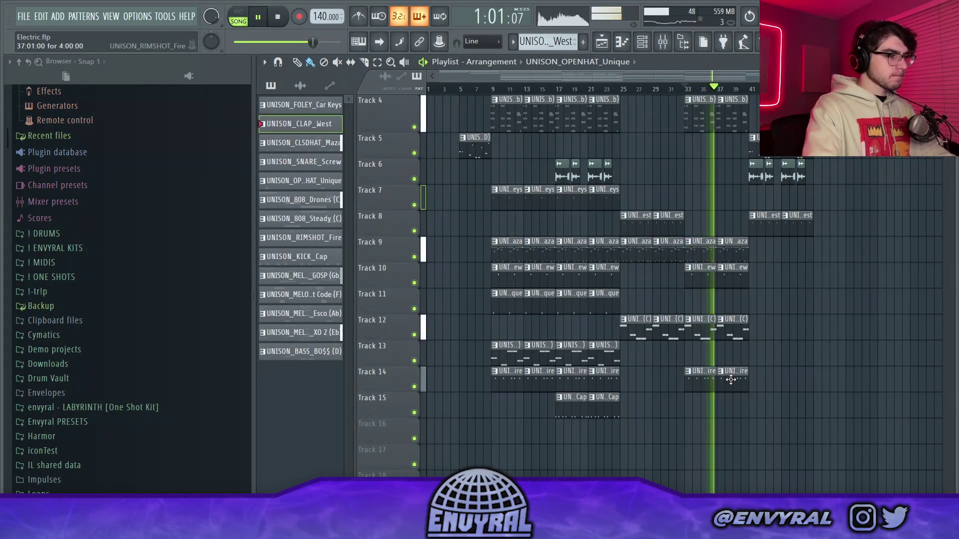
right_click(701, 378)
click(702, 227)
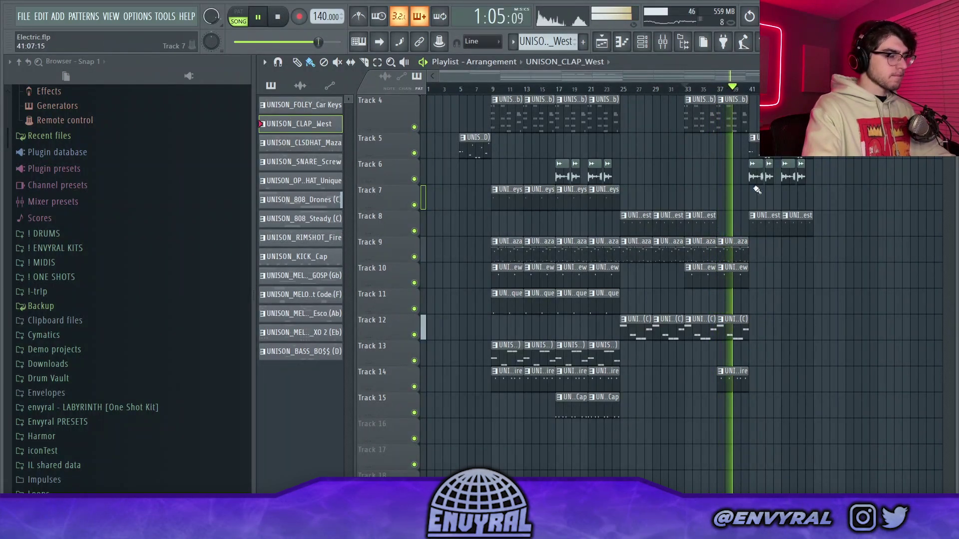
shift+drag(600, 307, 700, 306)
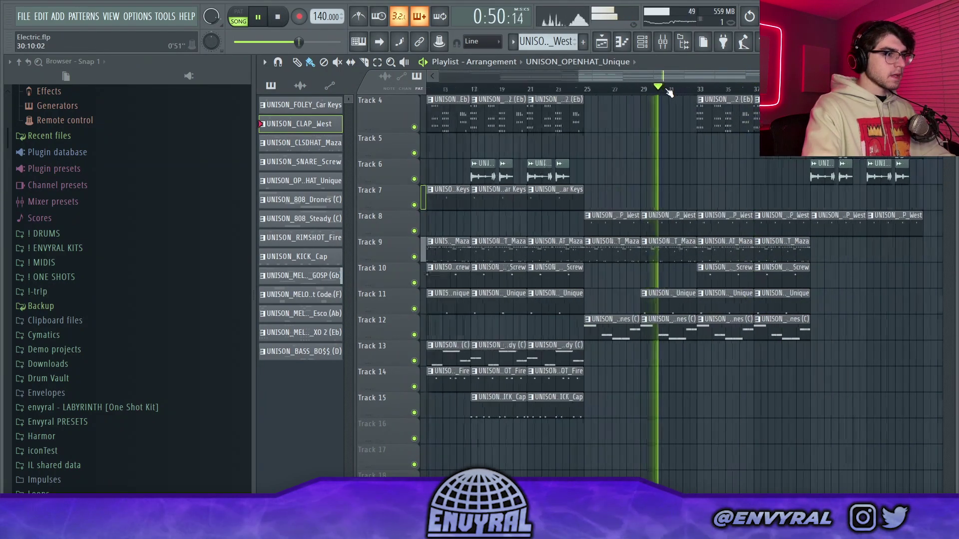
Shorten the closed hat clips starting at bars 29 and 13 on Track 9 to three and a half bars each.
key(space)
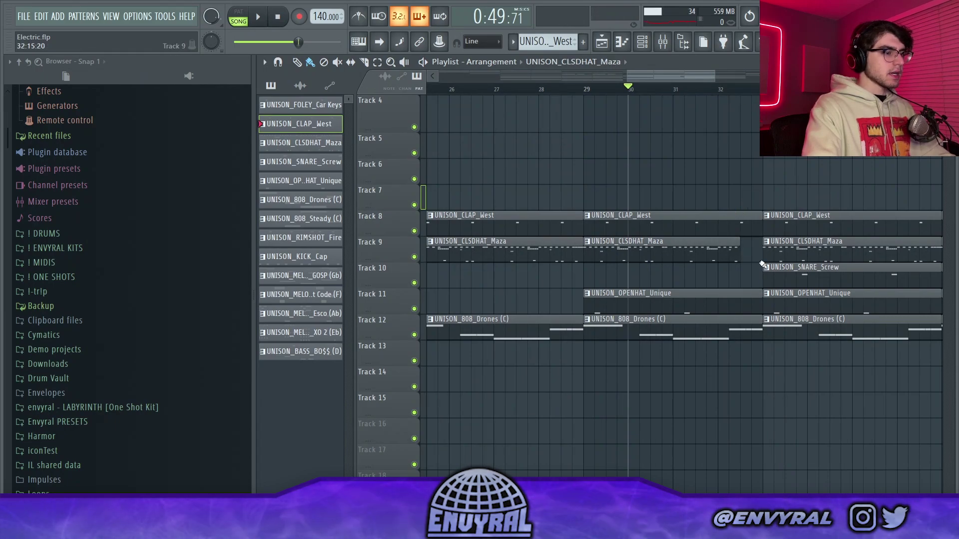
key(space)
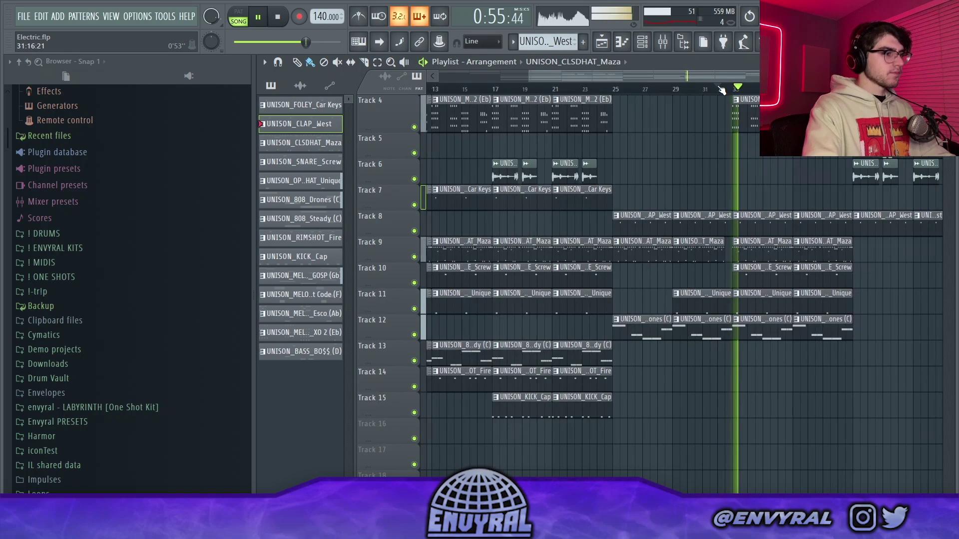
key(space)
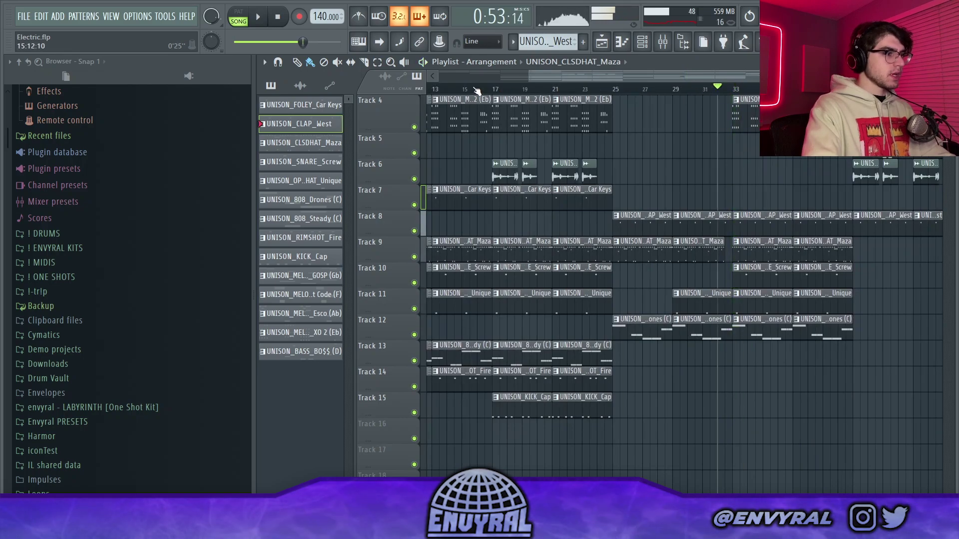
scroll(484, 95, up, 5)
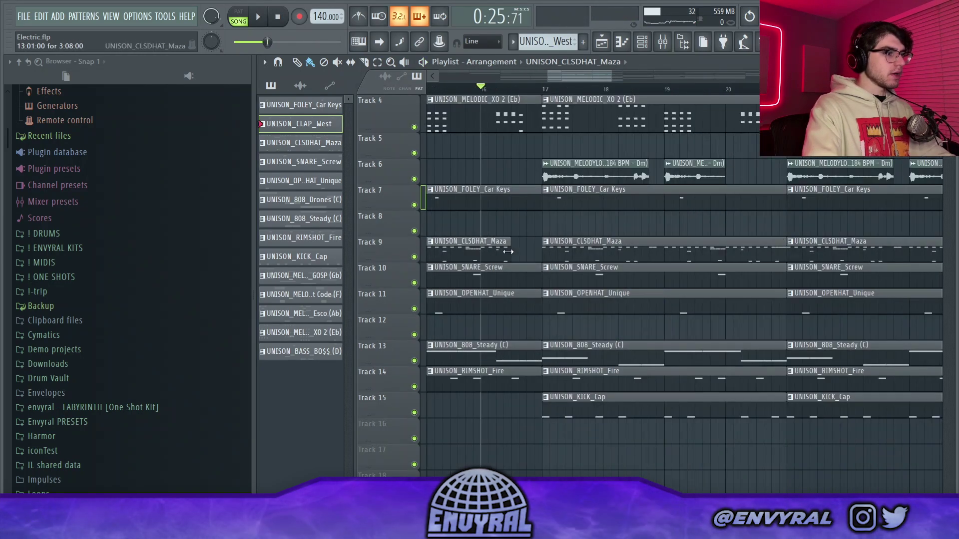
Play back the section from bar 29, checking the channel levels in the mixer and reviewing the full playlist arrangement.
key(space)
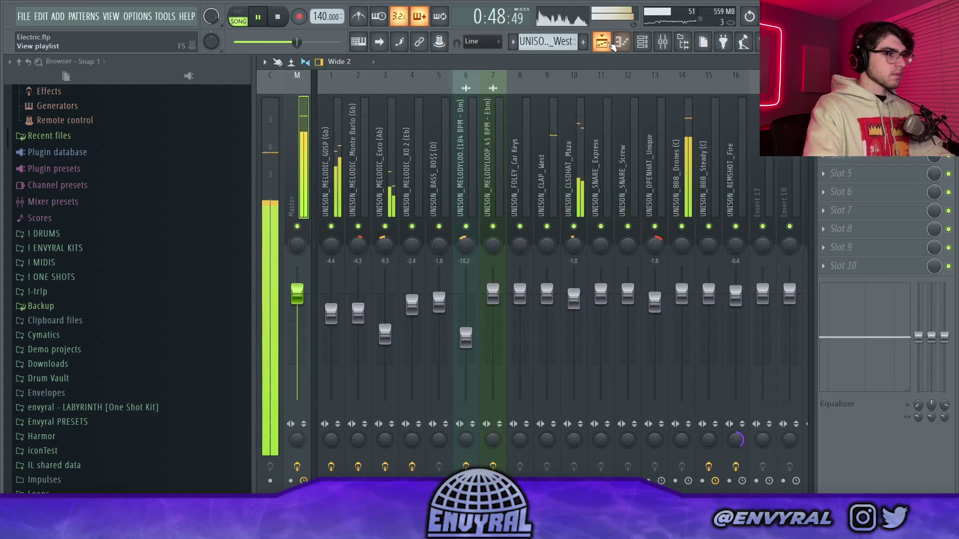
key(F9)
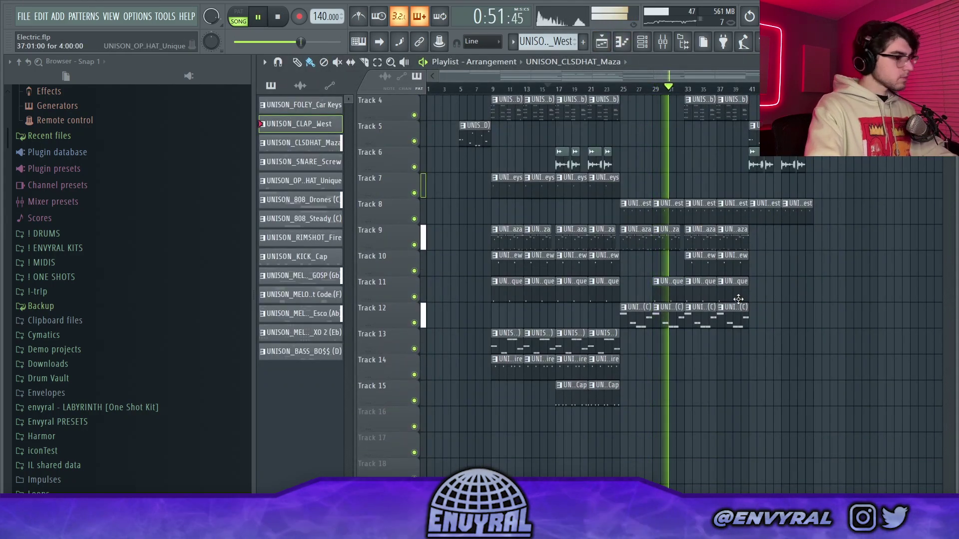
scroll(760, 298, up, 3)
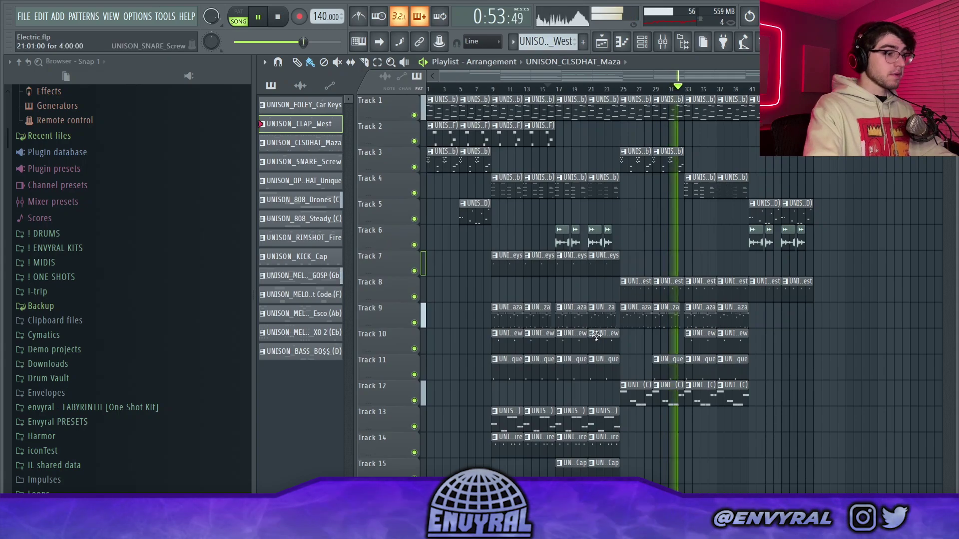